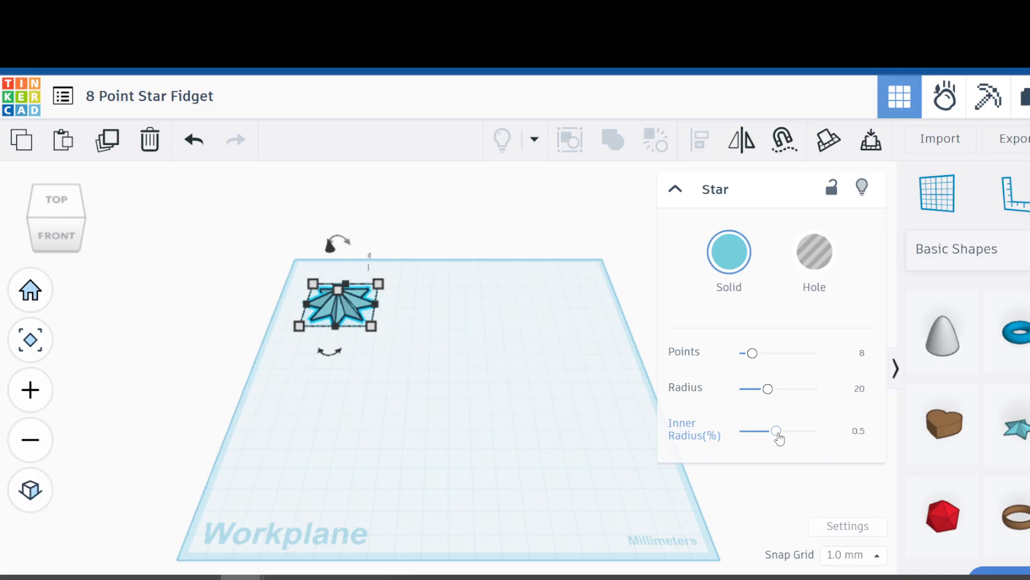
- Set the star's inner radius to 0.7
left_click(859, 433)
type("0.7")
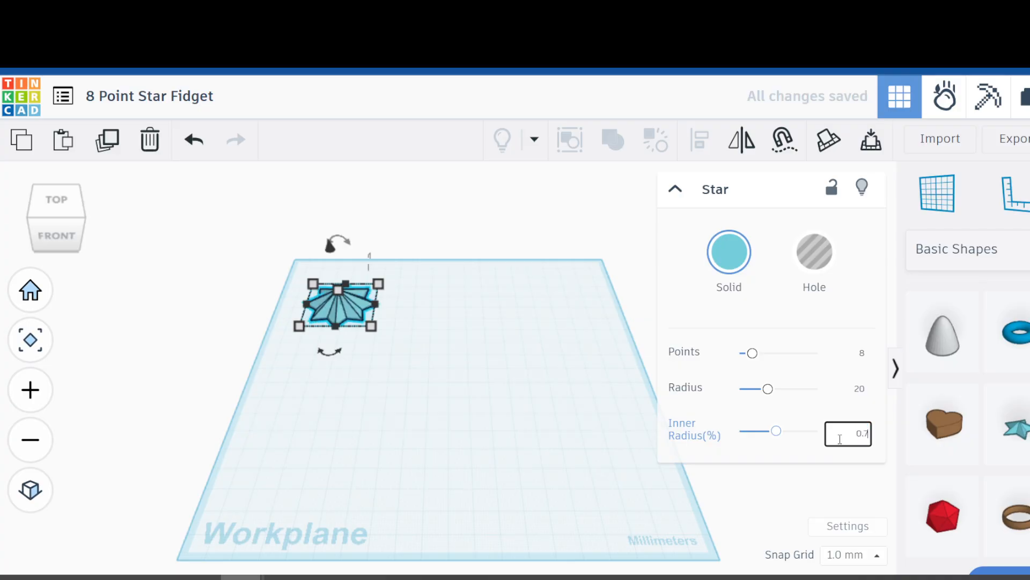
key("Return")
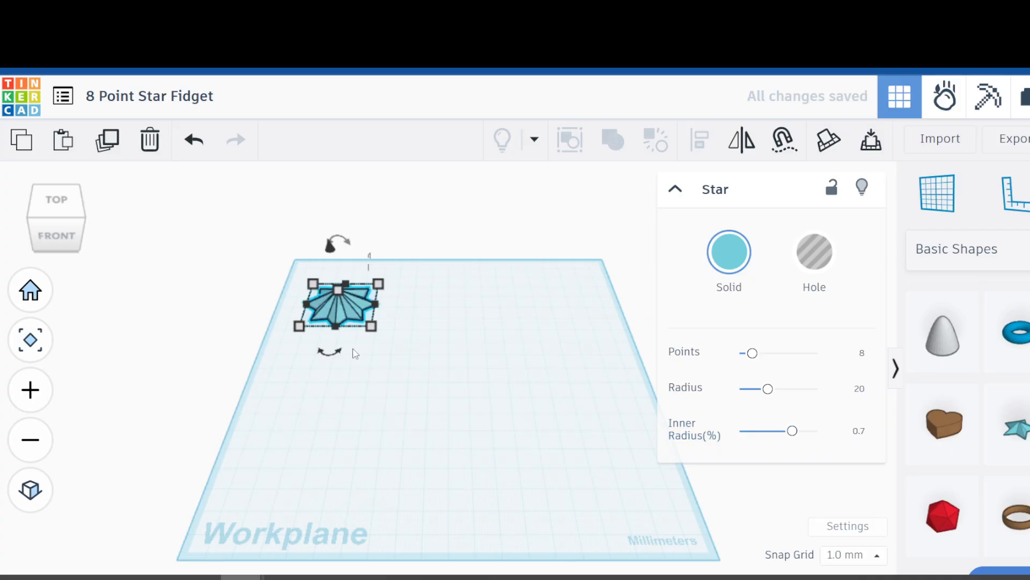
- Try stretching the star's width and length separately to 100 mm each, and undo both changes
mouse_move(375, 333)
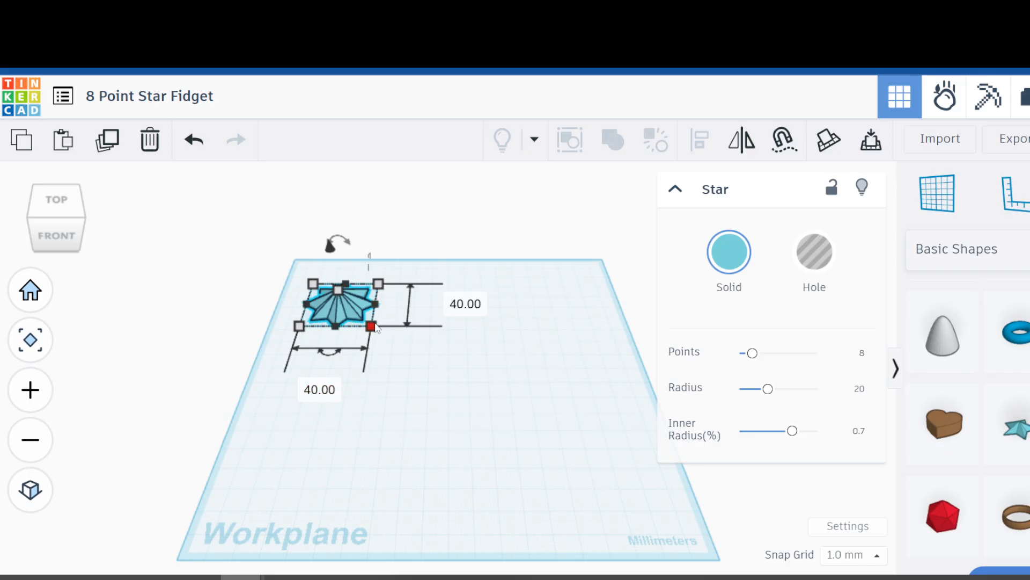
left_click(317, 389)
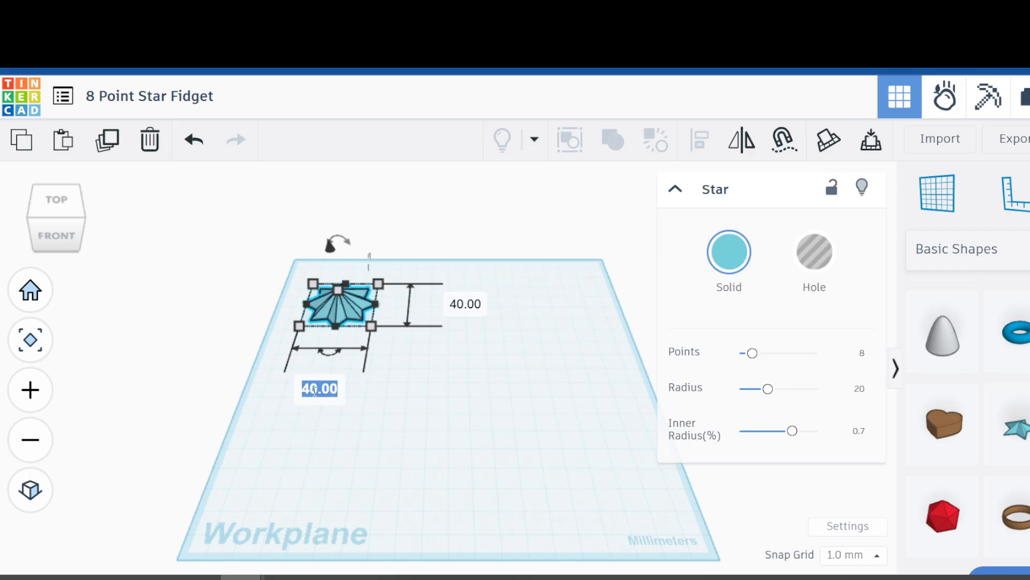
type("100")
key("Return")
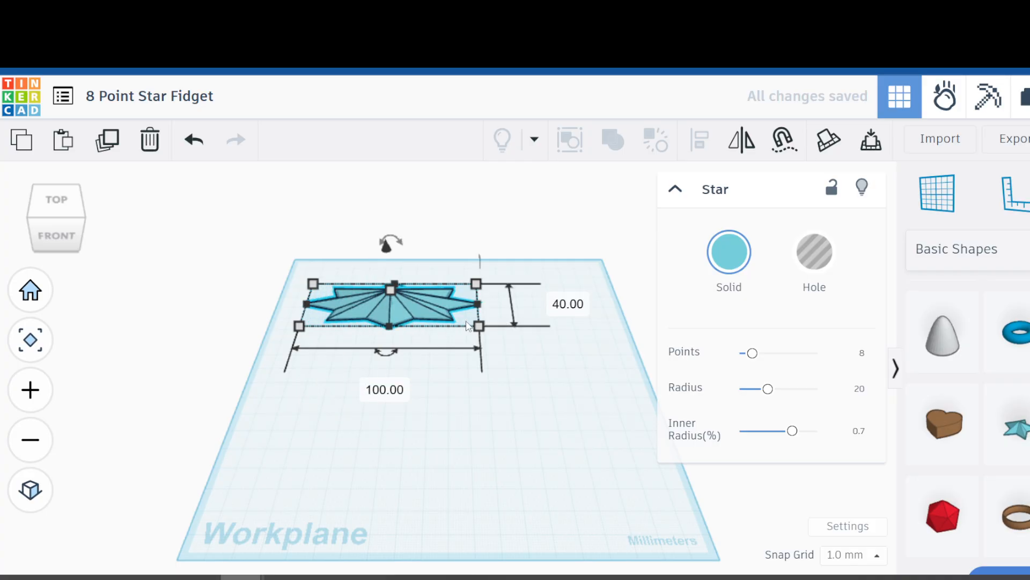
left_click(566, 303)
type("100")
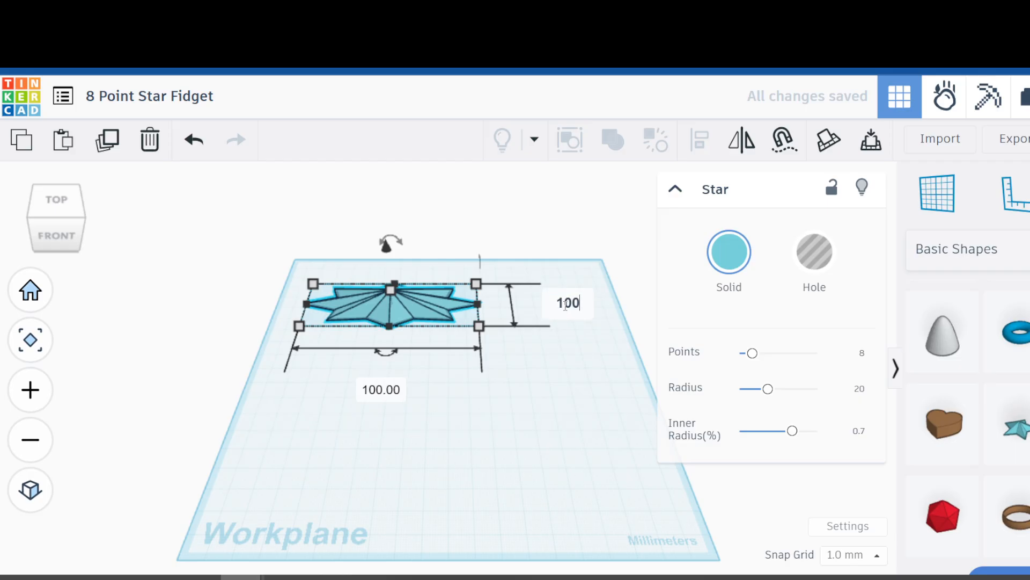
key("Return")
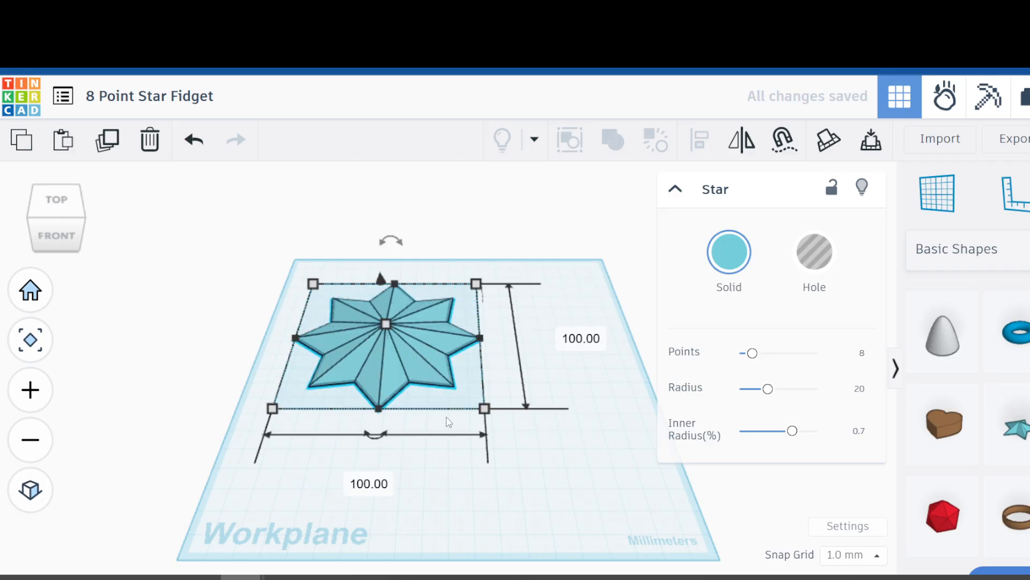
left_click(195, 140)
left_click(194, 140)
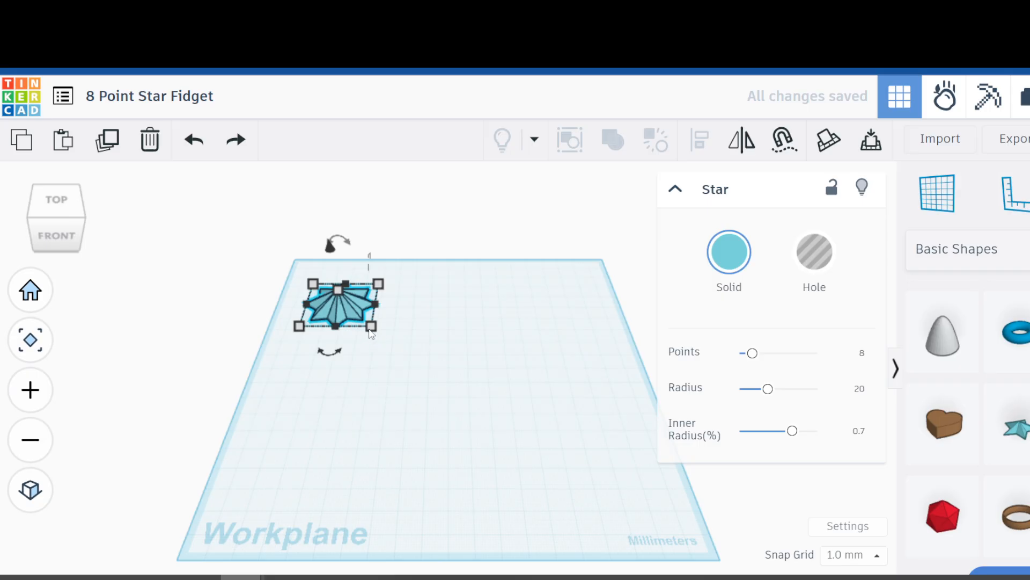
left_click(367, 352)
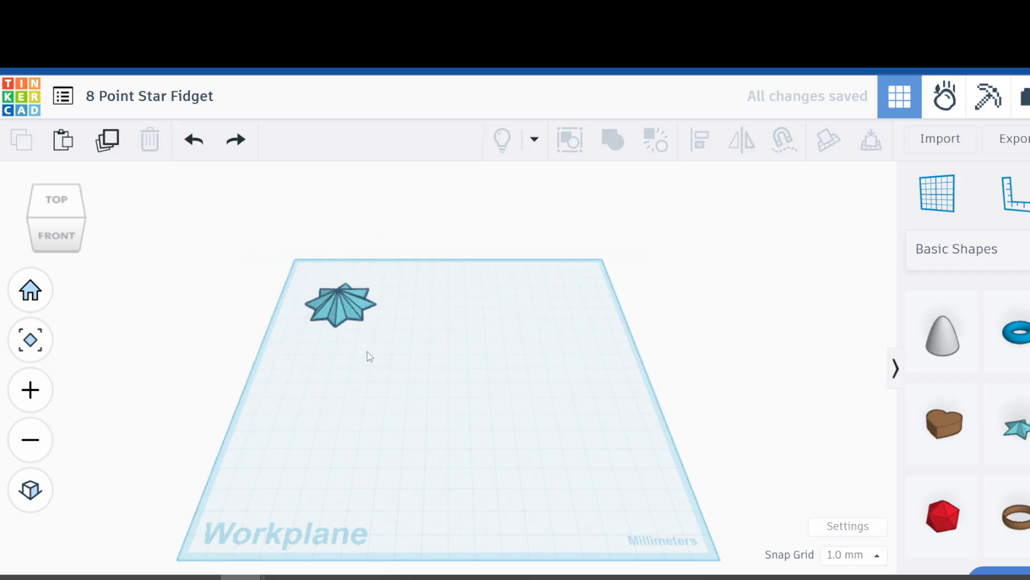
- Scale the star proportionally to 100 × 100 mm
left_click(349, 304)
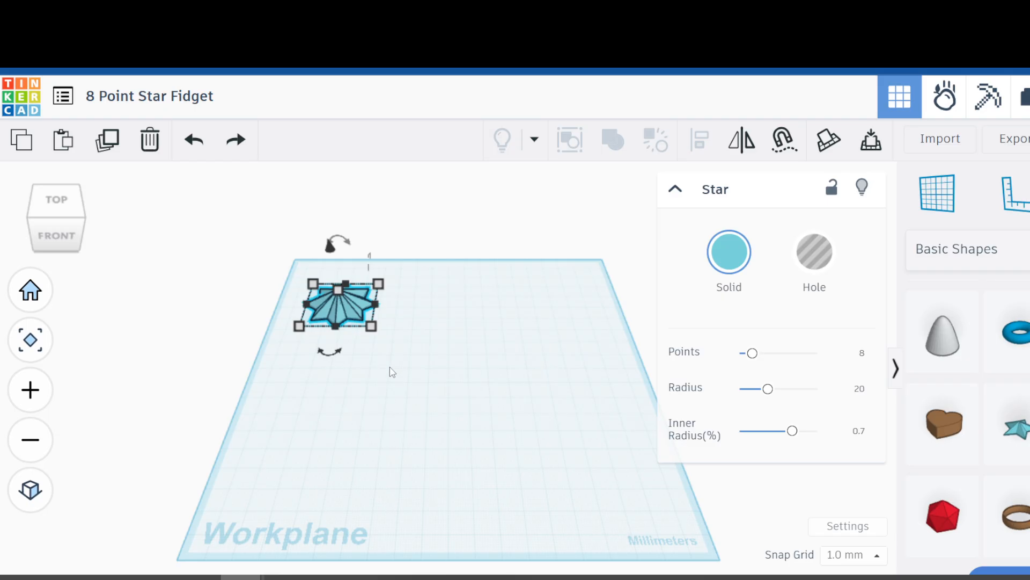
left_click_drag(373, 328, 397, 344)
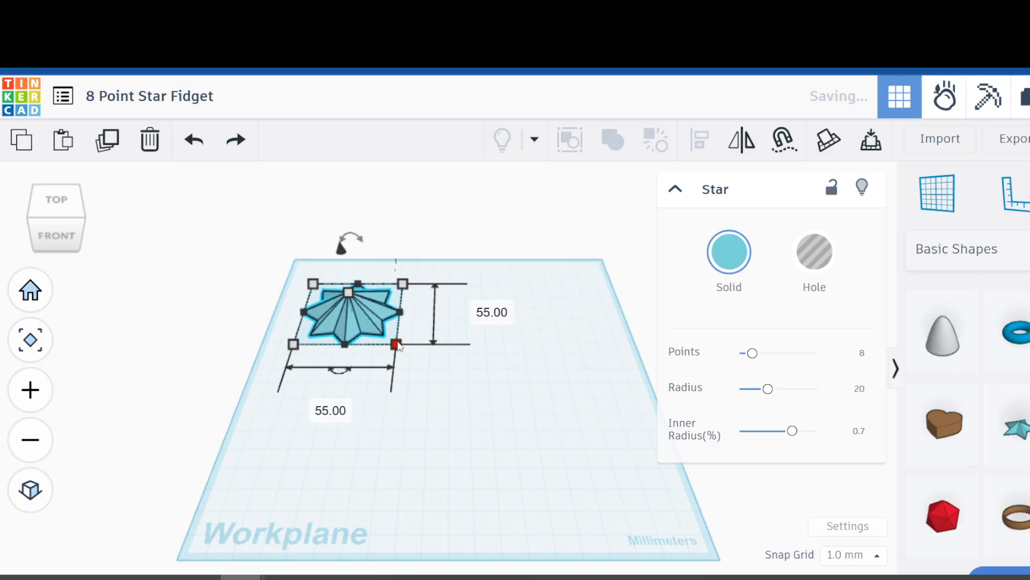
left_click(340, 412)
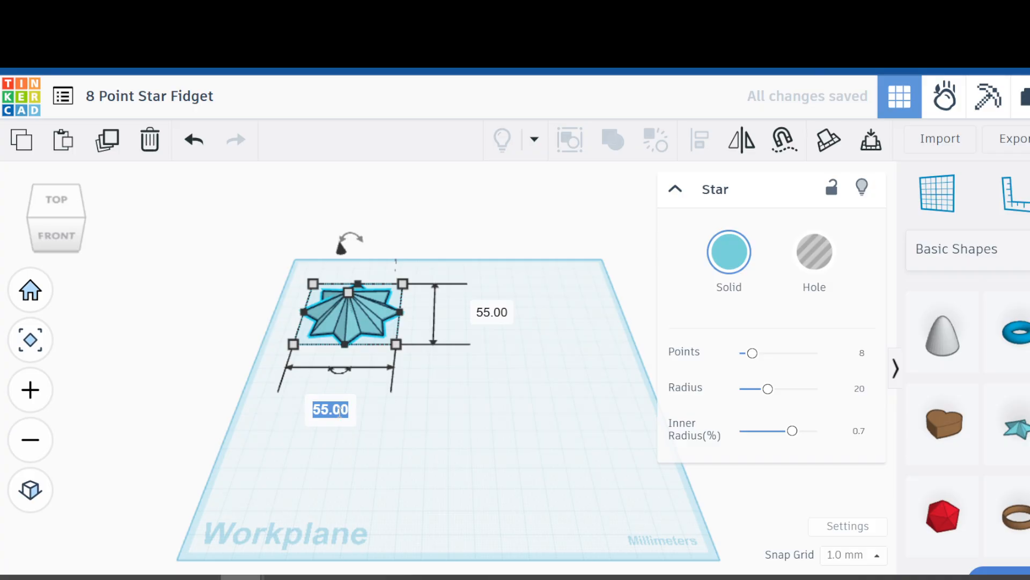
type("100")
key("Return")
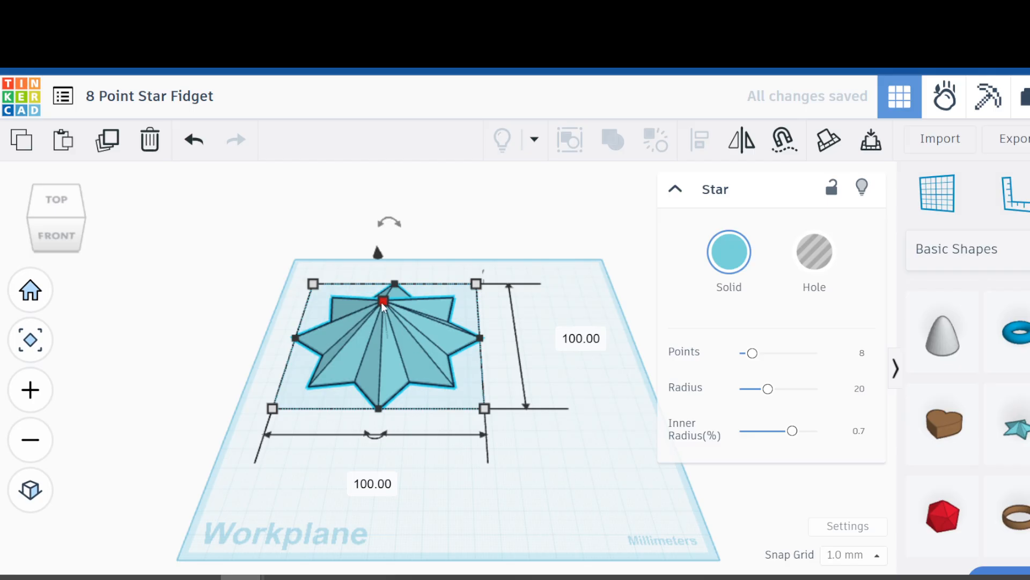
- Set the star's height to 50 mm and move it about 15 mm left and 42 mm back on the workplane
mouse_move(382, 302)
left_click(468, 321)
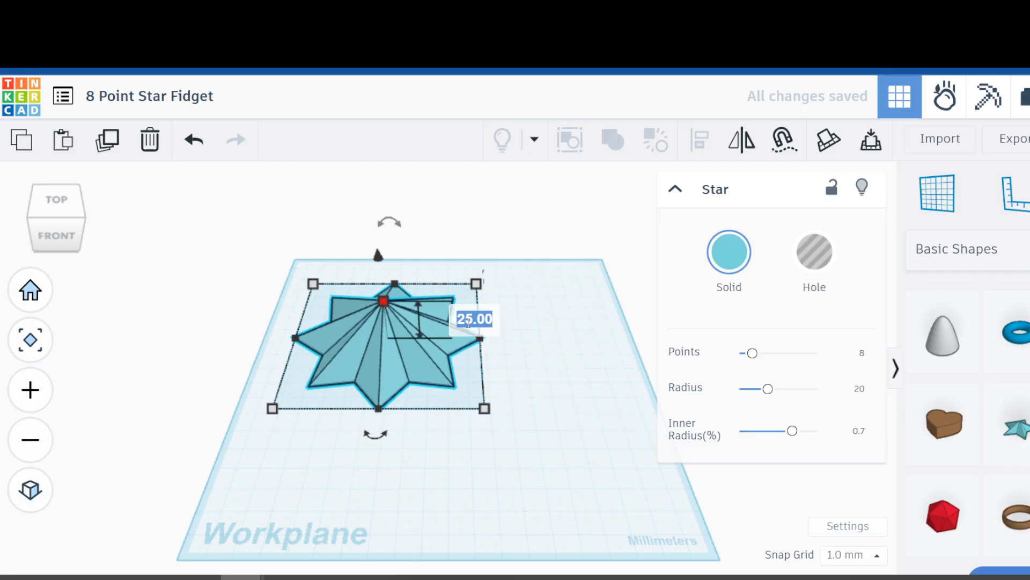
type("50")
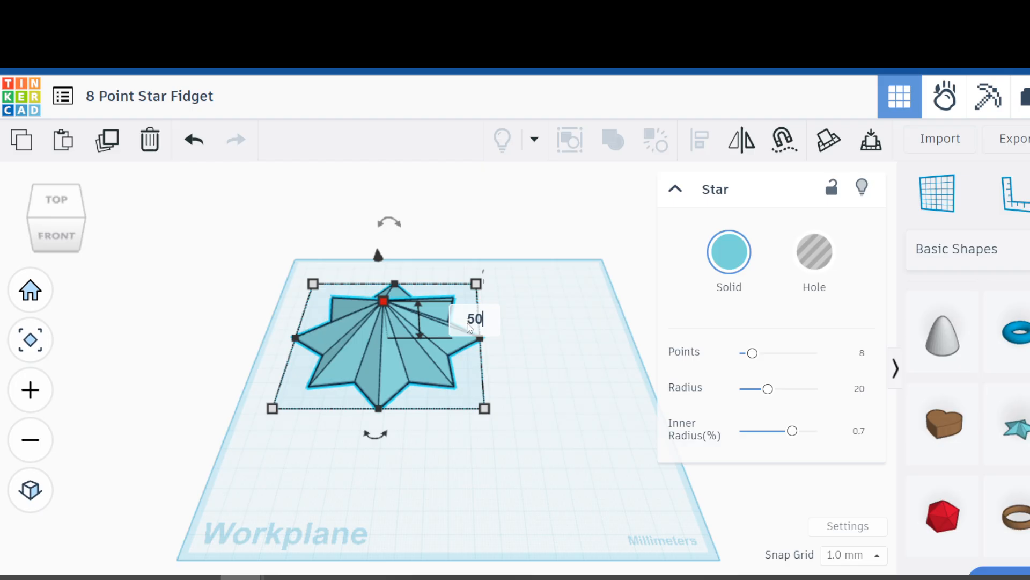
key("Return")
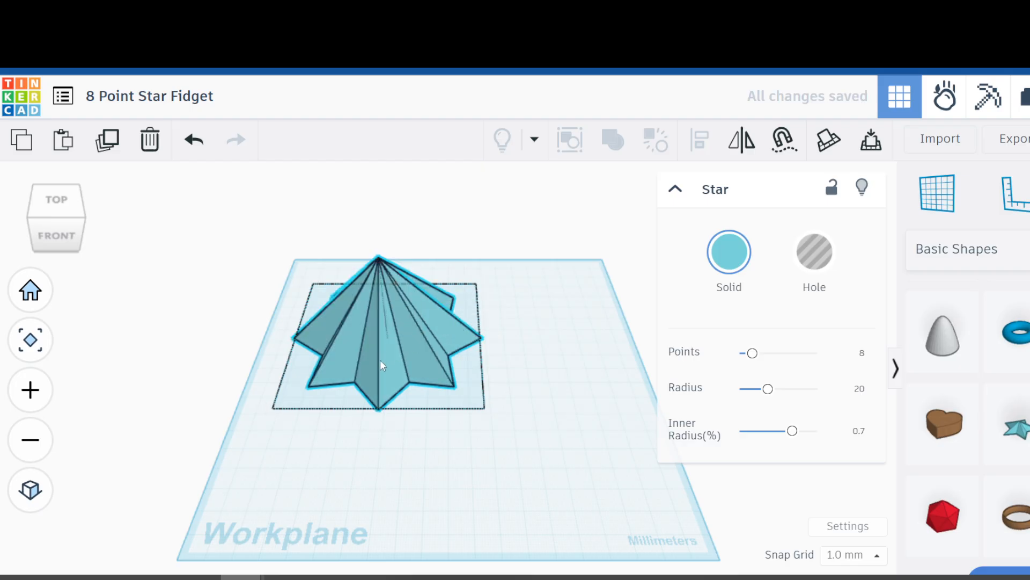
left_click_drag(380, 360, 359, 304)
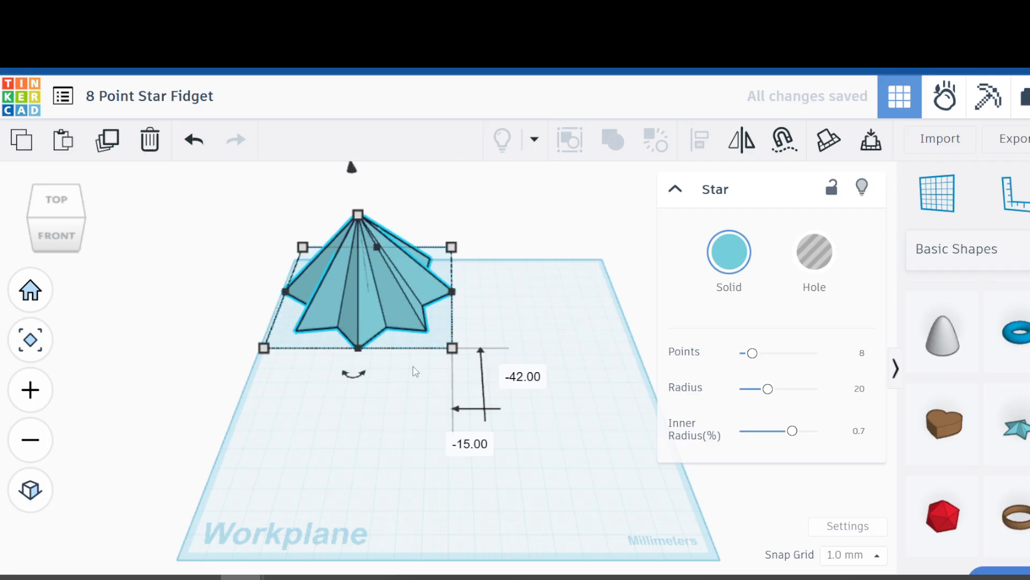
- Duplicate the star and shift the copy to the right until it stands clear beside the original
left_click(108, 140)
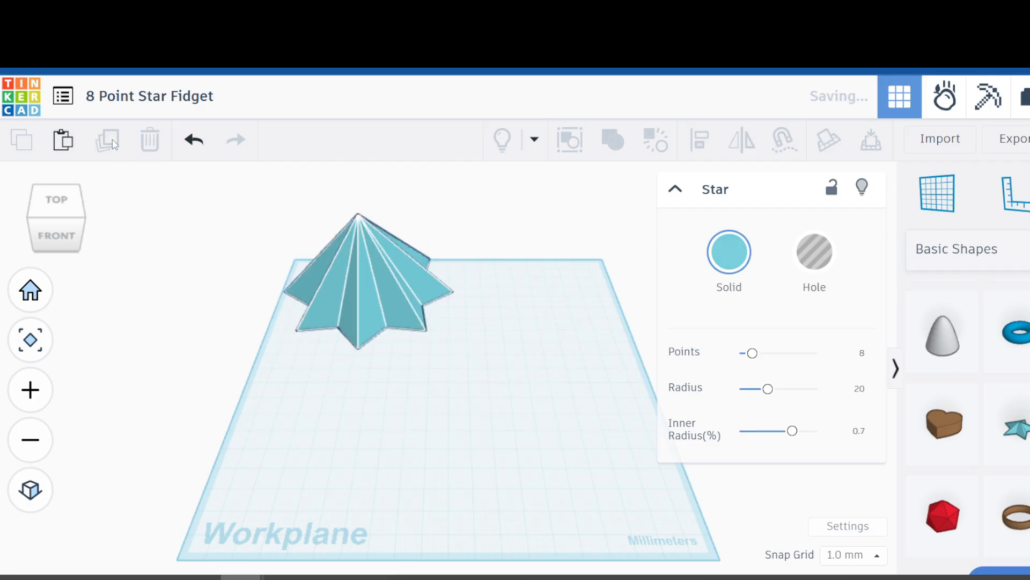
key("Right")
key("Right")
key("Right")
key("Right")
key("Right")
key("Right")
key("Right")
key("Right")
key("Right")
key("Right")
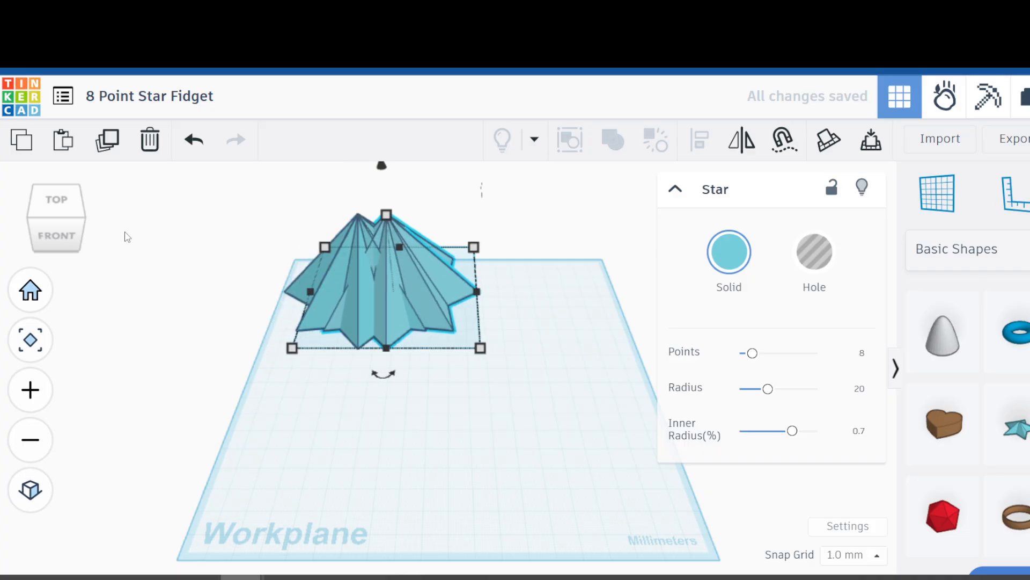
key("Right")
key("Right")
key("Right")
key("Right")
key("Right")
key("Right")
key("Right")
key("Right")
key("Right")
key("Right")
key("Right")
key("Right")
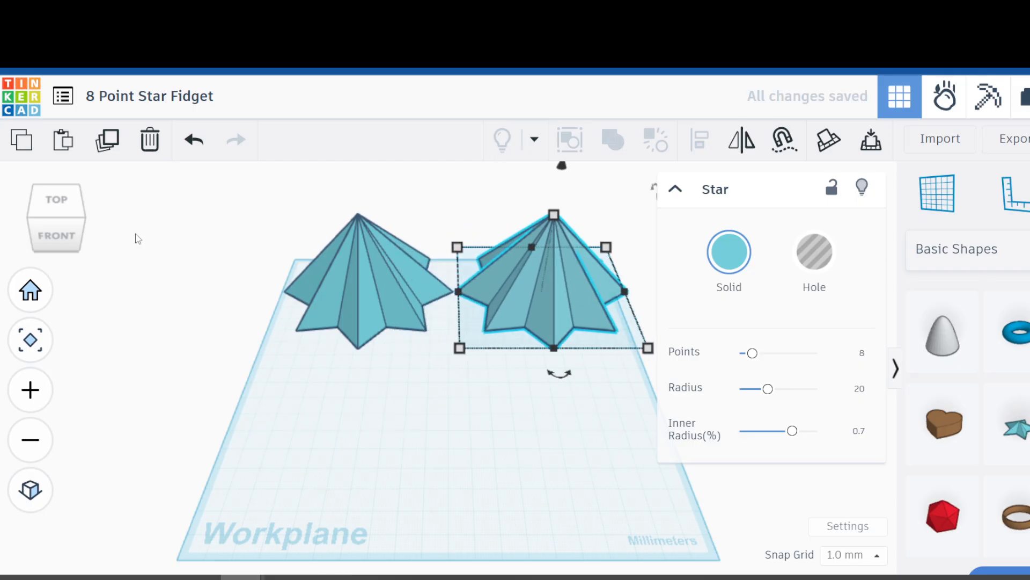
- Turn the right star into a hole and scale it proportionally to 94 × 94 mm, following the size list on slide 2 in Google Slides
left_click(818, 263)
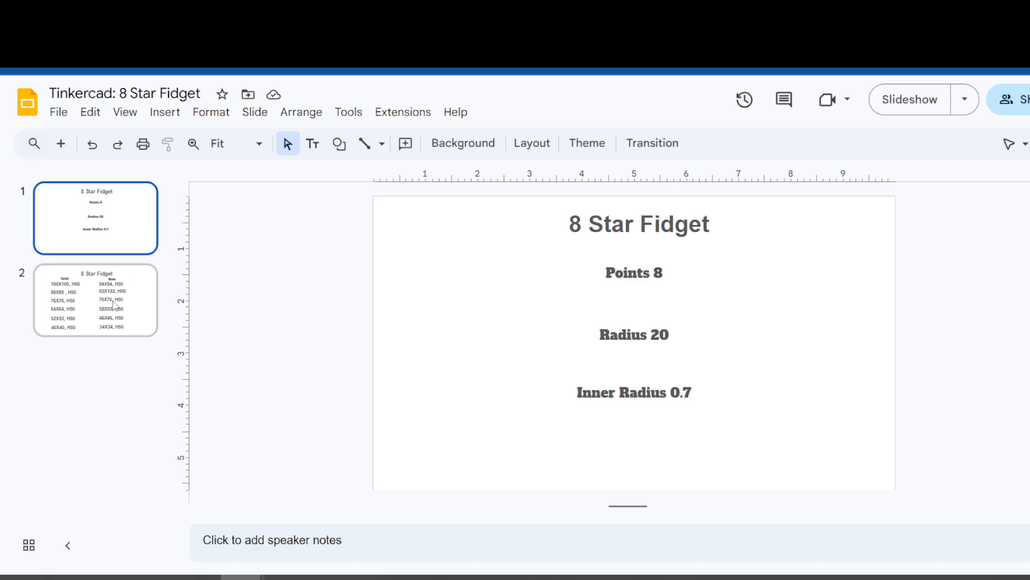
left_click(116, 305)
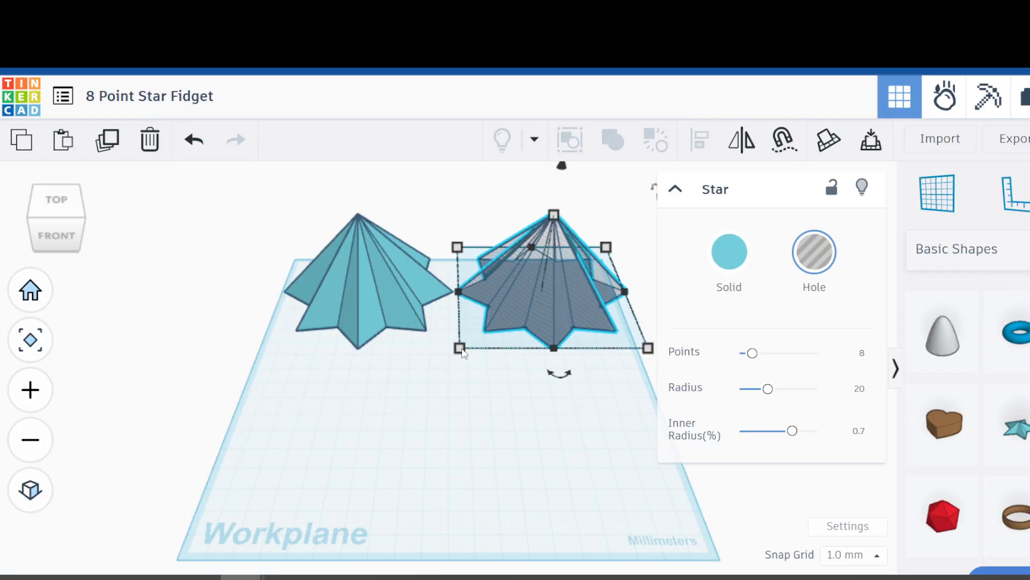
left_click_drag(460, 349, 449, 359)
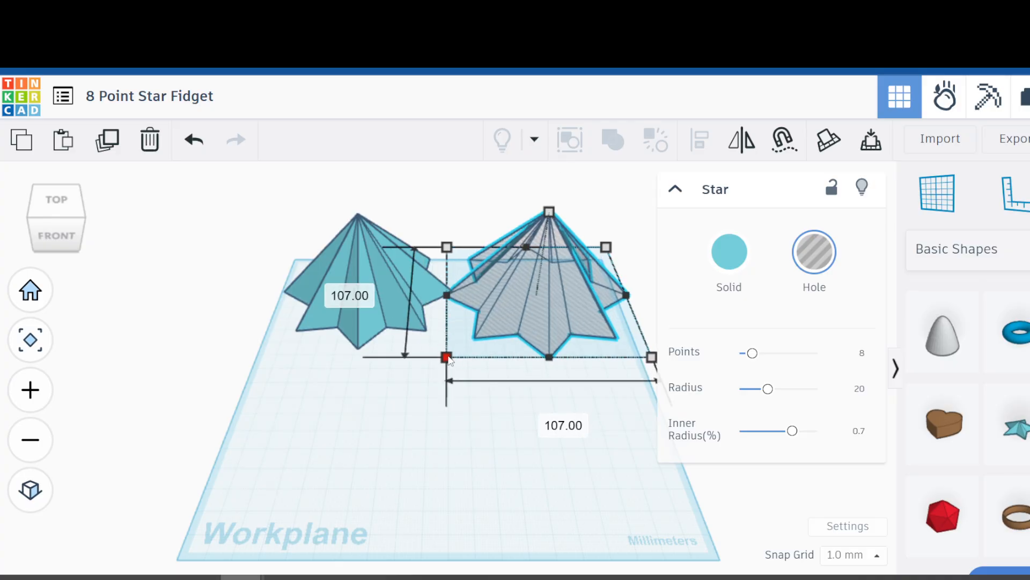
left_click(563, 425)
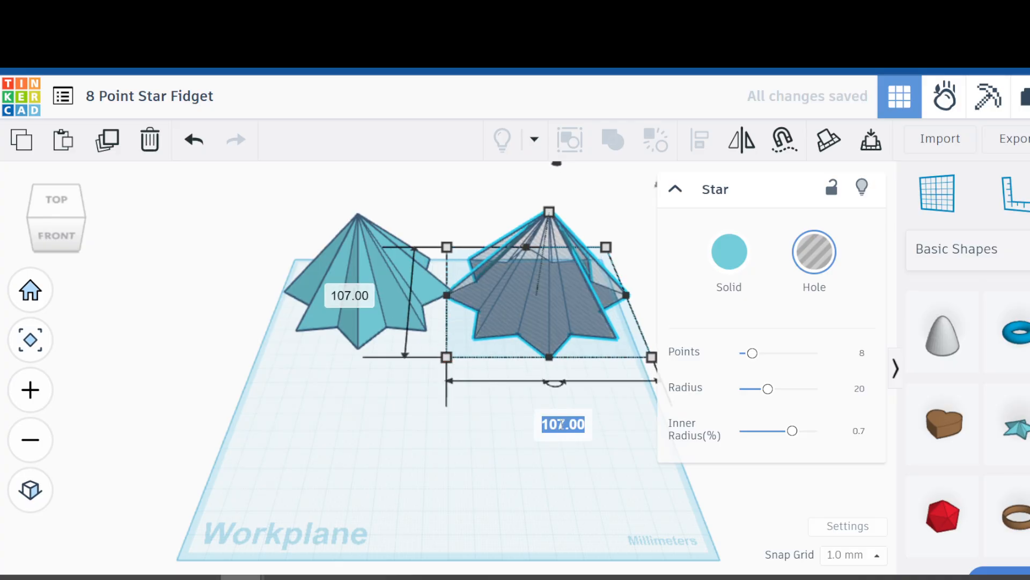
type("94")
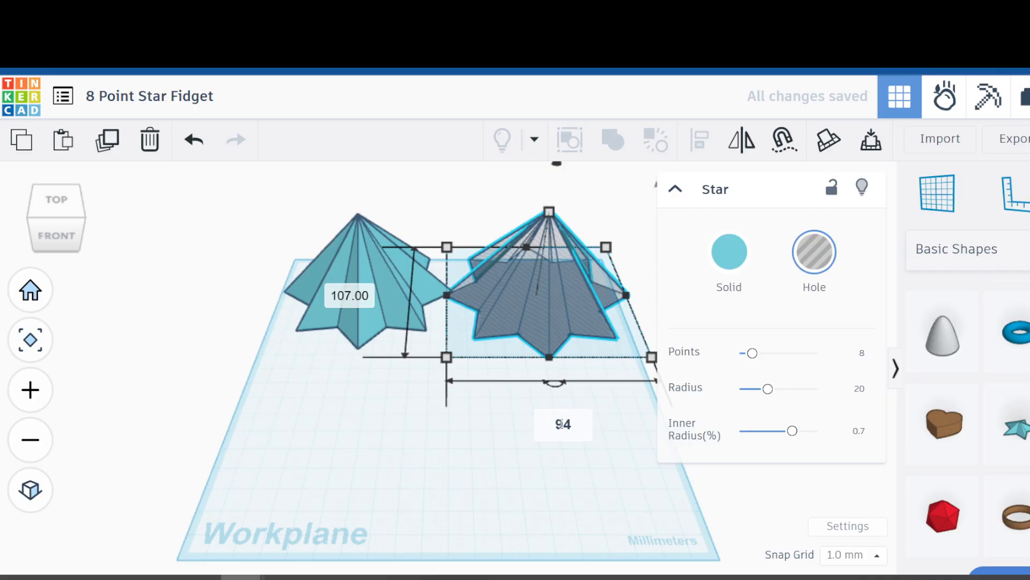
key("Return")
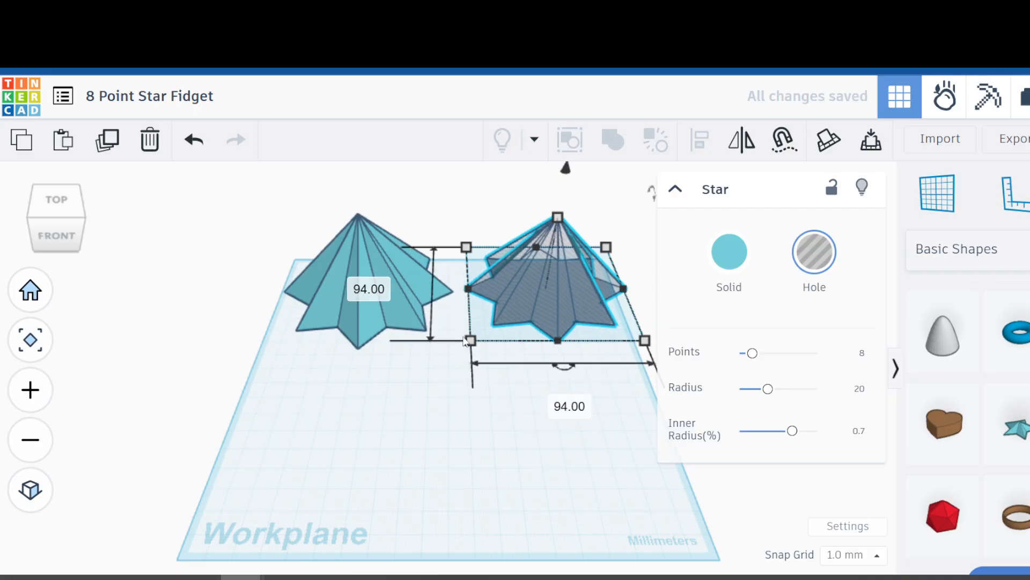
- Duplicate the solid and hole star pair and shift the copies toward the front of the workplane
left_click(462, 415)
left_click_drag(333, 381, 565, 268)
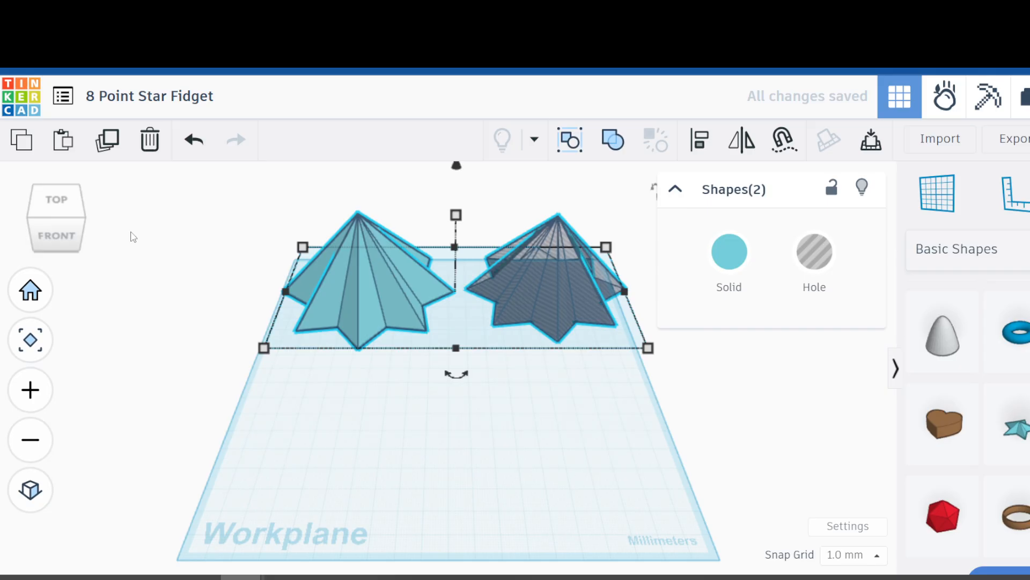
key("Down")
key("Down")
key("Down")
key("Down")
key("Down")
key("Down")
key("Down")
key("Down")
key("Down")
key("Down")
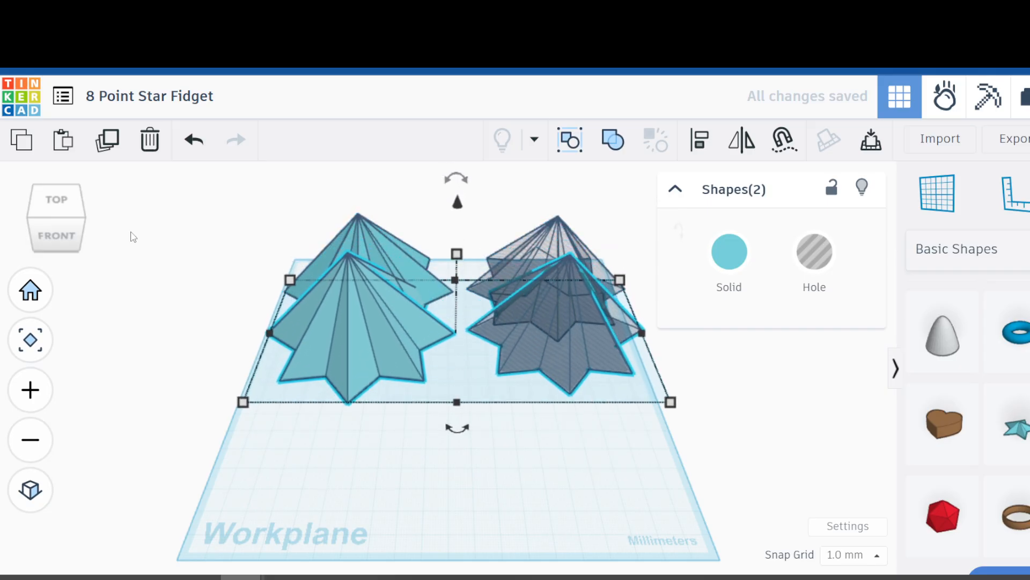
key("Down")
key("Down")
key("Down")
key("Down")
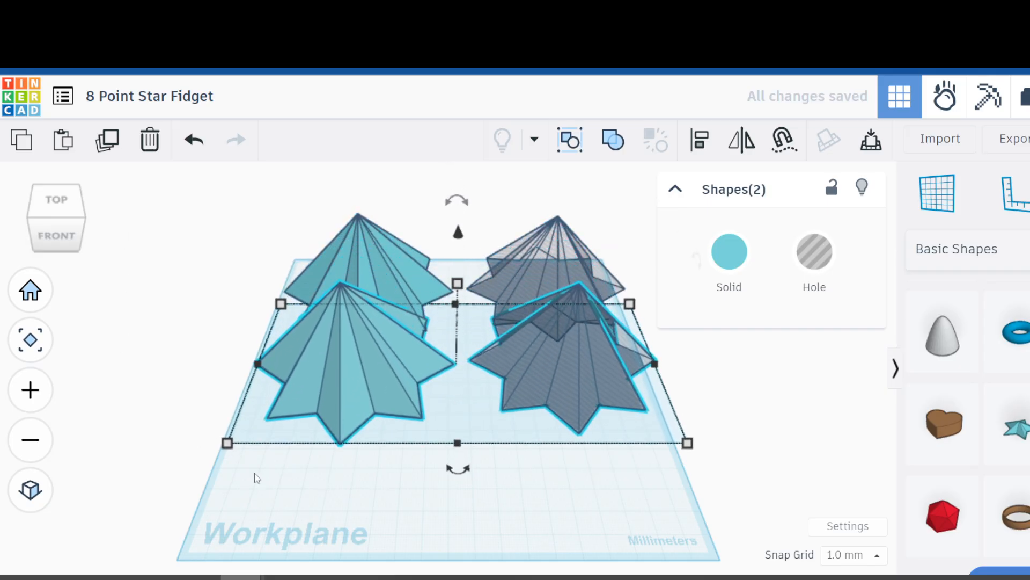
left_click(274, 491)
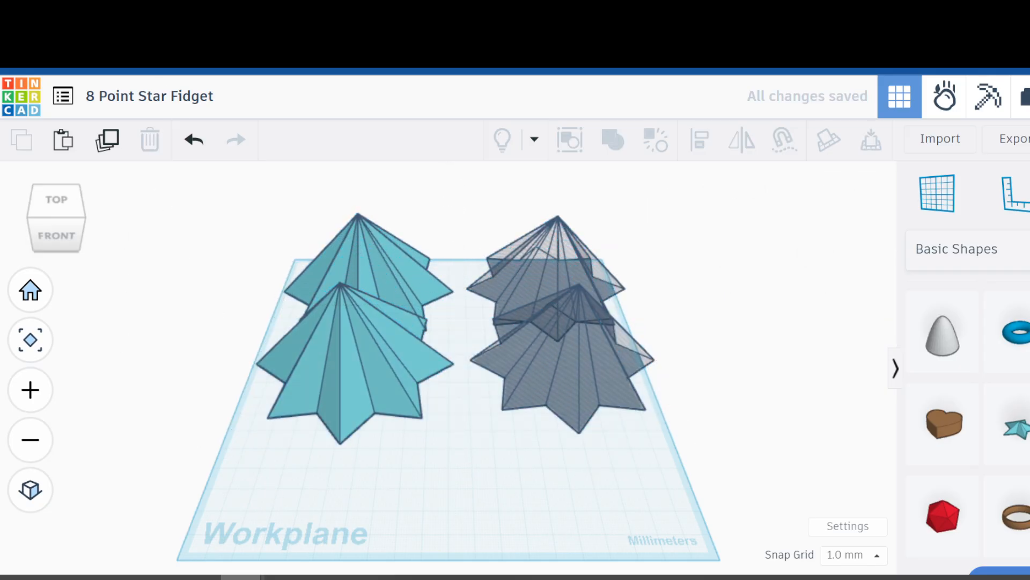
- Check the size list in Google Slides, return to Tinkercad and scale the front solid star proportionally to 88 × 88 mm
left_click(187, 30)
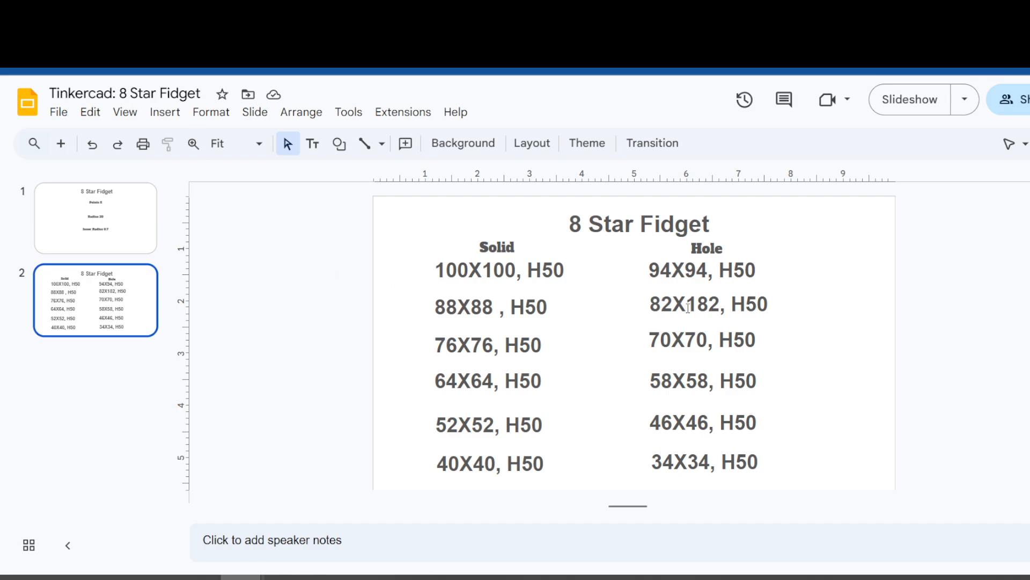
left_click(333, 30)
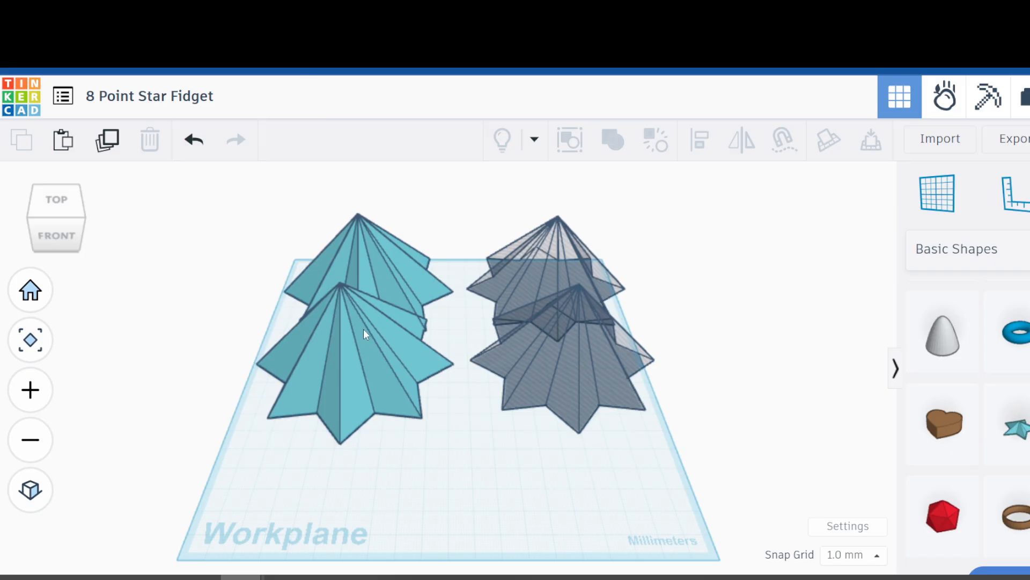
left_click(364, 354)
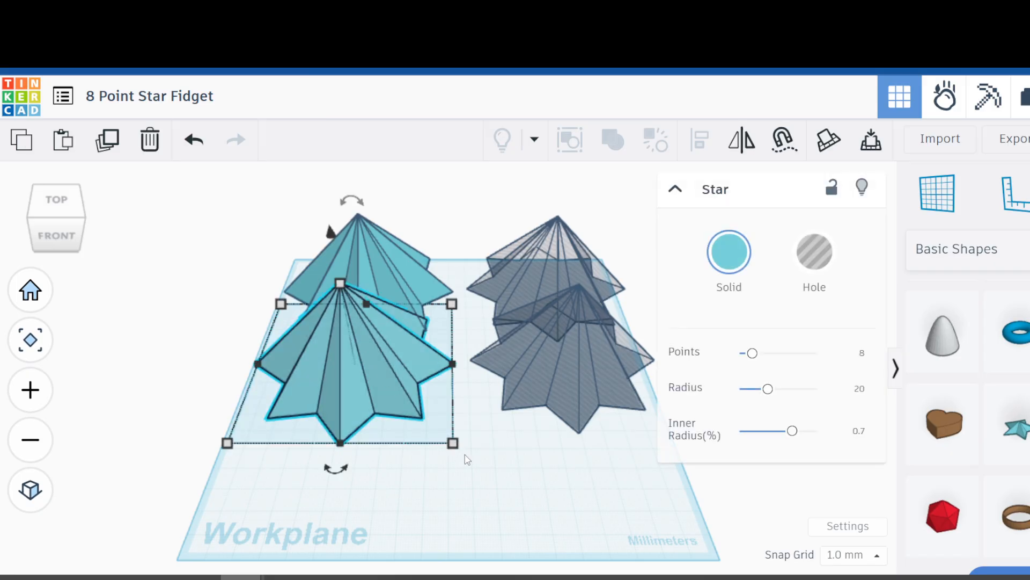
mouse_move(458, 446)
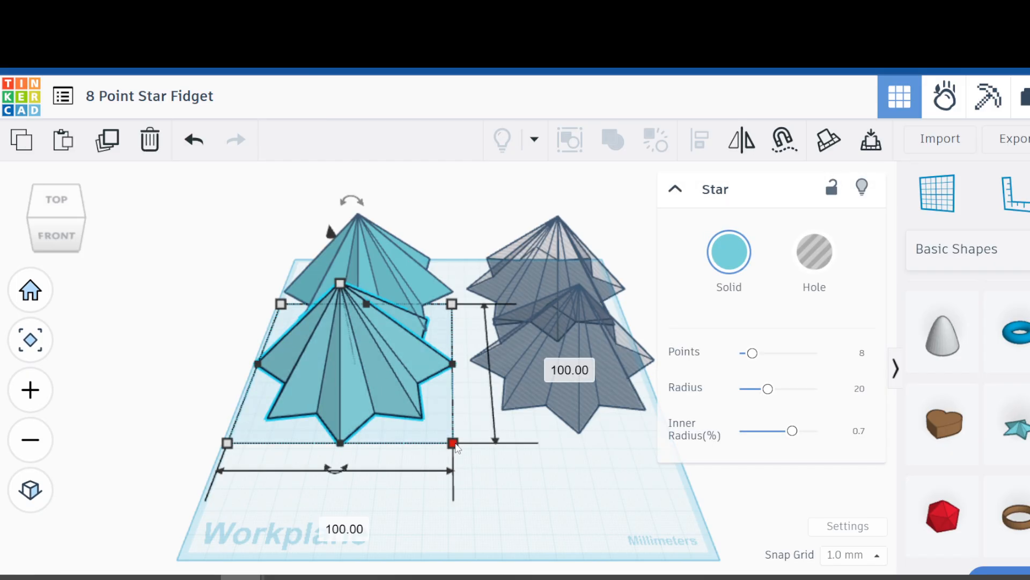
left_click_drag(457, 447, 446, 437)
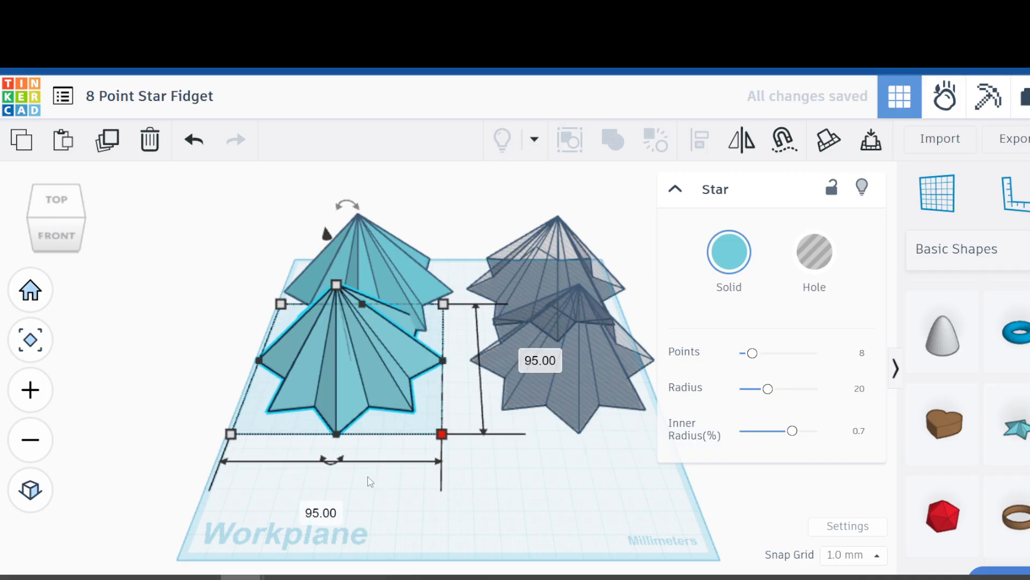
left_click(321, 512)
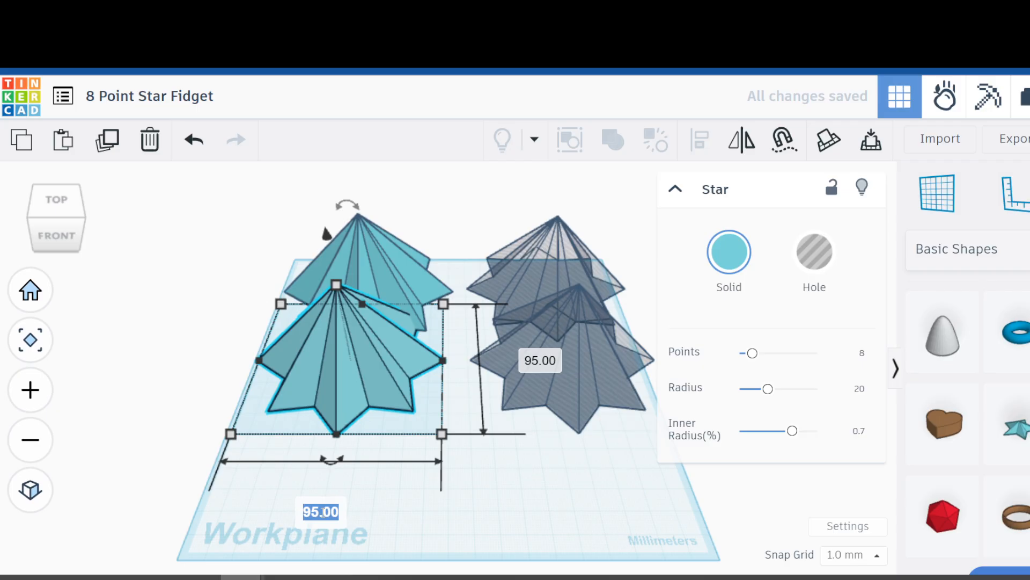
type("83")
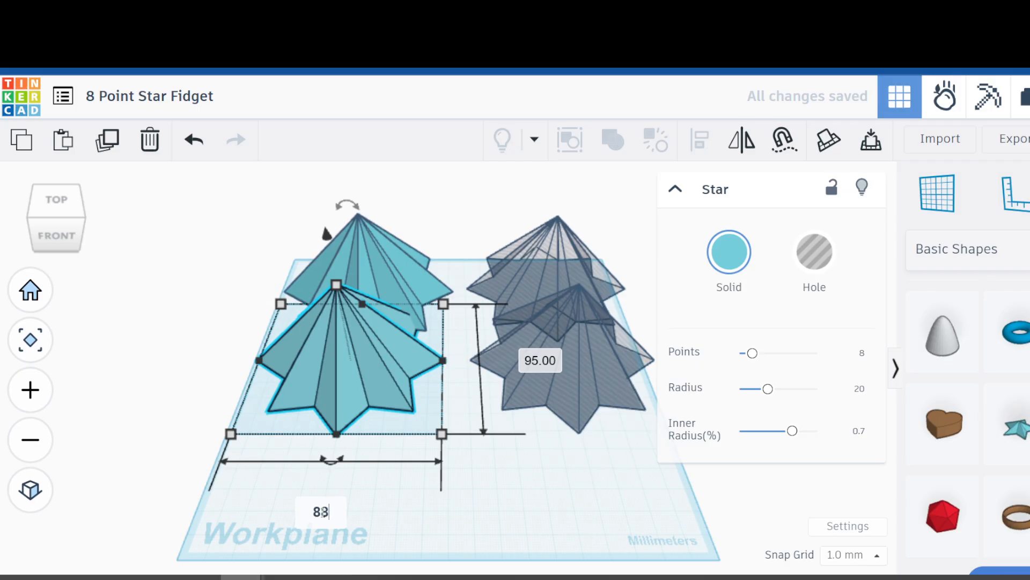
key("Return")
- Scale the front hole star proportionally to 82 × 82 mm and deselect it
left_click(584, 388)
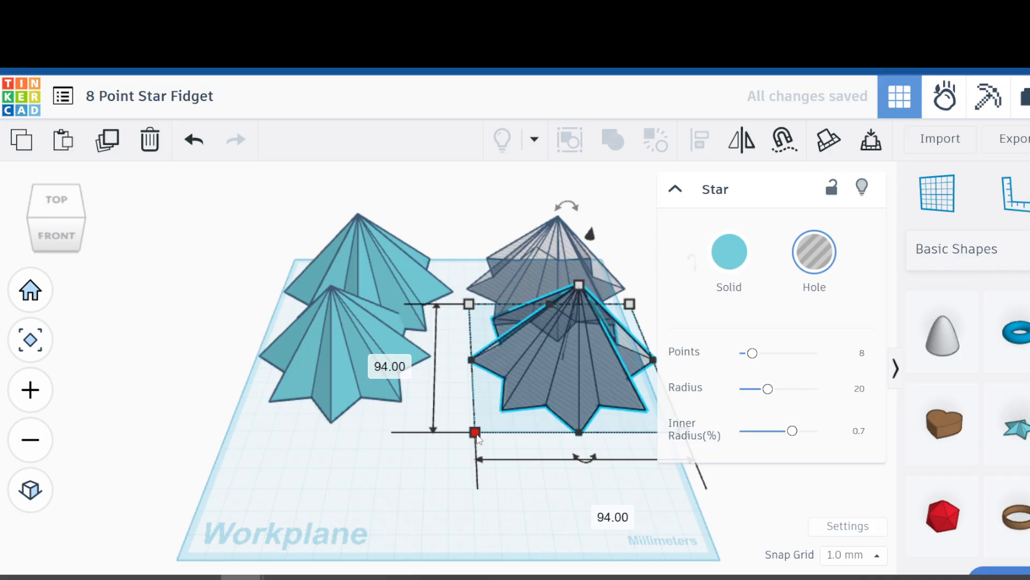
left_click_drag(475, 431, 483, 425)
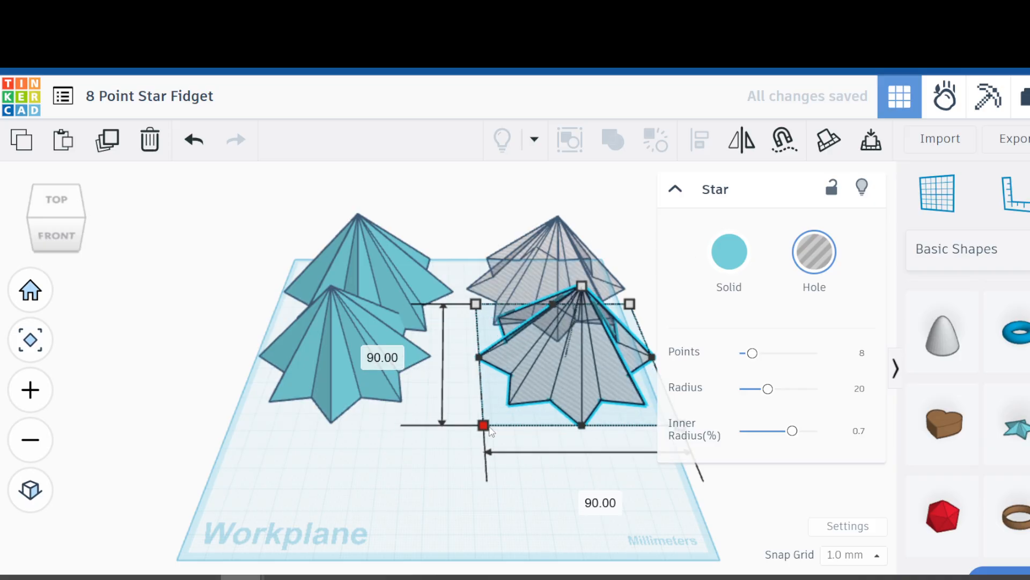
left_click(598, 508)
type("82")
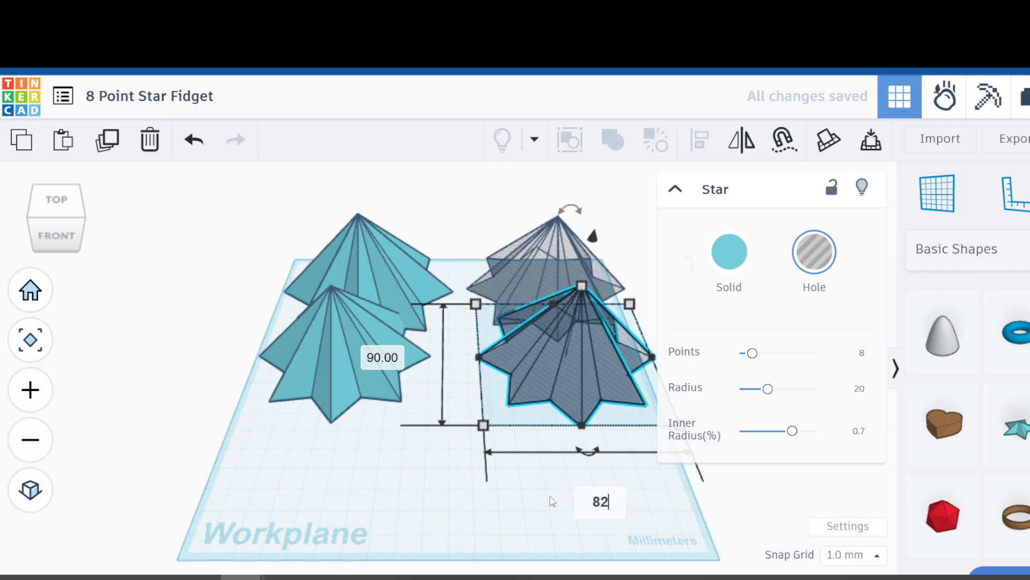
key("Return")
left_click(438, 494)
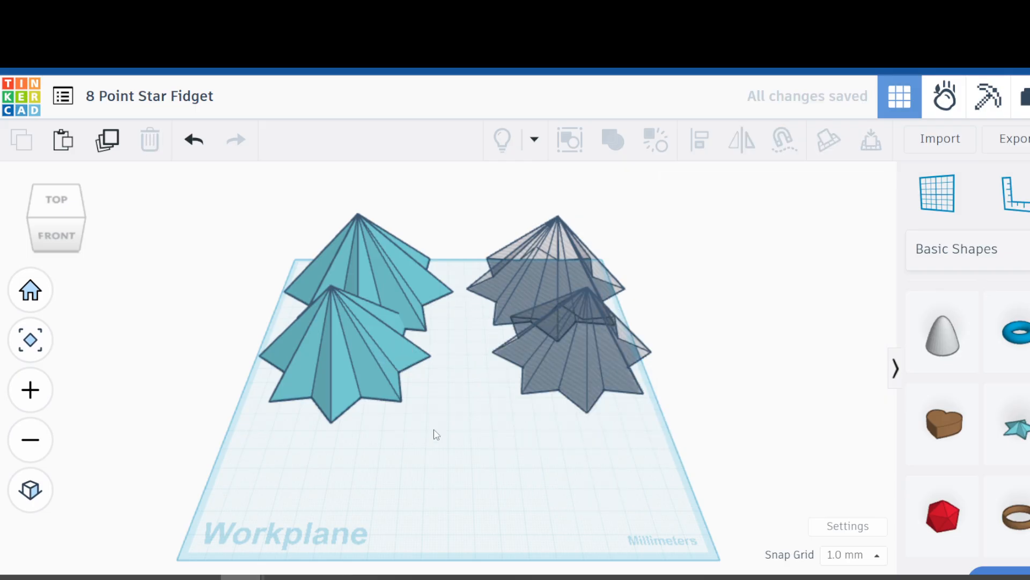
- Duplicate the 88 mm solid and 82 mm hole star pair and shift the copies forward into a third row
left_click_drag(257, 470, 634, 376)
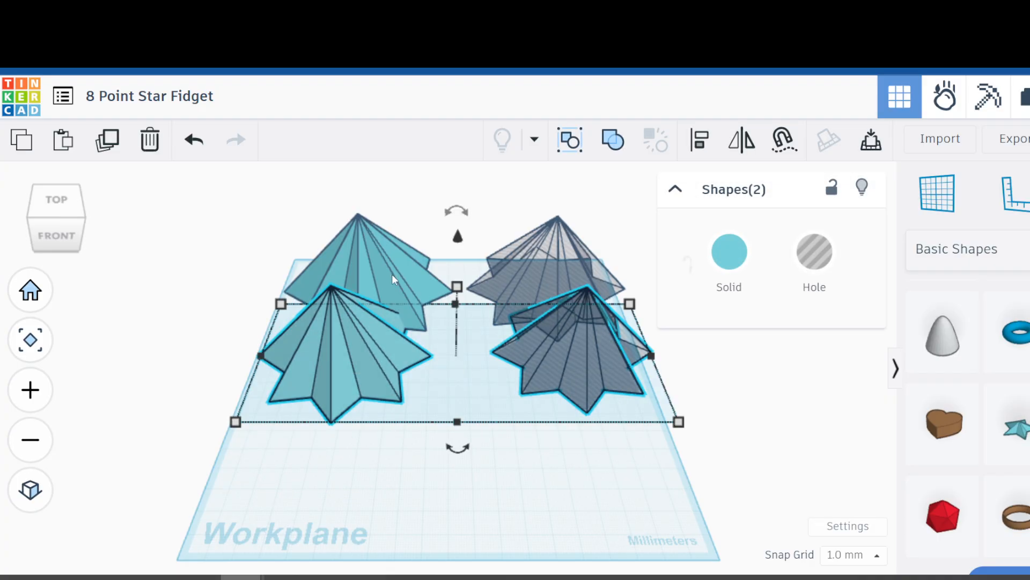
left_click(109, 140)
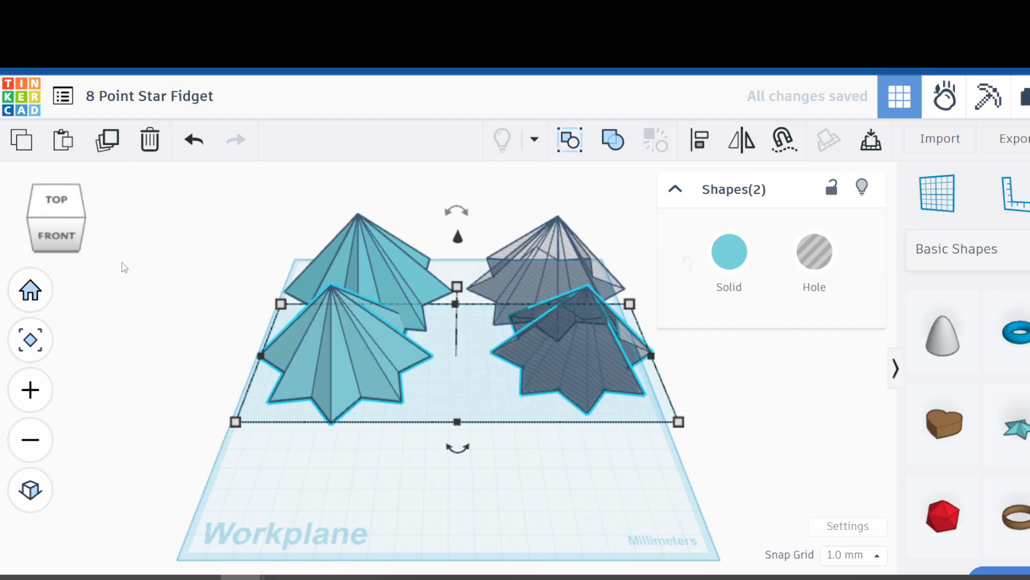
key("Down")
key("Down")
key("Down")
key("Down")
key("Down")
key("Down")
key("Down")
key("Down")
key("Down")
key("Down")
key("Down")
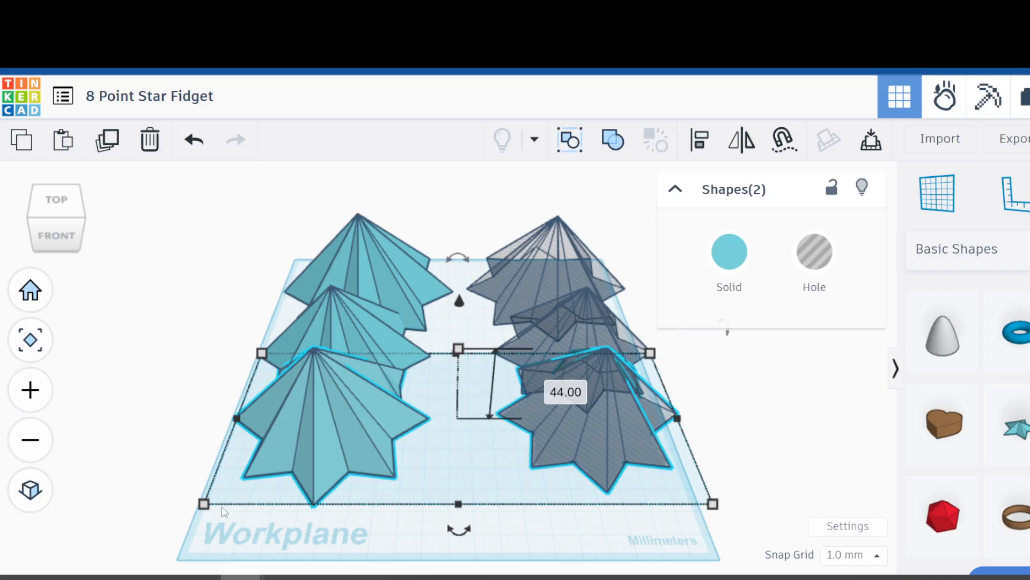
left_click(184, 456)
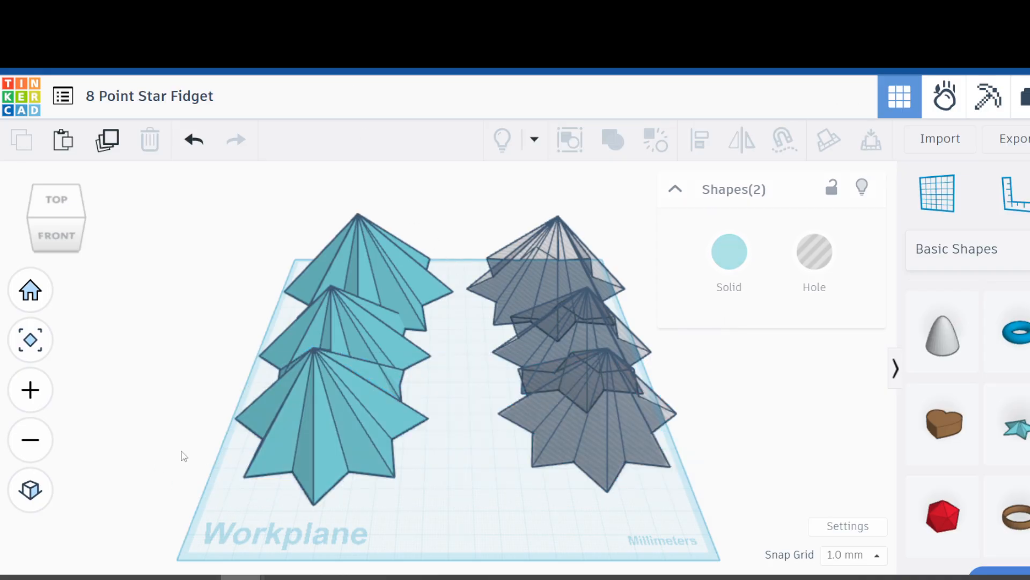
- Scale the solid star in the third row proportionally to 76 × 76 mm
left_click(303, 446)
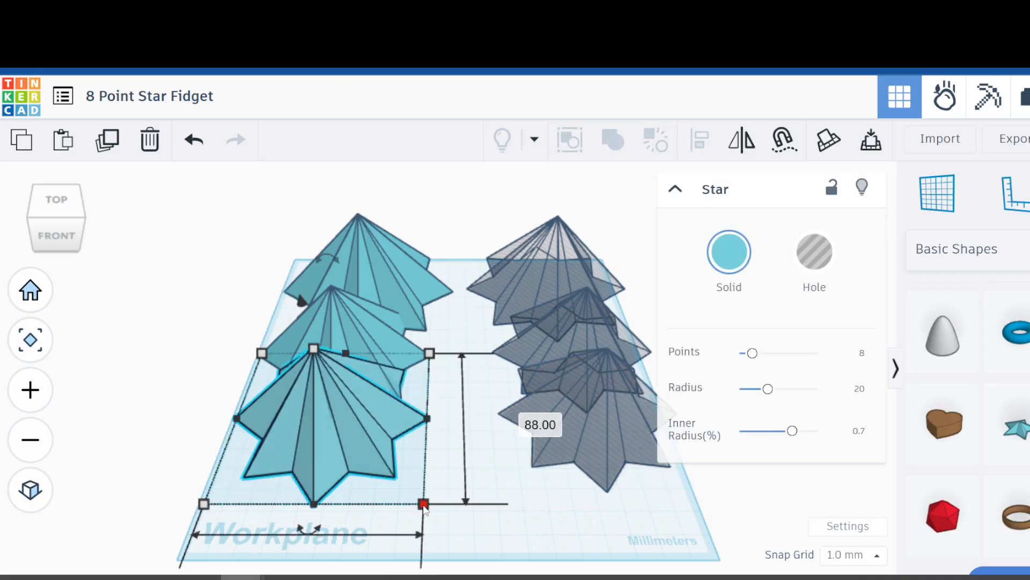
left_click_drag(424, 504, 413, 495)
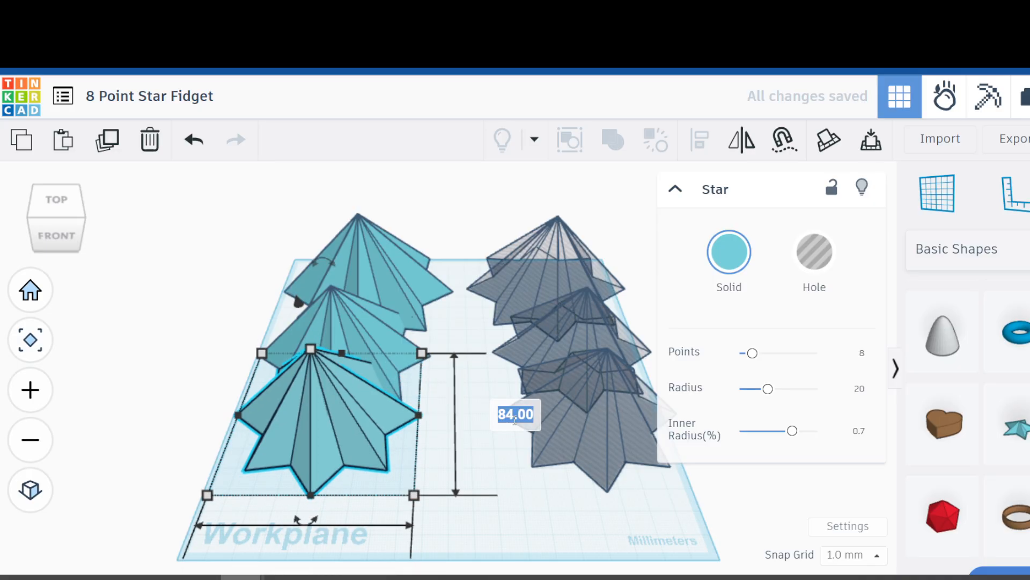
type("76")
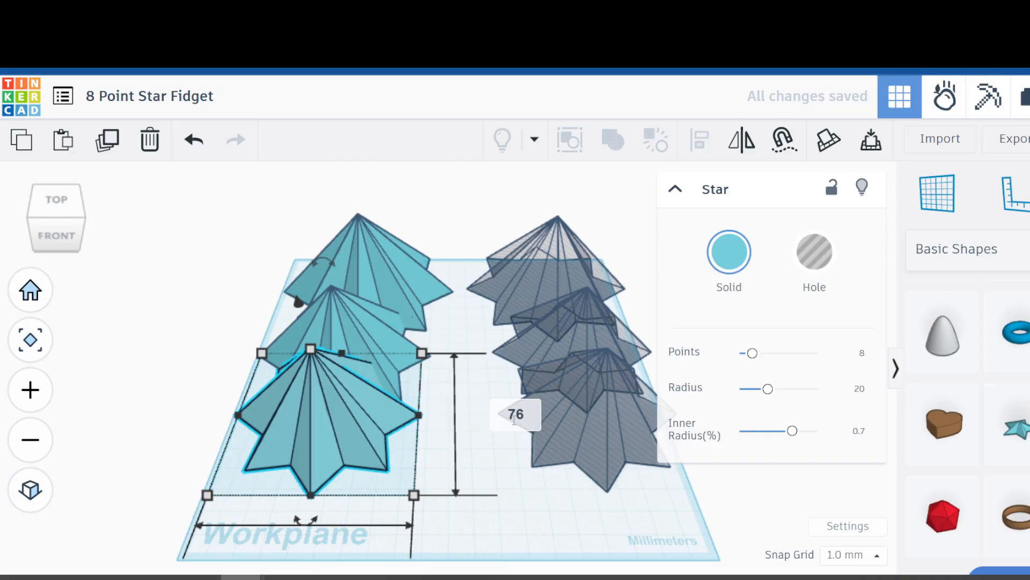
key("Return")
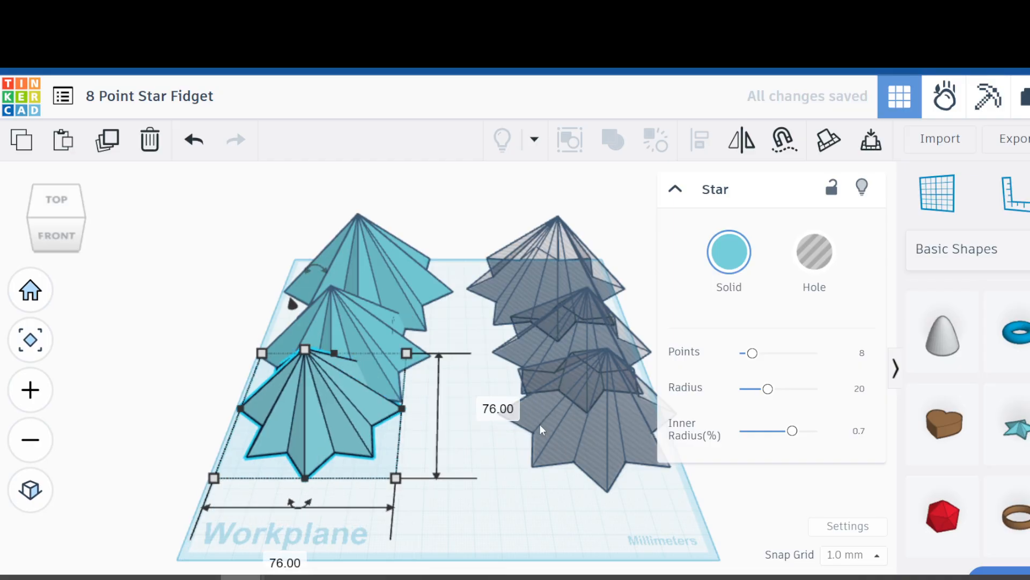
- Scale the hole star in the third row proportionally to 70 × 70 mm and deselect it
left_click(560, 423)
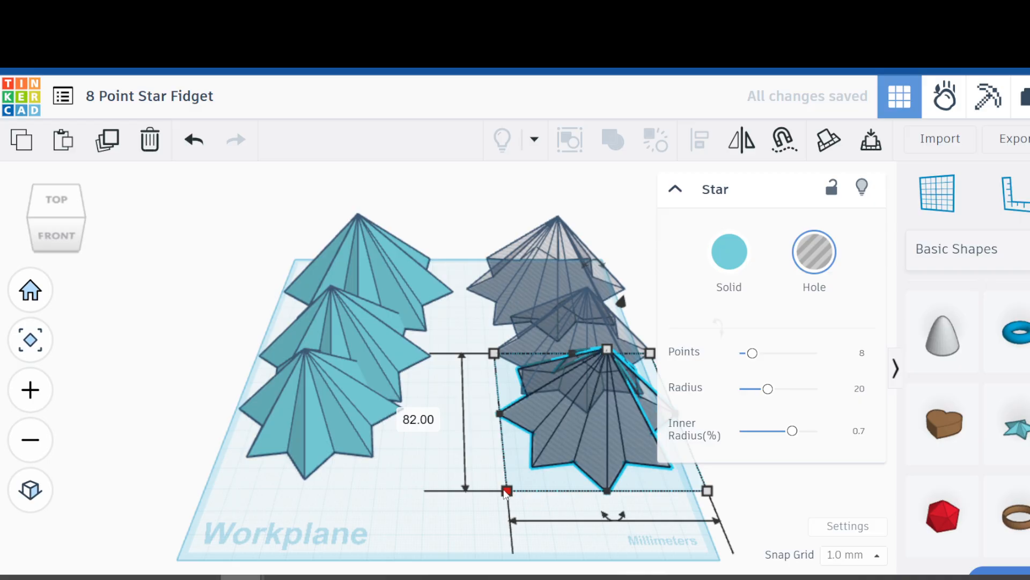
left_click_drag(504, 492, 492, 503)
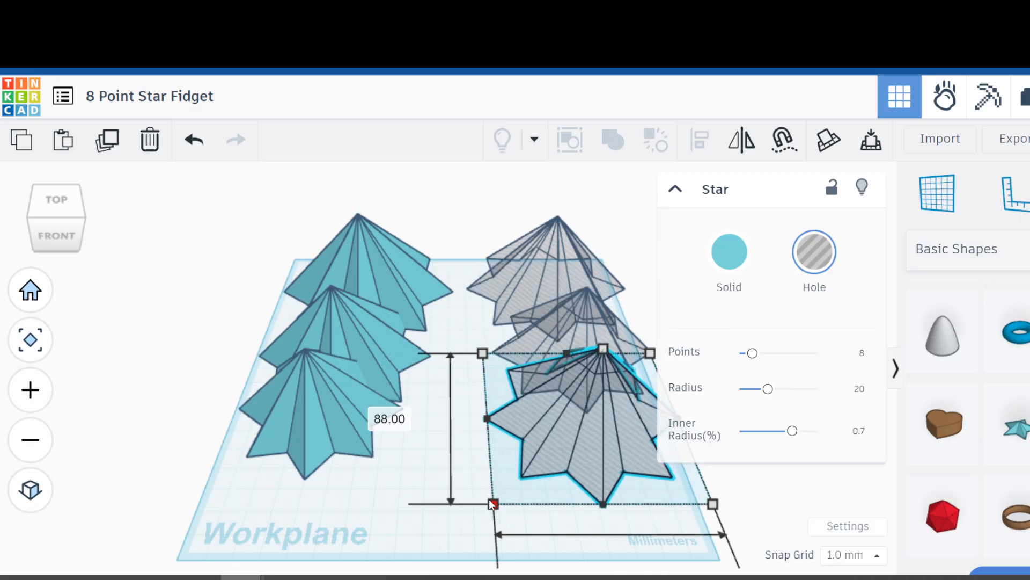
left_click(401, 428)
key("BackSpace")
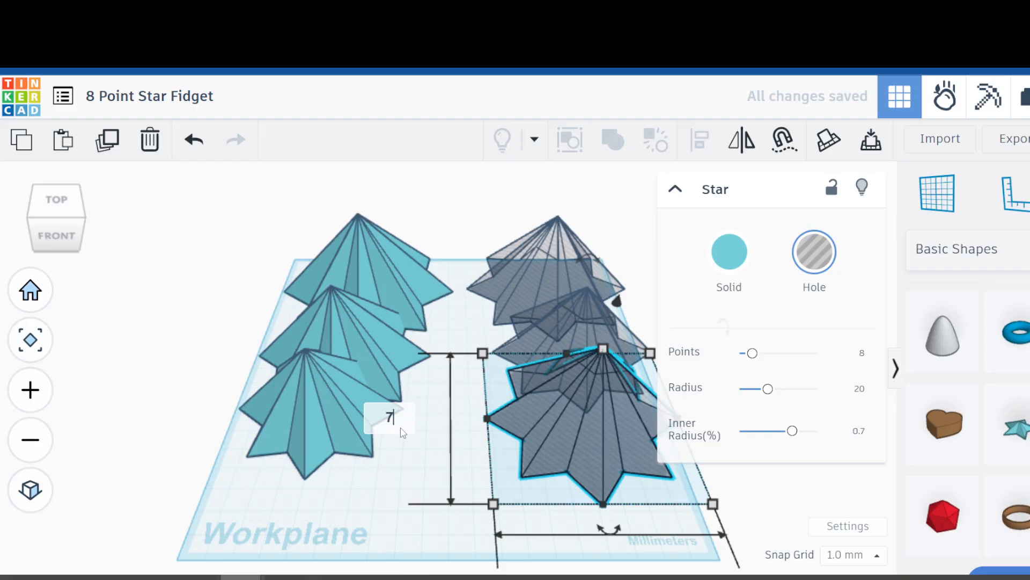
type("70")
key("Return")
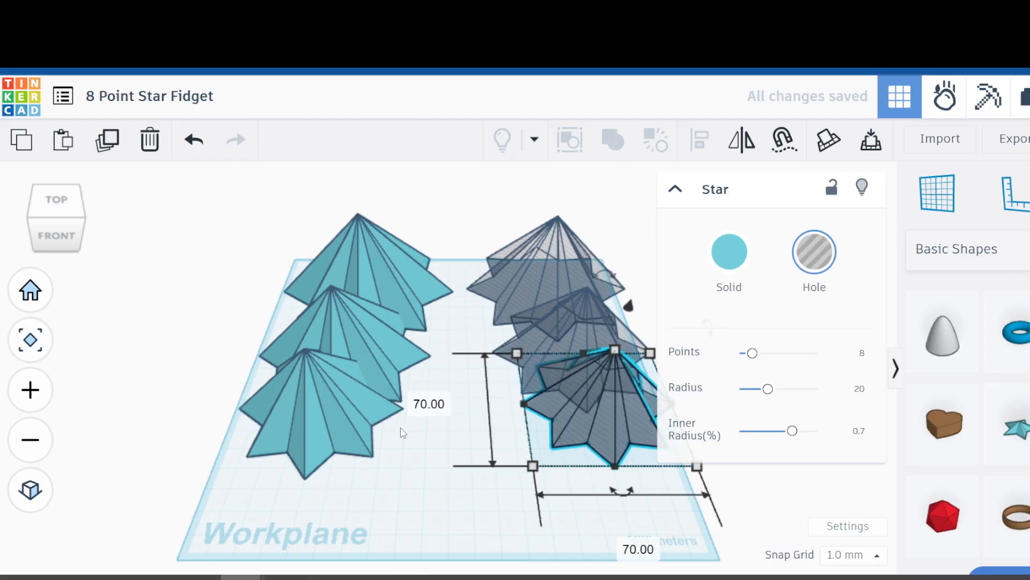
left_click(414, 482)
- Move the third-row solid star about 12 mm right and 17 mm forward, and its hole star about 7 mm left and 31 mm forward
scroll(402, 469, "down", 3)
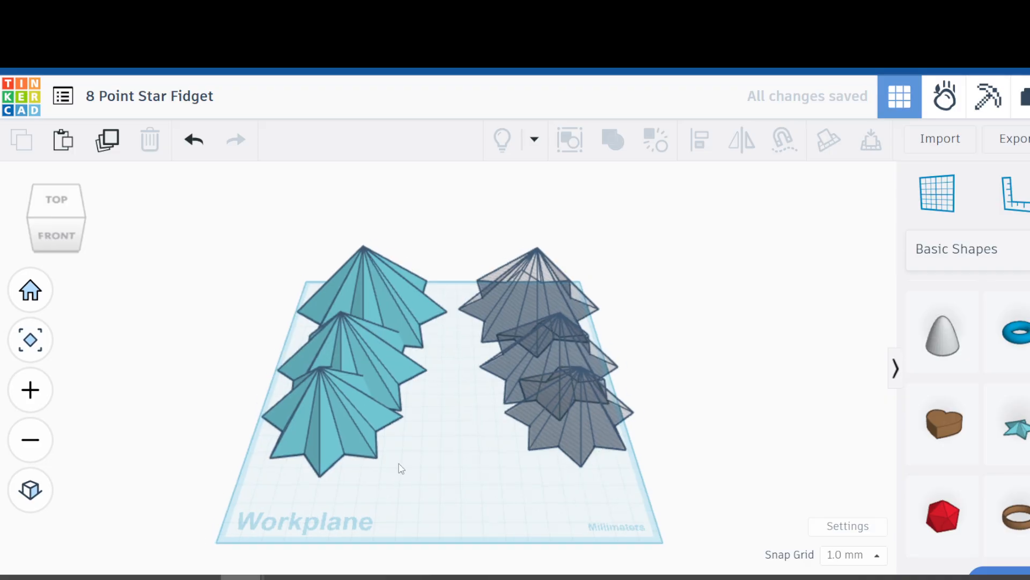
left_click_drag(264, 497, 575, 461)
left_click(488, 500)
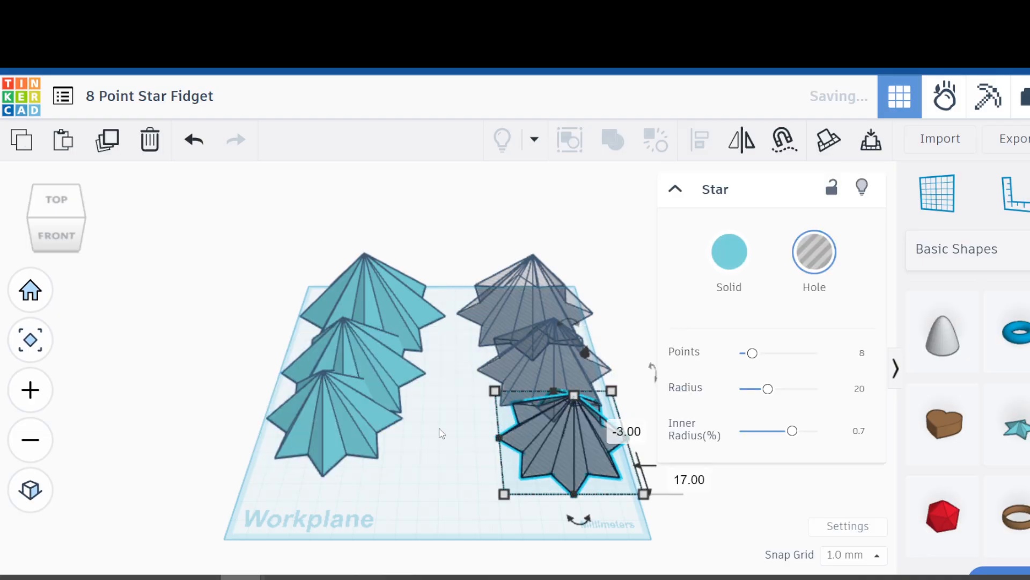
left_click(359, 448)
left_click_drag(360, 454, 373, 454)
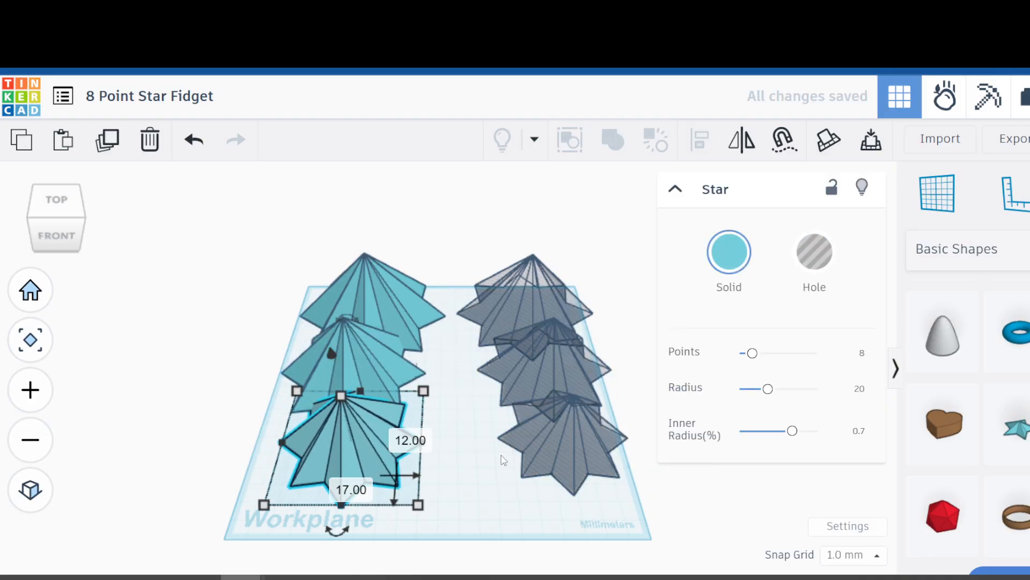
left_click_drag(559, 452, 553, 479)
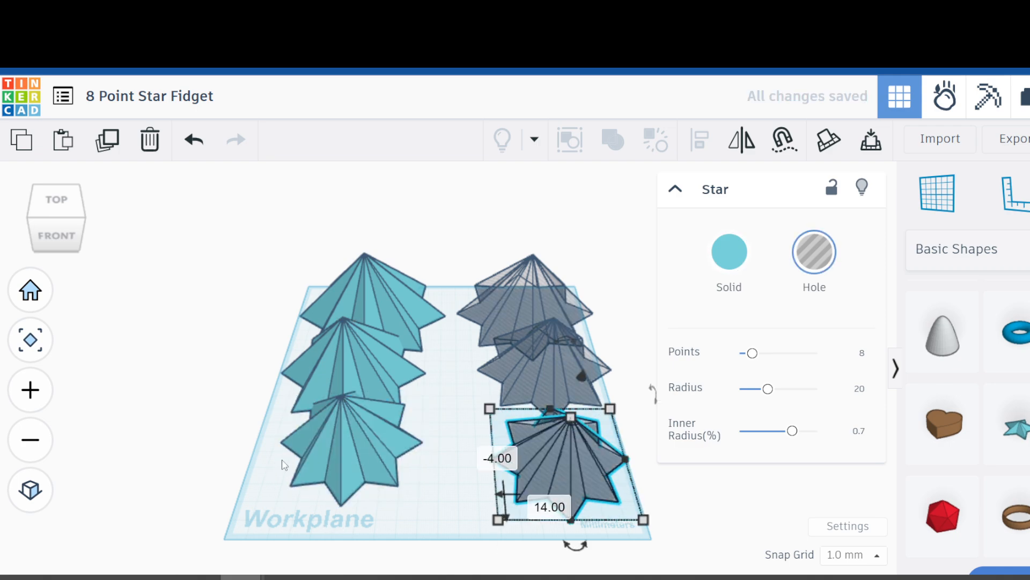
- Duplicate the 76 mm solid and 70 mm hole star pair and shift the copies forward into a fourth row past the workplane's front edge
left_click_drag(587, 517, 625, 487)
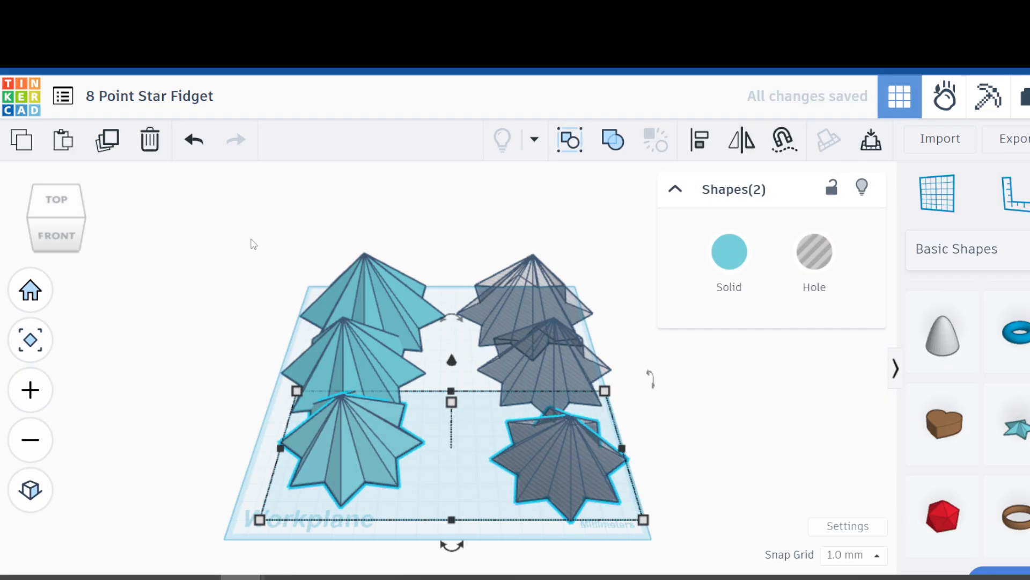
key("Down")
key("Down")
key("Down")
key("Down")
key("Down")
key("Down")
key("Down")
key("Down")
key("Down")
key("Down")
key("Down")
key("Down")
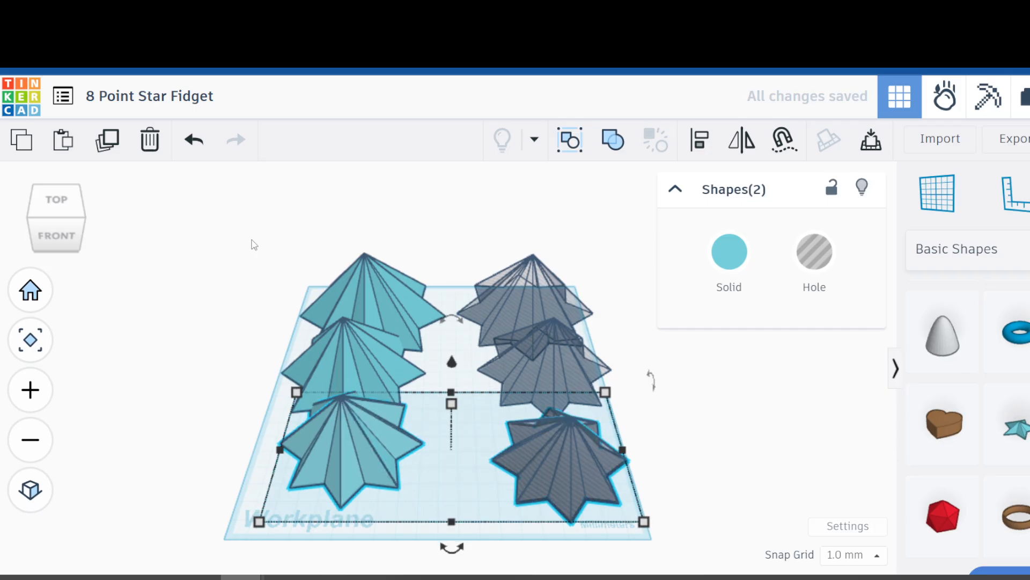
scroll(377, 251, "down", 4)
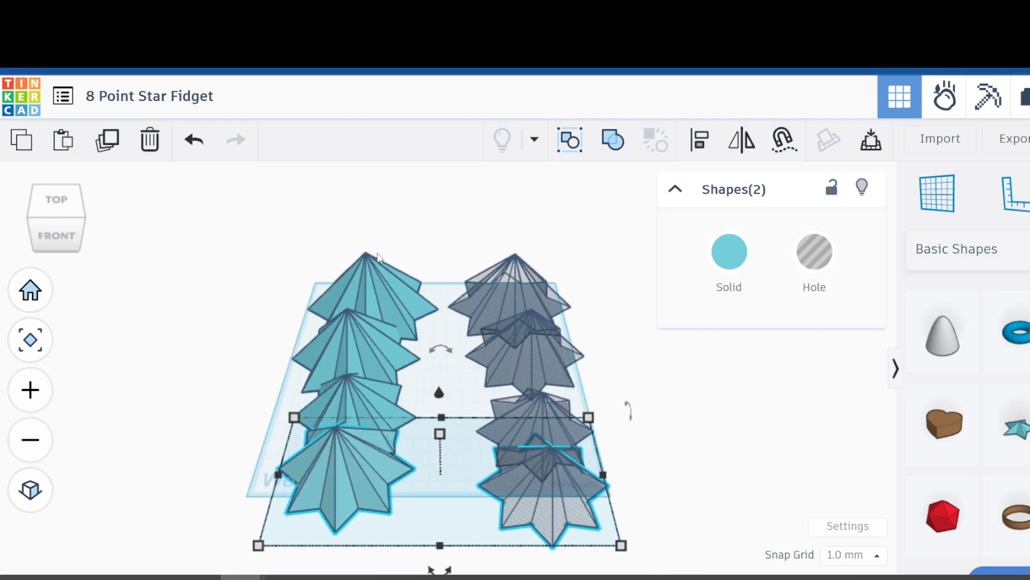
key("Down")
key("Down")
key("Down")
key("Down")
key("Down")
key("Down")
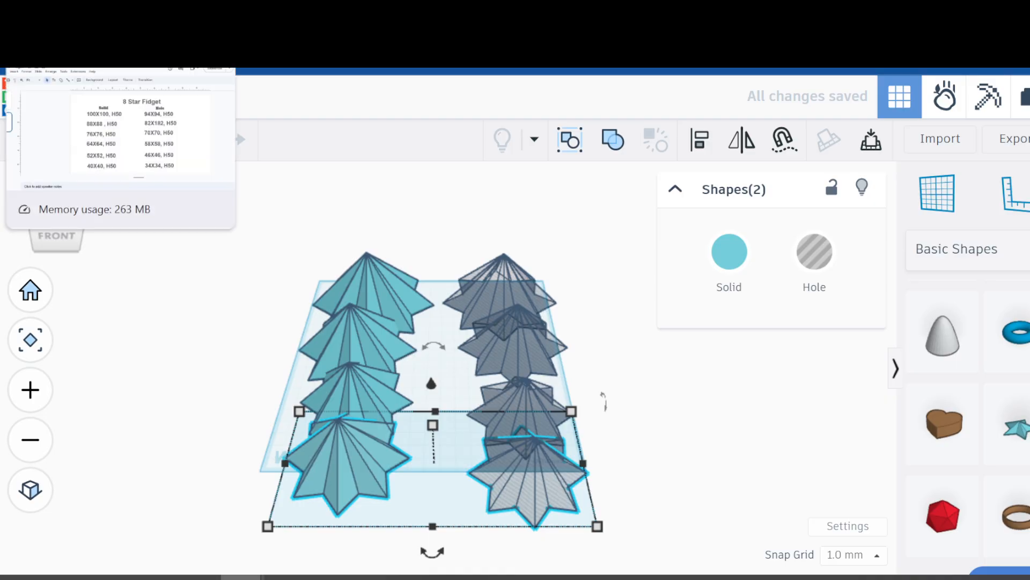
- Consult the Google Slides size list and, back in Tinkercad, scale the fourth-row solid star proportionally to 64 × 64 mm
left_click(70, 10)
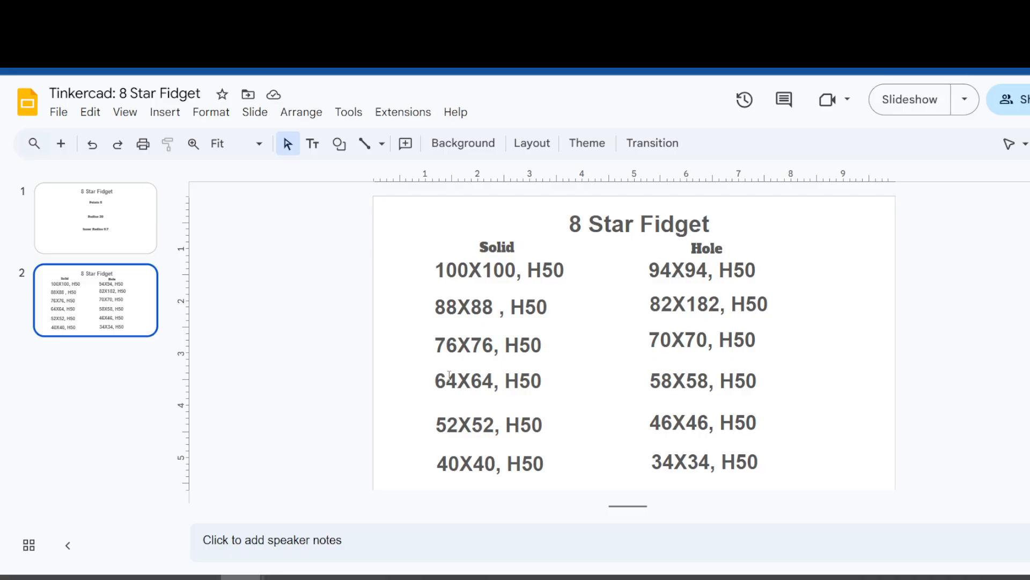
left_click(321, 10)
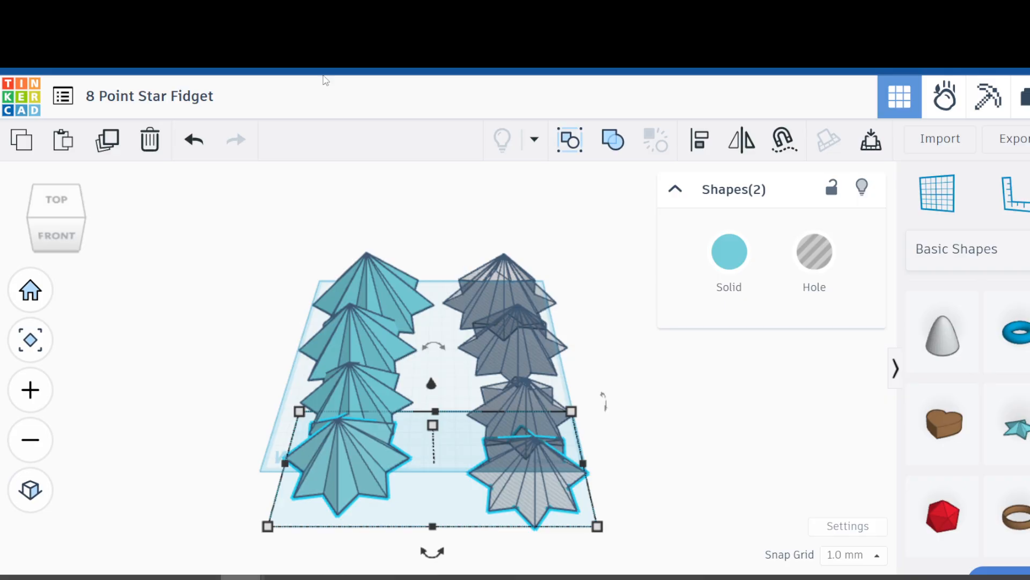
left_click(336, 468)
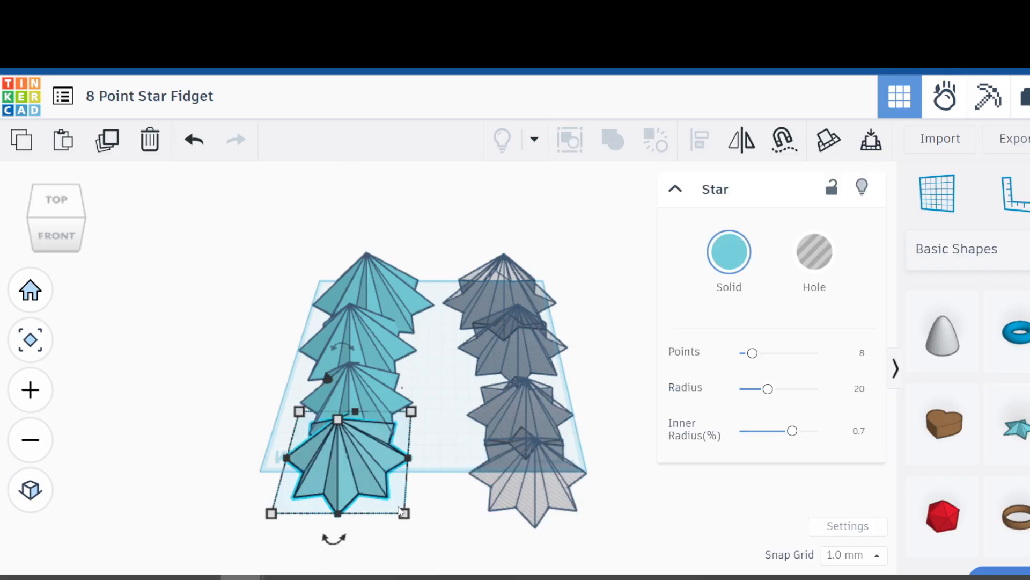
mouse_move(404, 513)
left_click_drag(405, 514, 397, 506)
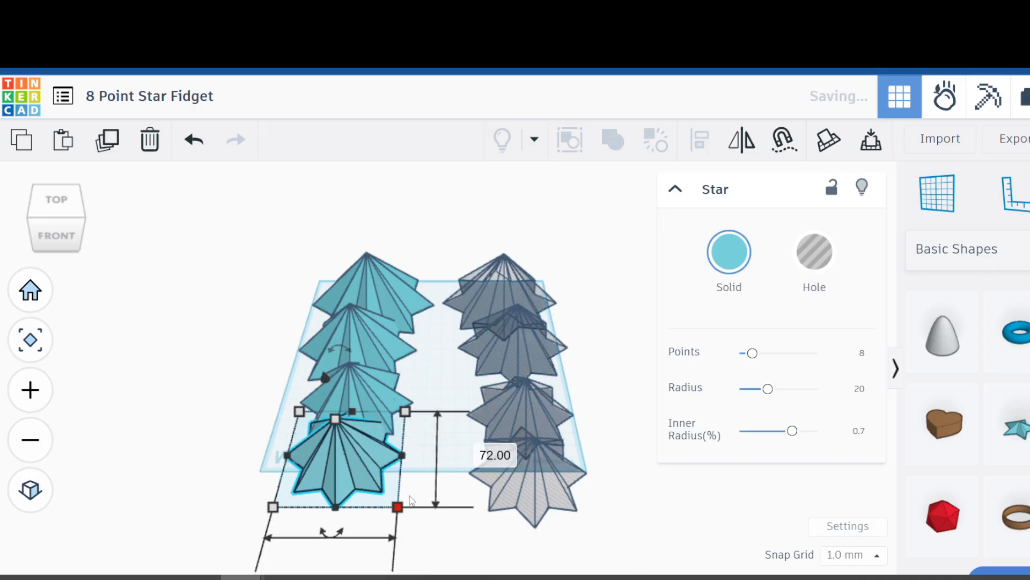
left_click(489, 456)
type("64")
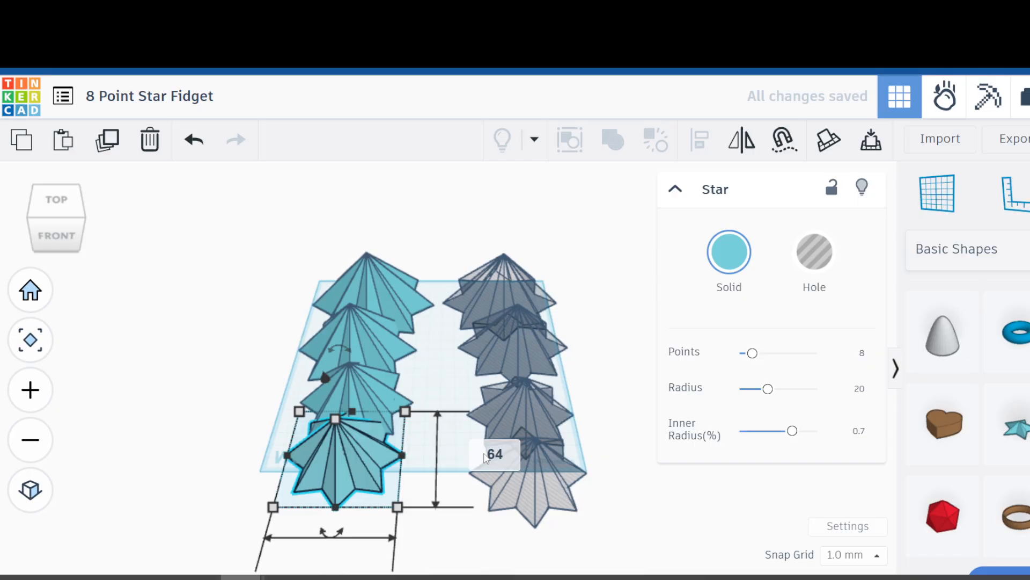
key("Return")
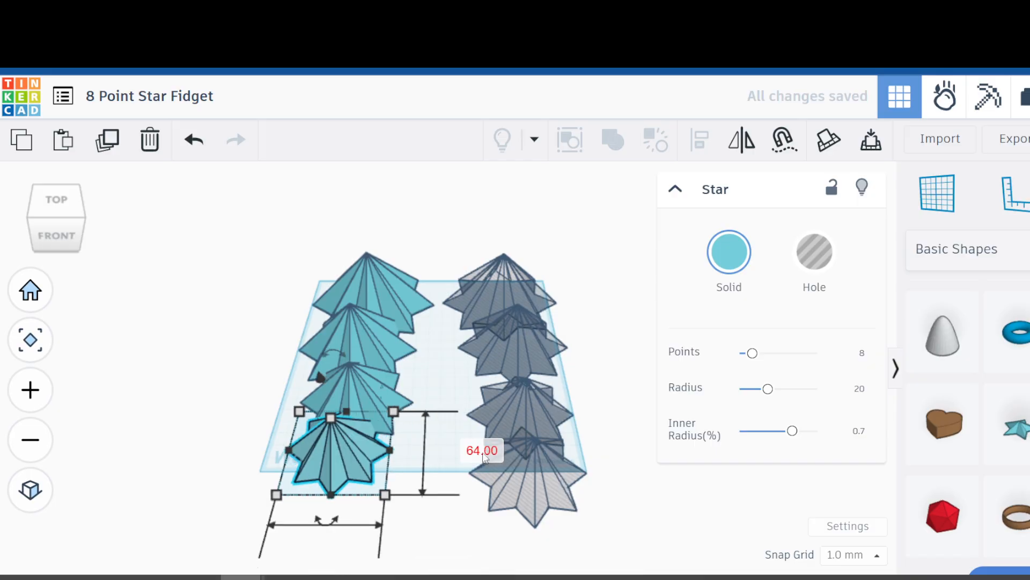
- Scale the hole star in the fourth row proportionally to 58 × 58 mm and deselect it
left_click(533, 496)
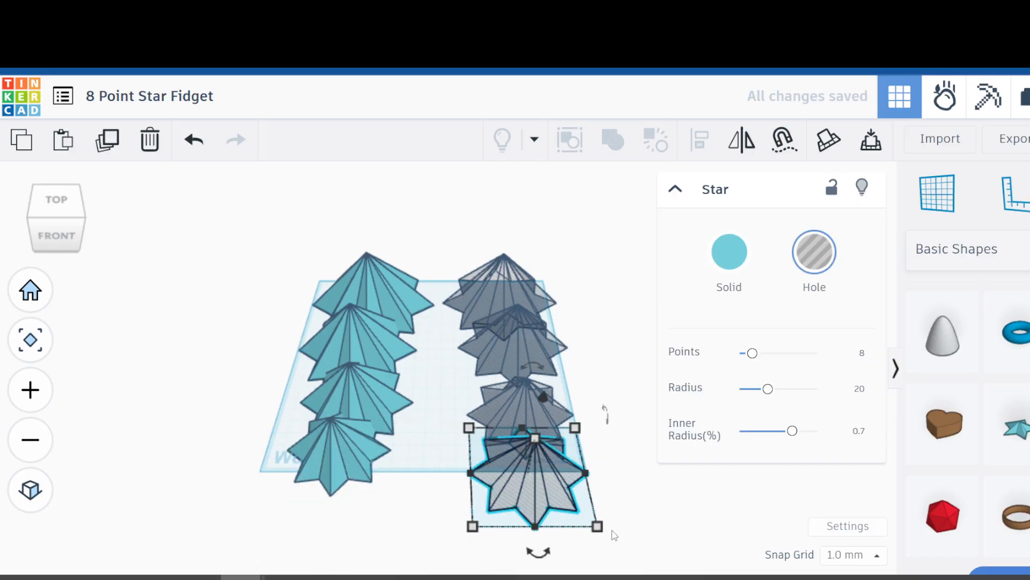
left_click_drag(598, 526, 587, 518)
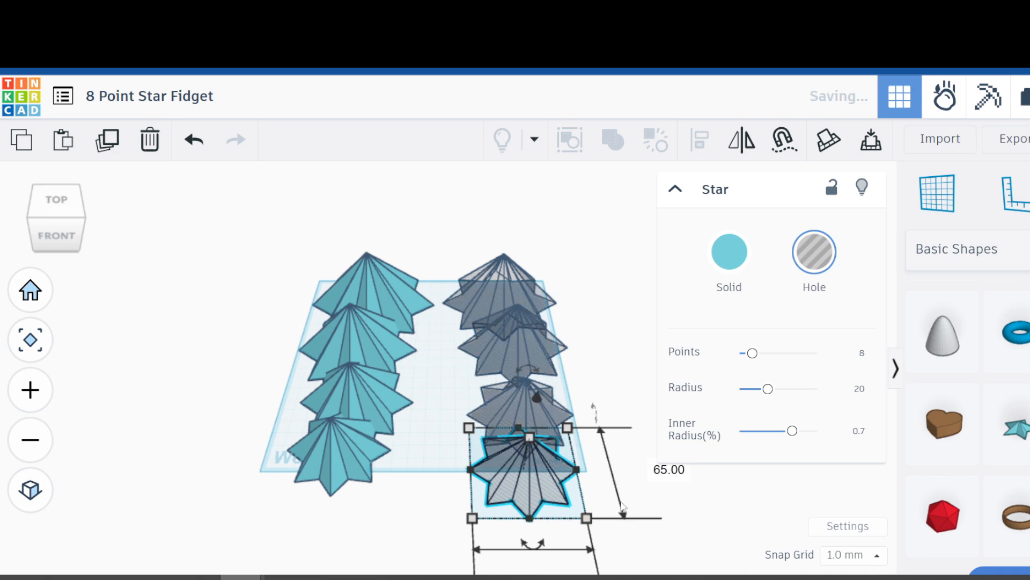
left_click(659, 468)
type("58")
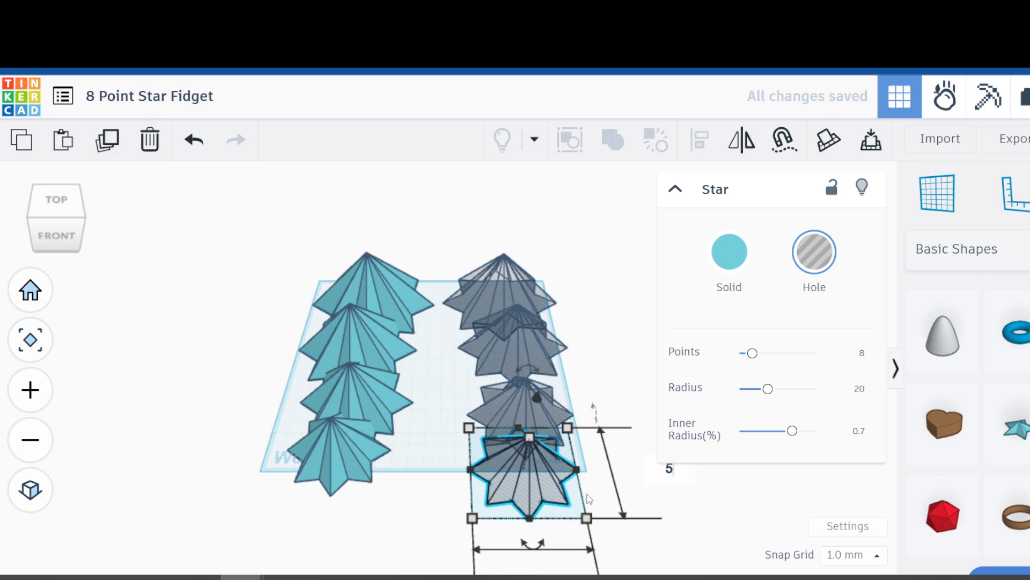
key("Return")
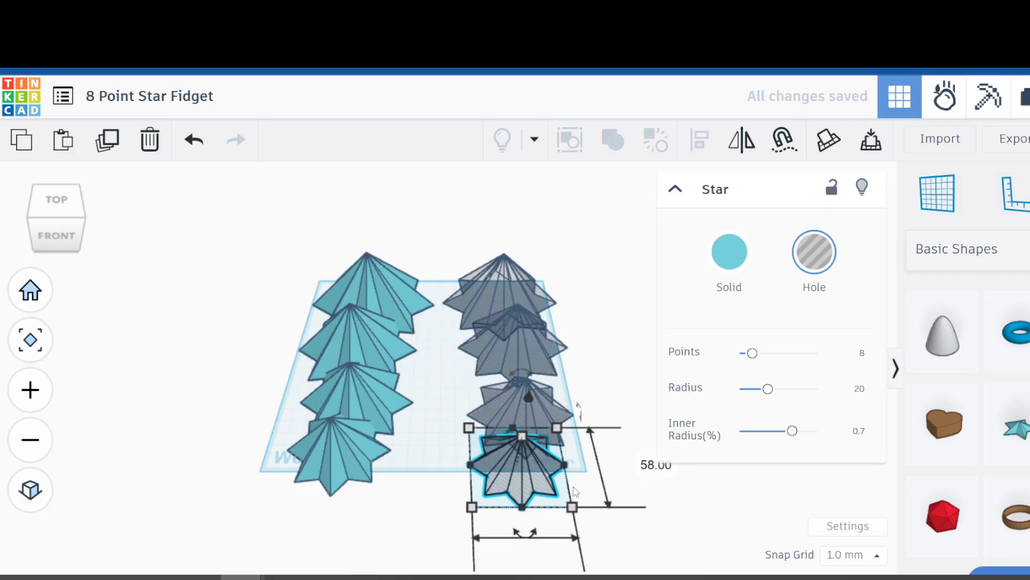
left_click(611, 374)
- Duplicate the 64 mm solid and 58 mm hole star pair and shift the copies forward into a fifth row
scroll(443, 490, "down", 1)
scroll(443, 490, "down", 1)
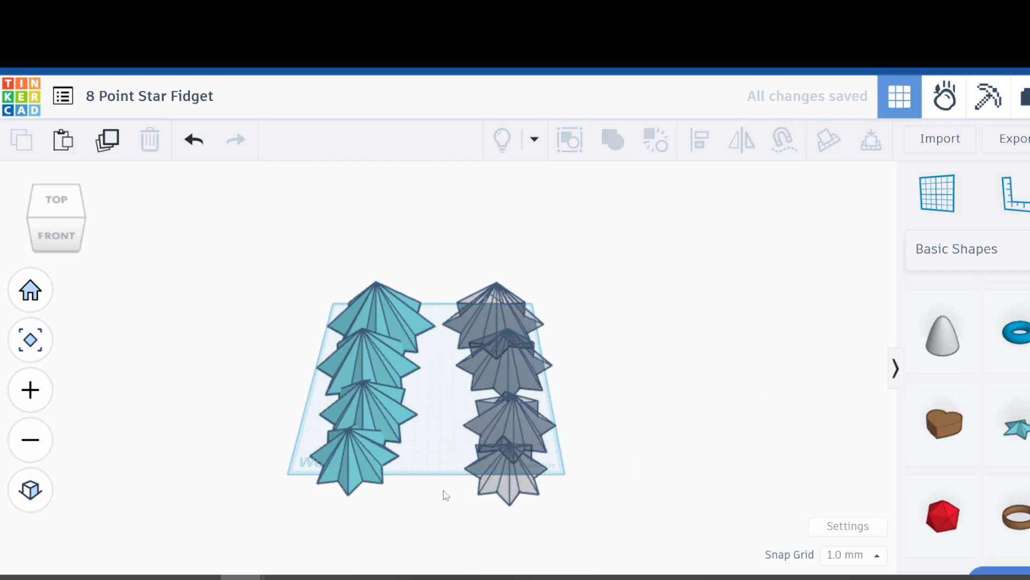
left_click_drag(268, 511, 543, 506)
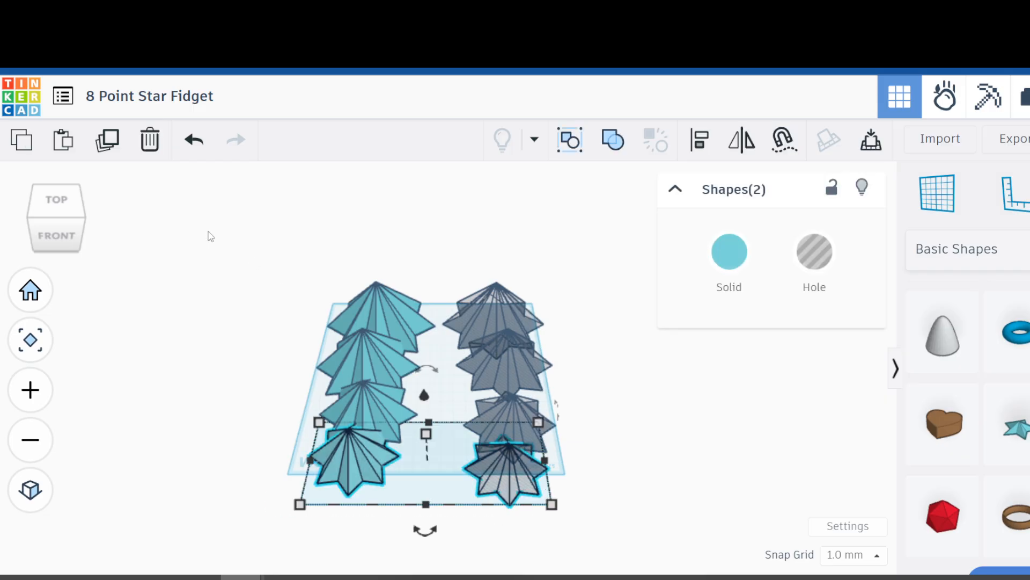
key("Down")
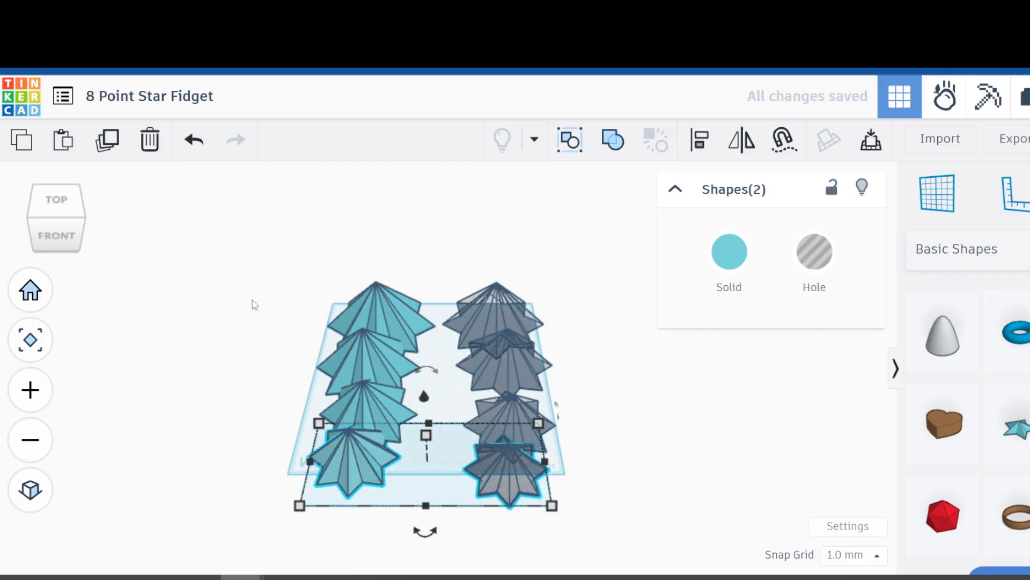
key("Down")
key("Down")
key("Down")
key("Down")
key("Down")
key("Down")
key("Down")
key("Down")
key("Down")
key("Down")
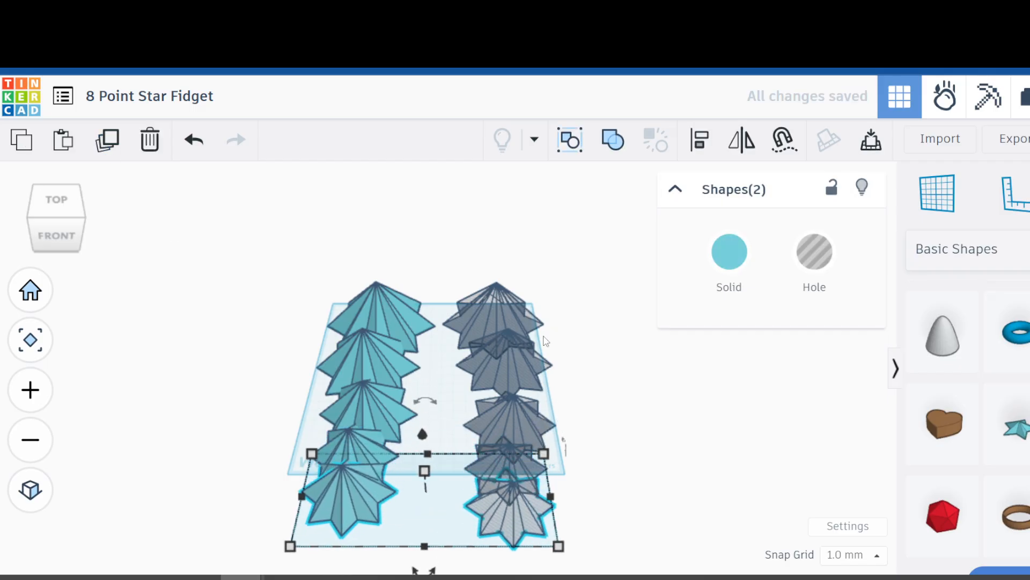
- Check the Google Slides size list and, back in Tinkercad, scale the fifth-row solid star proportionally to 52 × 52 mm
scroll(546, 340, "down", 2)
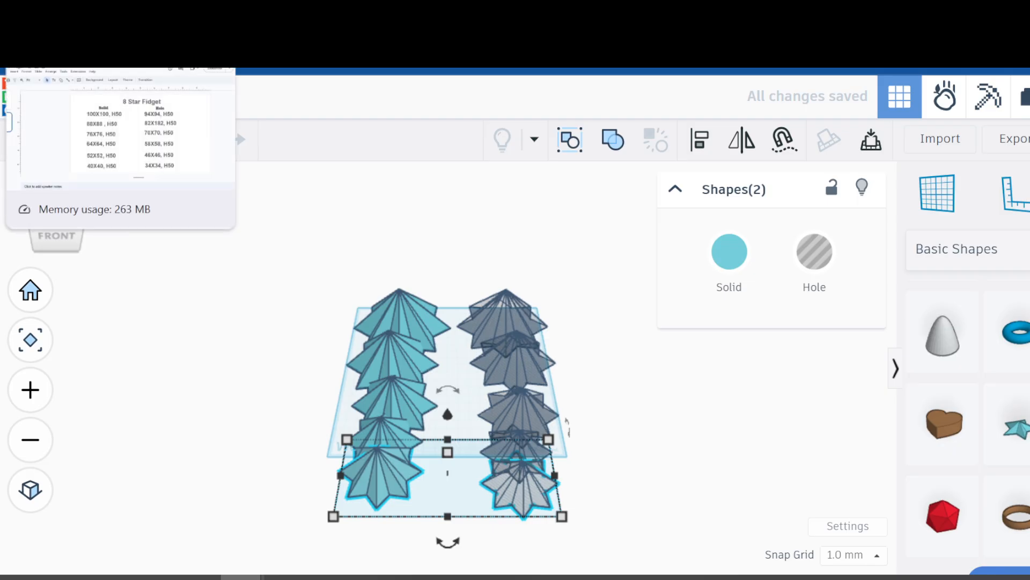
left_click(97, 16)
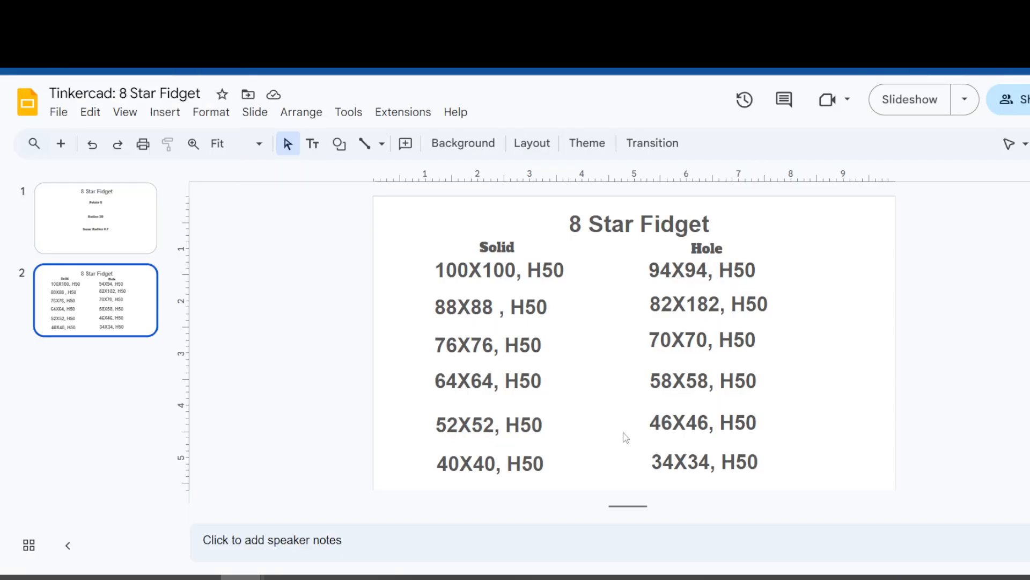
left_click(303, 21)
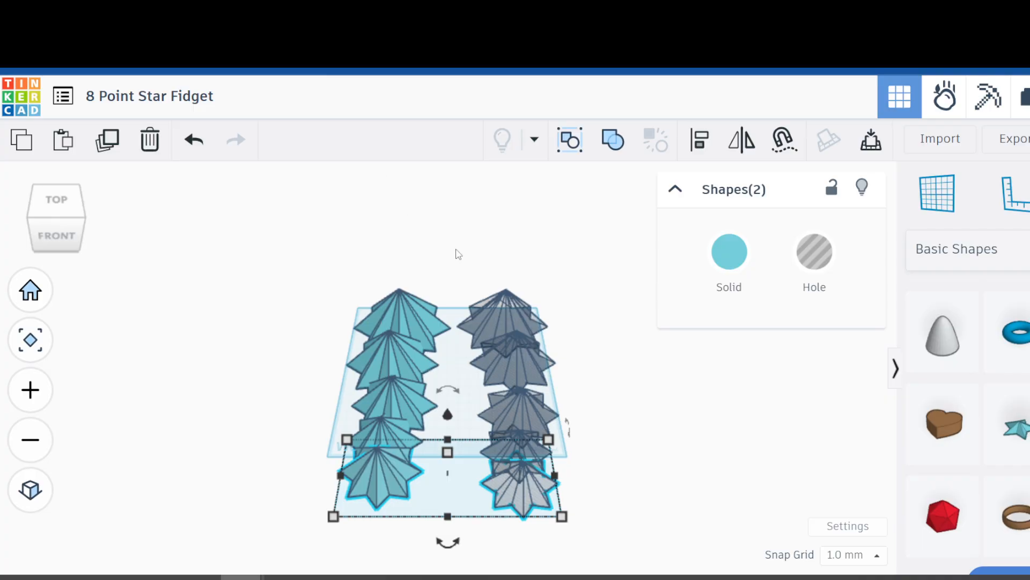
left_click(627, 349)
left_click(391, 492)
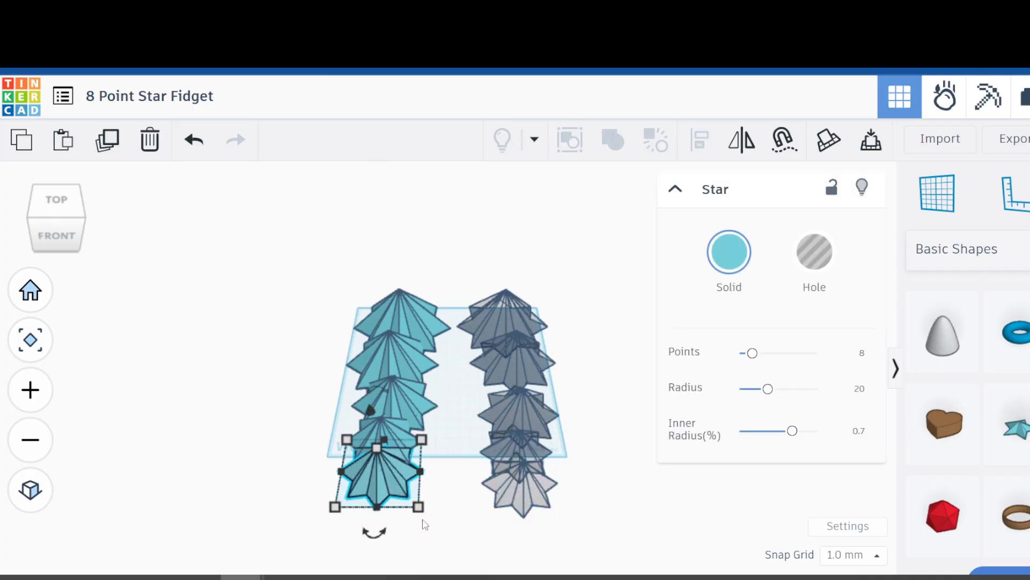
left_click_drag(428, 515, 430, 517)
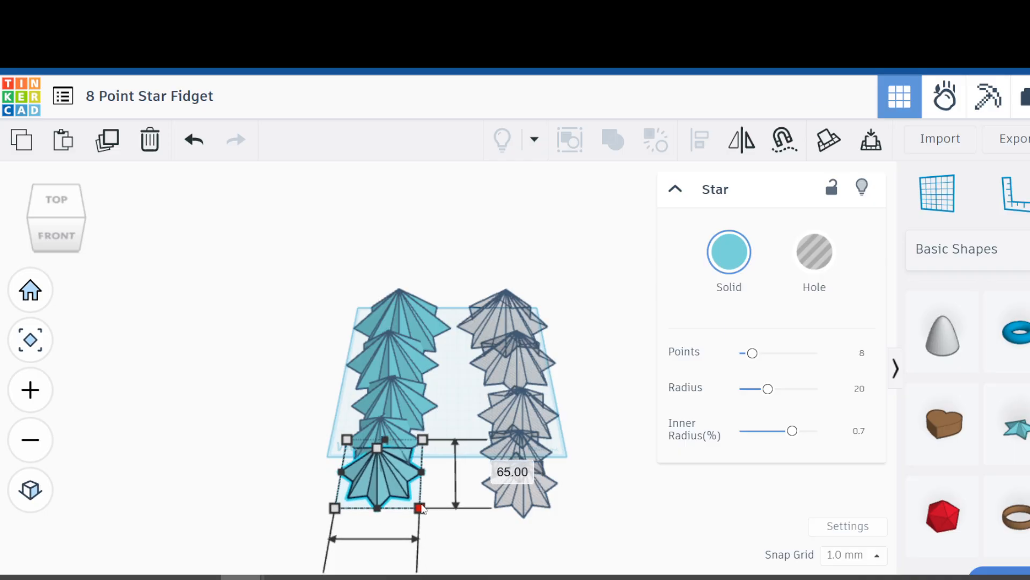
left_click(505, 475)
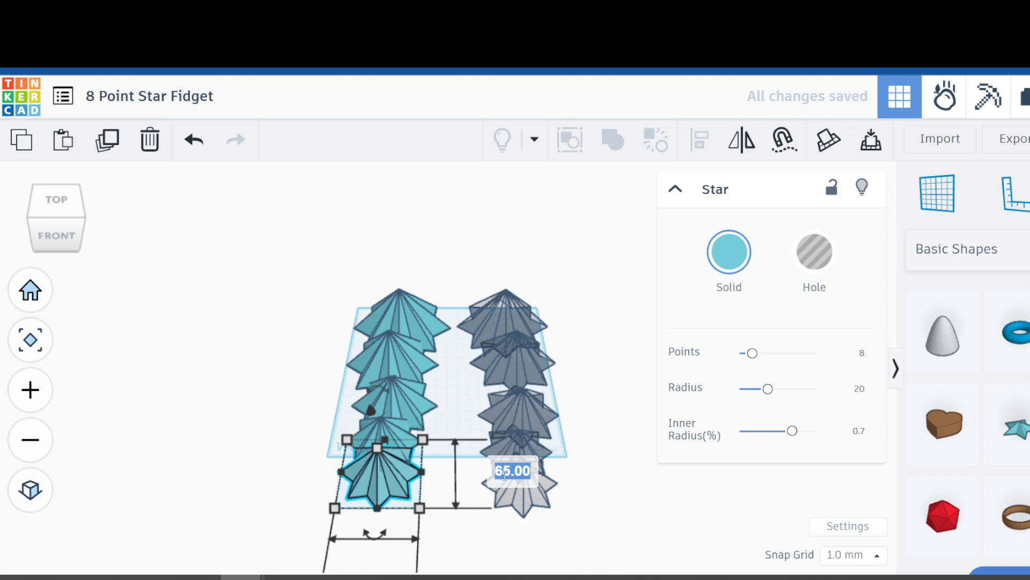
type("52")
key("Return")
- Scale the hole star in the fifth row proportionally to 46 × 46 mm and deselect it
left_click(529, 508)
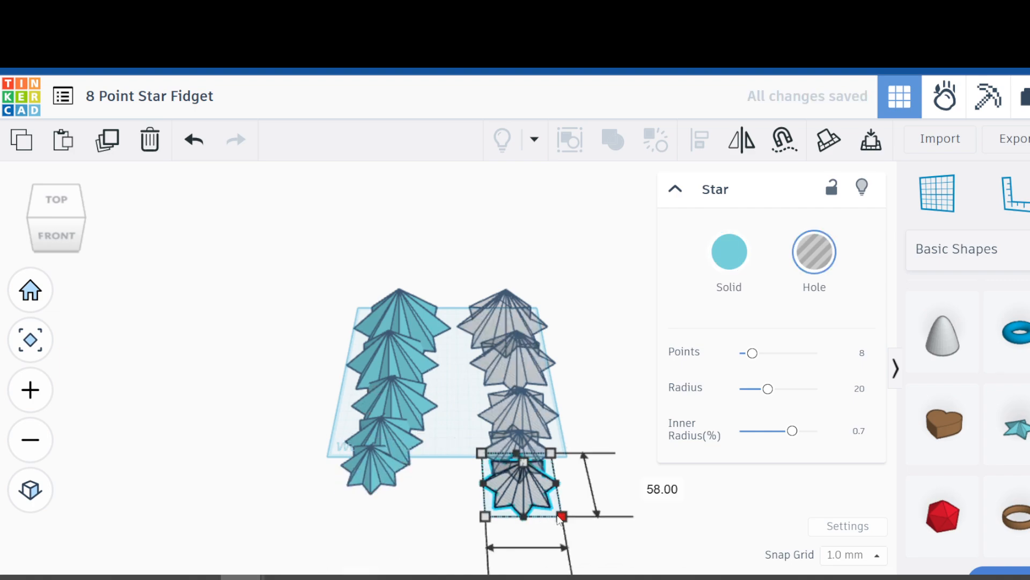
left_click_drag(562, 516, 548, 505)
left_click(623, 478)
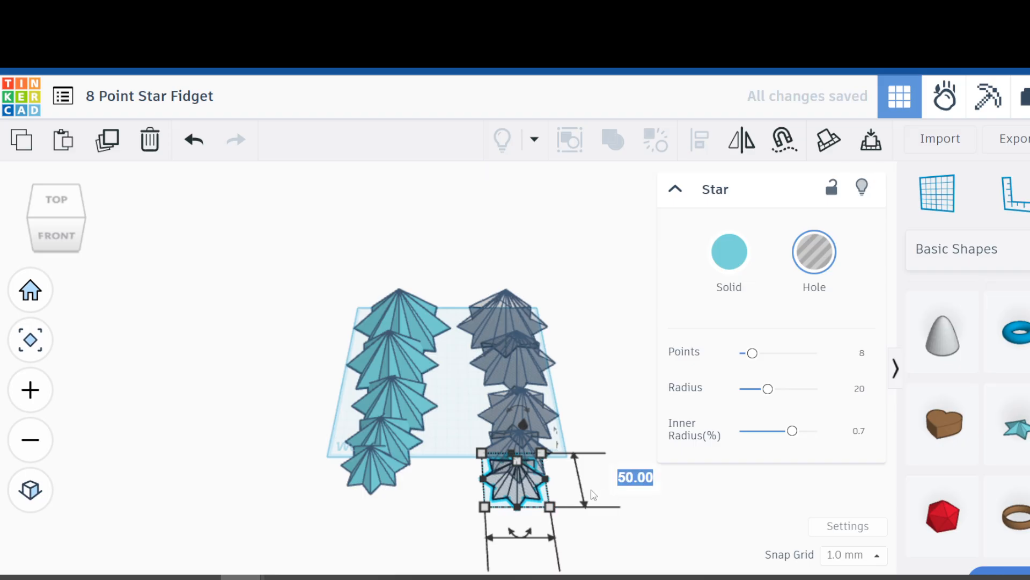
type("46")
key("Return")
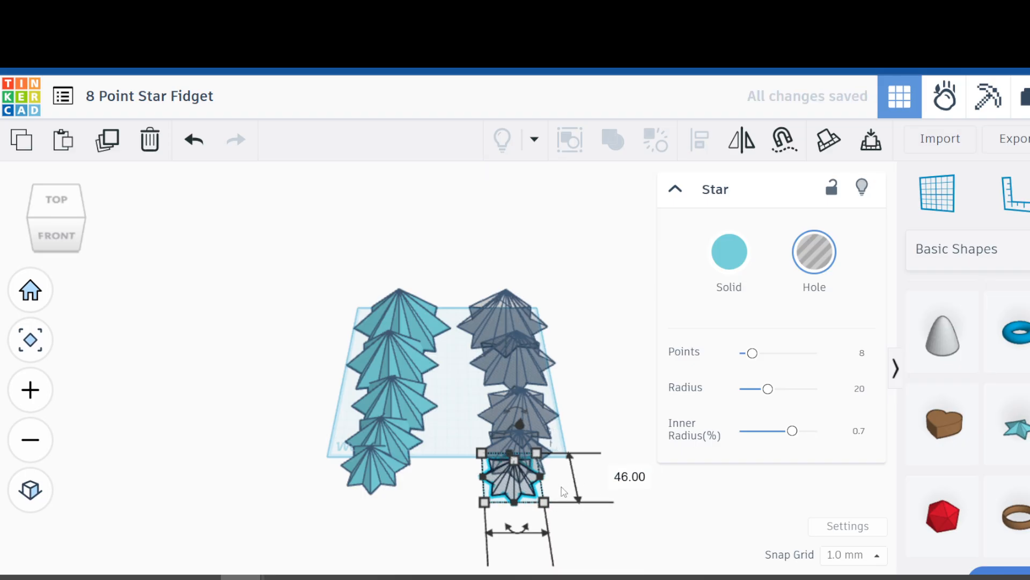
left_click(627, 539)
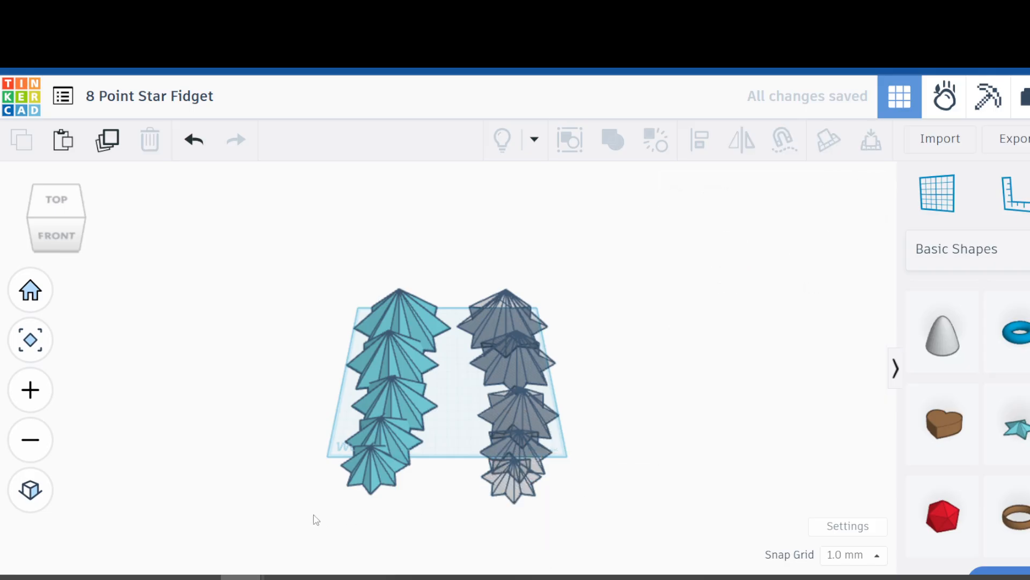
- Duplicate the 52 mm solid and 46 mm hole star pair, shift the copies forward into a sixth row, and deselect them
left_click_drag(314, 516, 557, 505)
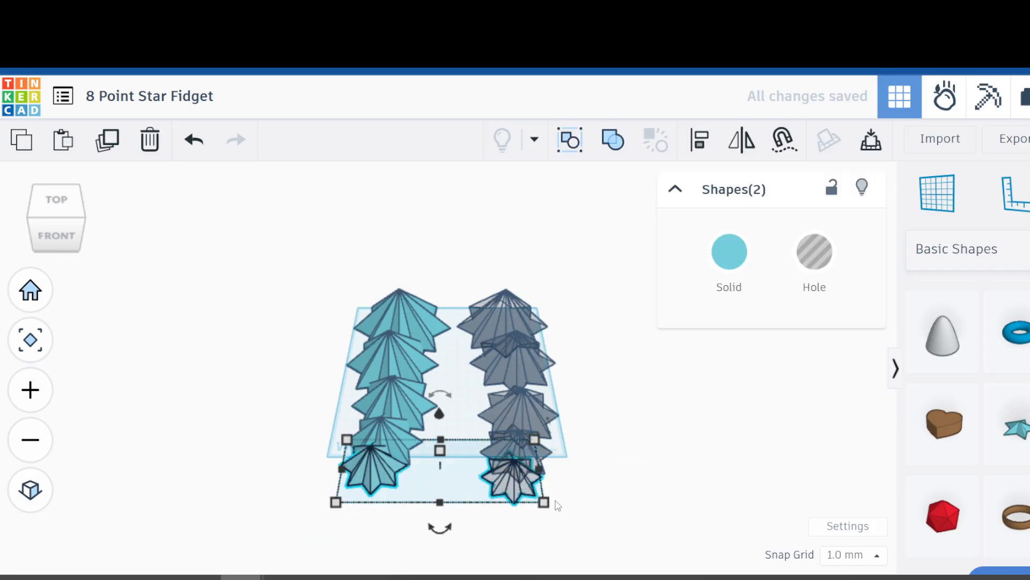
left_click(107, 141)
key("Down")
key("Down")
key("Down")
key("Down")
key("Down")
key("Down")
key("Down")
key("Down")
key("Down")
key("Down")
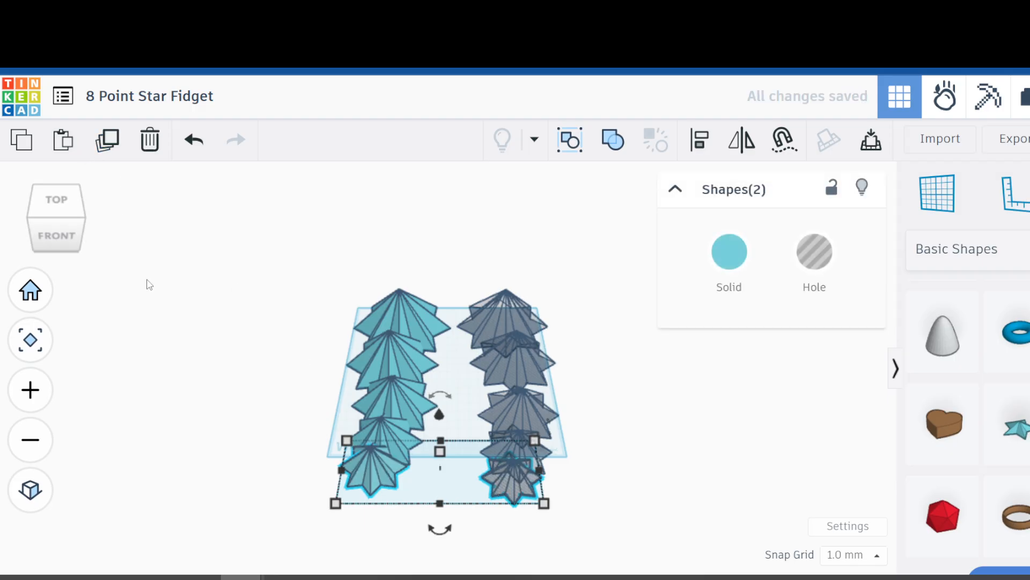
key("Down")
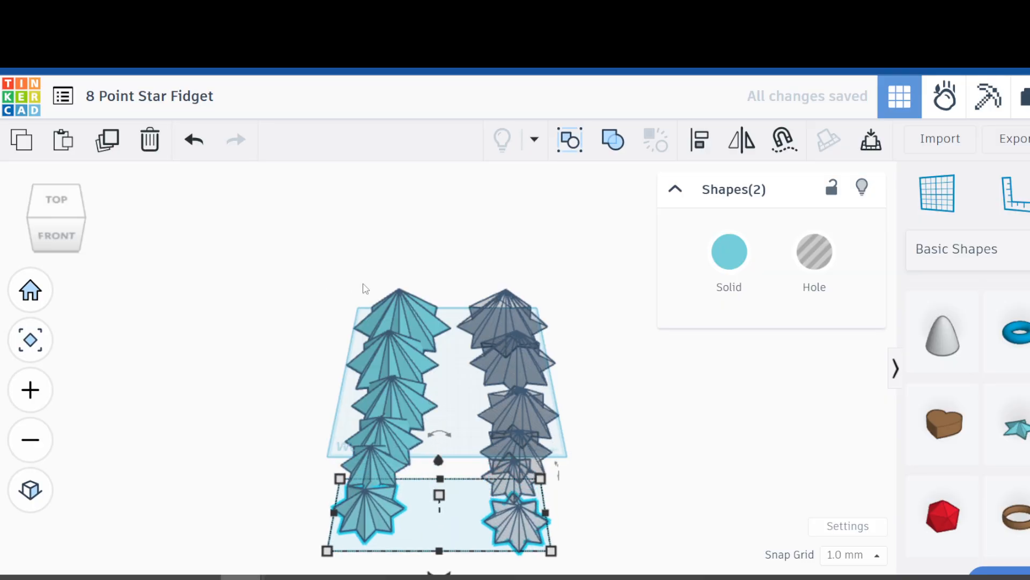
left_click(585, 368)
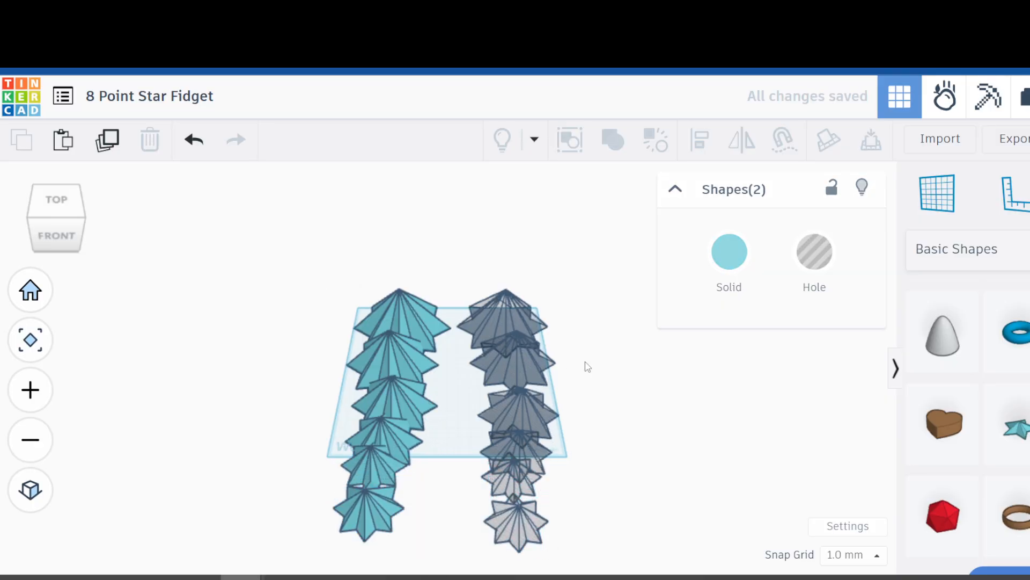
- Look up the last sizes in Google Slides and, back in Tinkercad, scale the sixth-row solid star proportionally to 40 × 40 mm
left_click(202, 71)
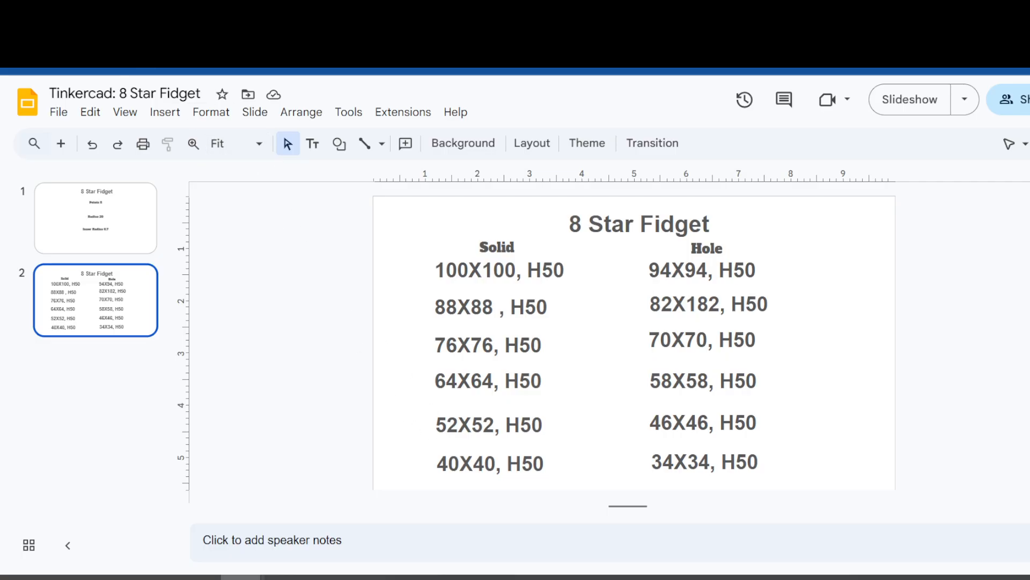
left_click(123, 71)
left_click(375, 516)
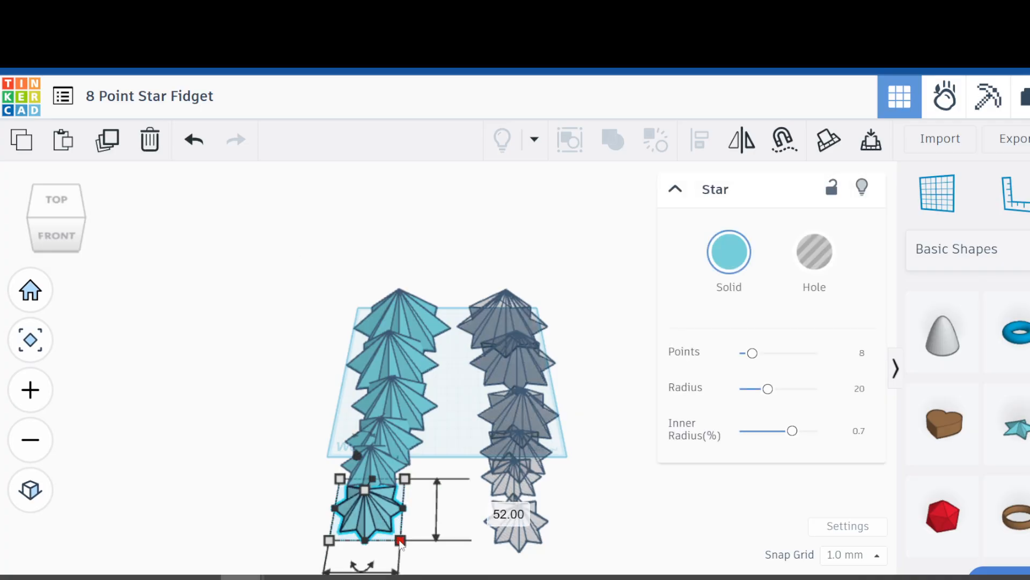
left_click_drag(401, 542, 394, 533)
left_click(487, 505)
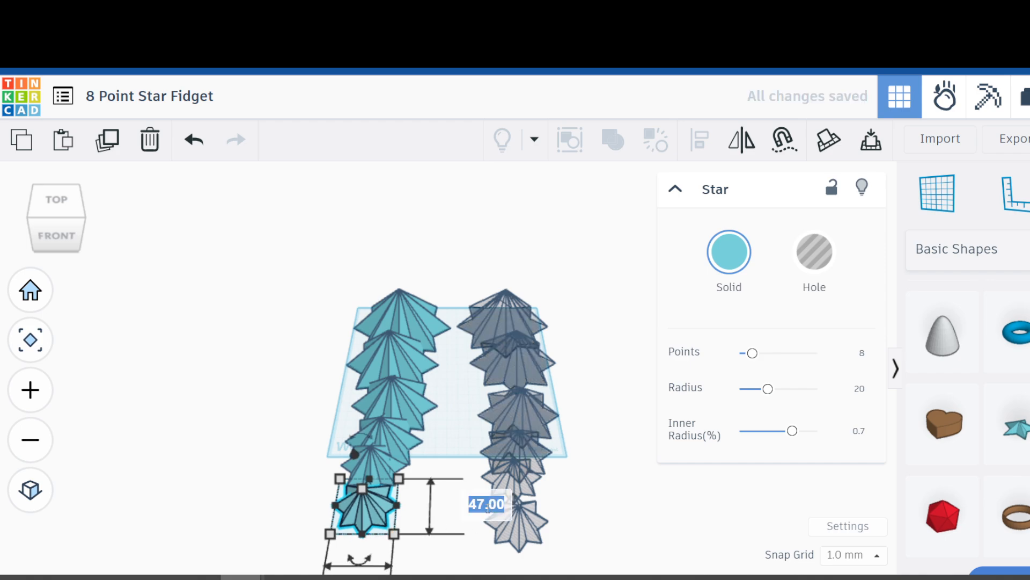
type("40")
key("Return")
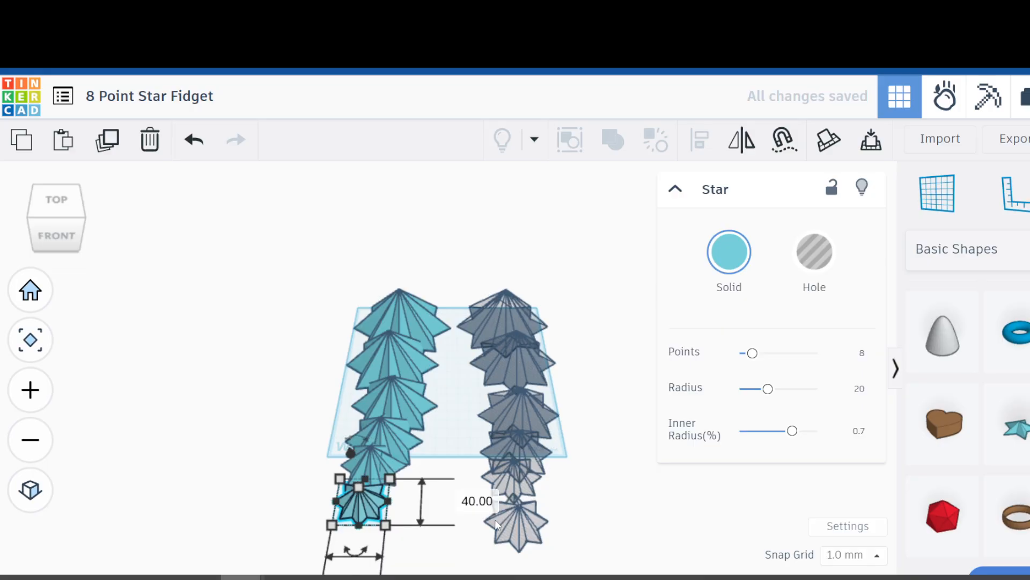
- Scale the hole star in the sixth row proportionally to 34 × 34 mm
left_click(519, 530)
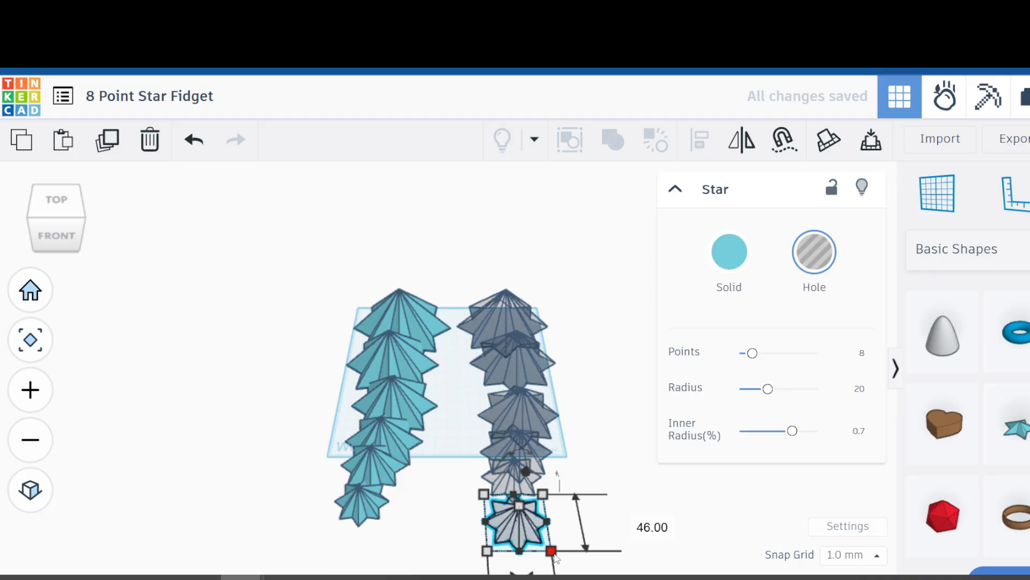
left_click_drag(553, 554, 538, 541)
left_click(609, 516)
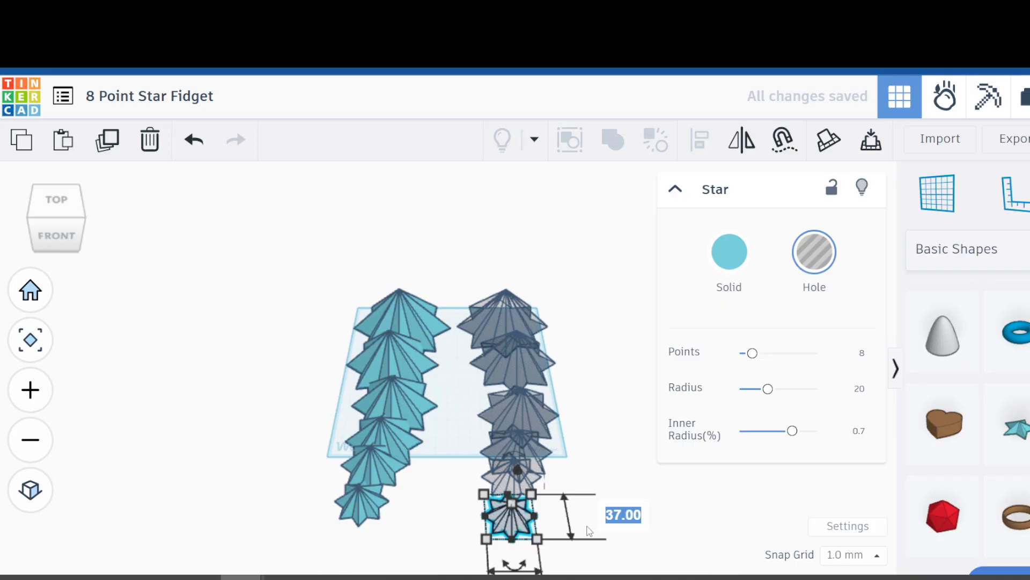
type("34")
key("Return")
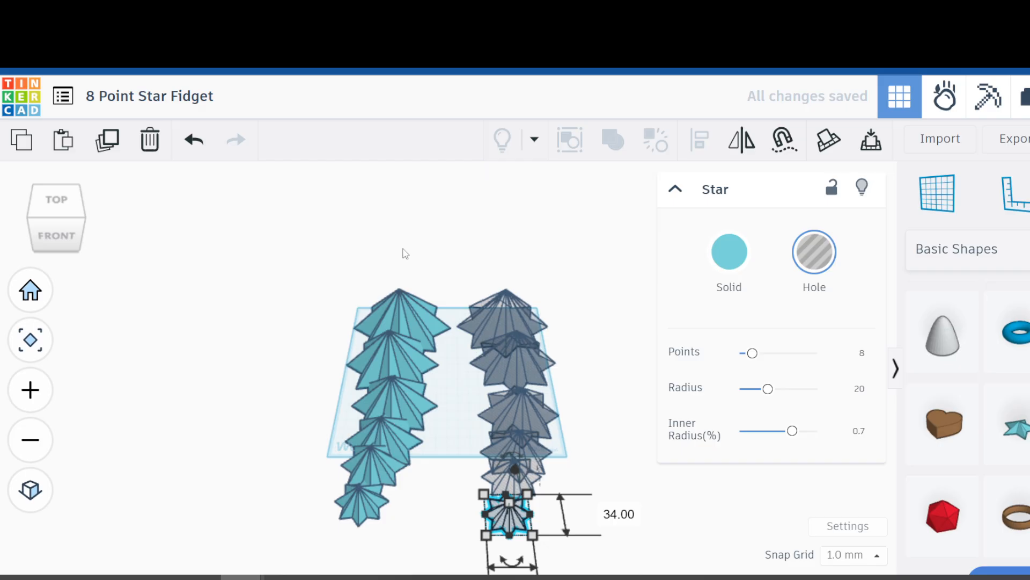
left_click(345, 262)
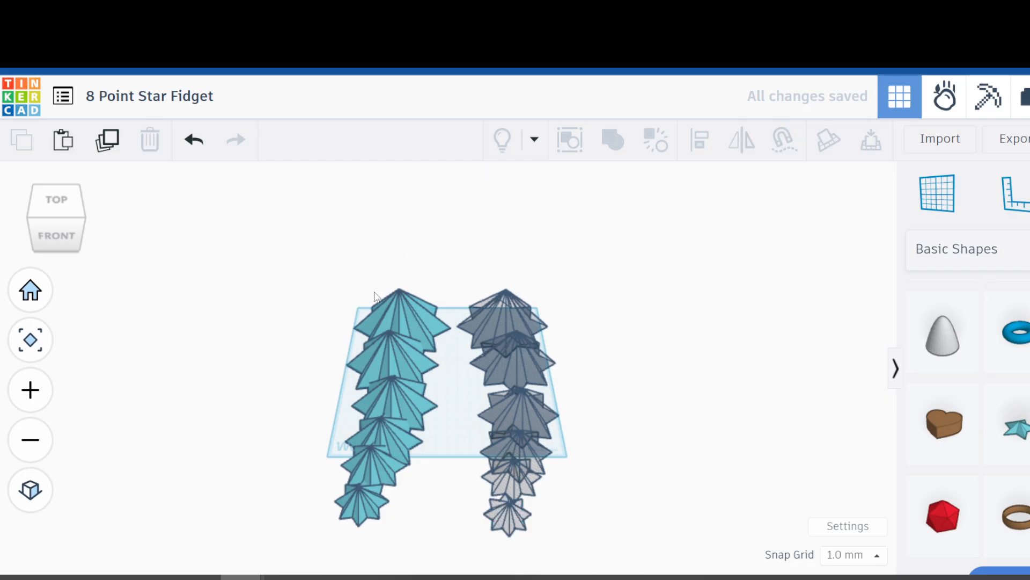
left_click(435, 311)
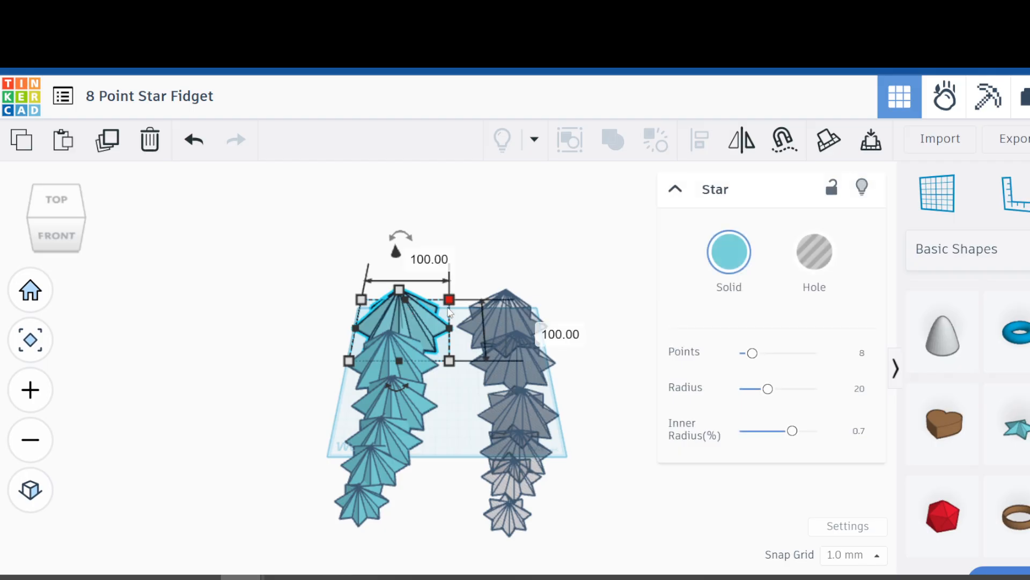
left_click(515, 310, "shift")
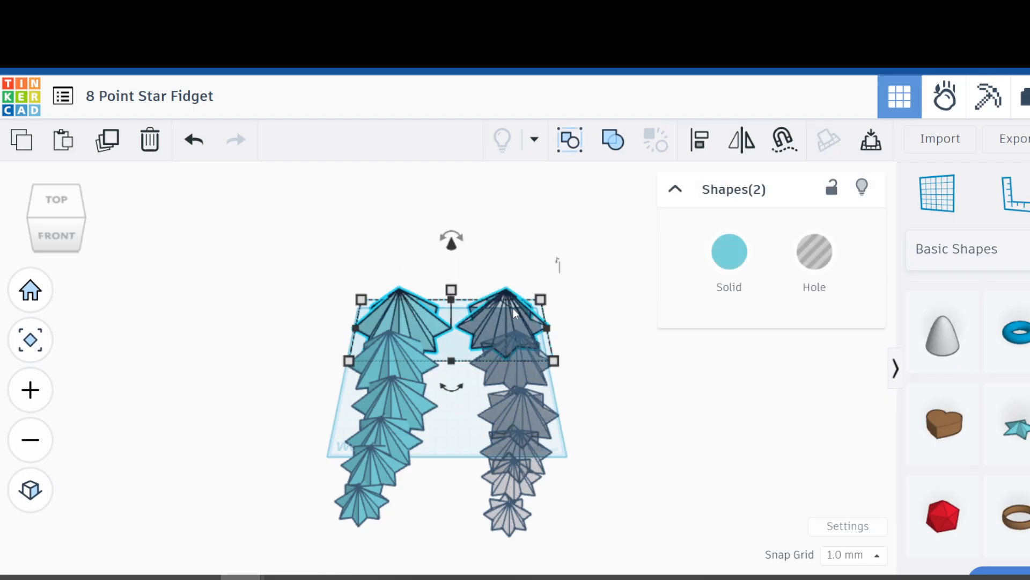
left_click(556, 252)
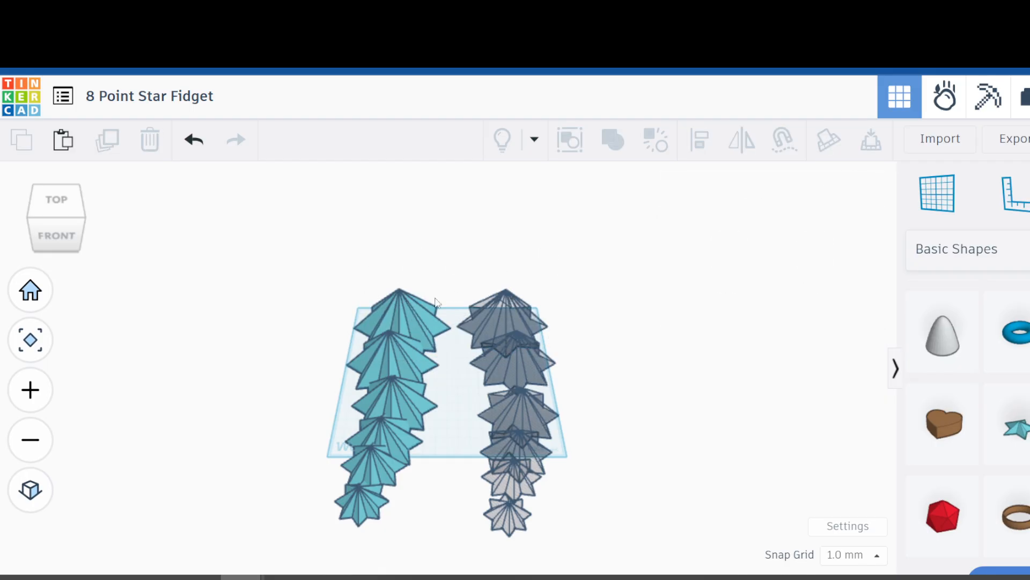
left_click_drag(355, 250, 552, 318)
left_click(442, 282)
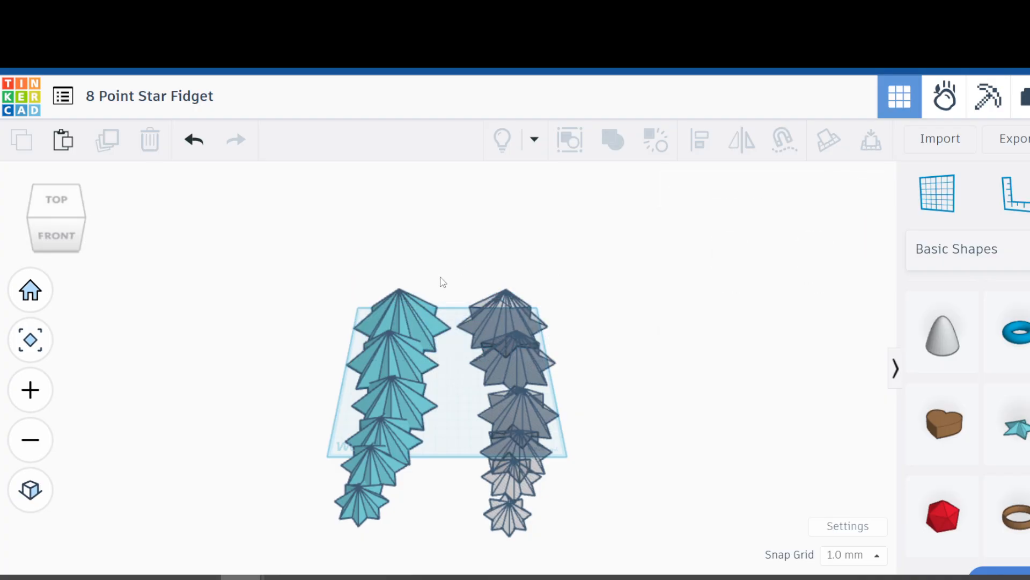
- Align the first-row solid and hole stars to their common centre along the width and depth, and combine them with a Union group
left_click(413, 314)
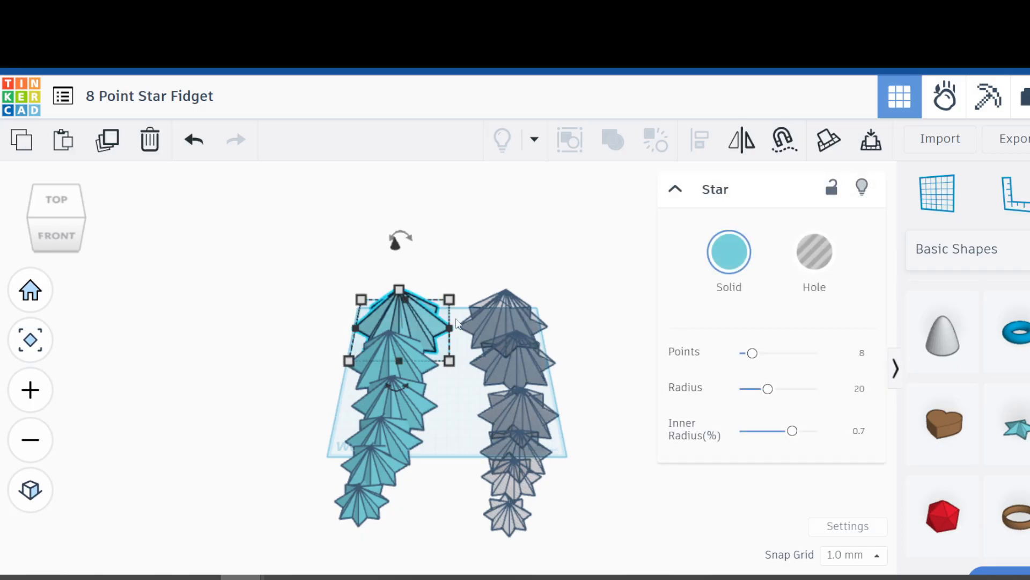
left_click(507, 300, "shift")
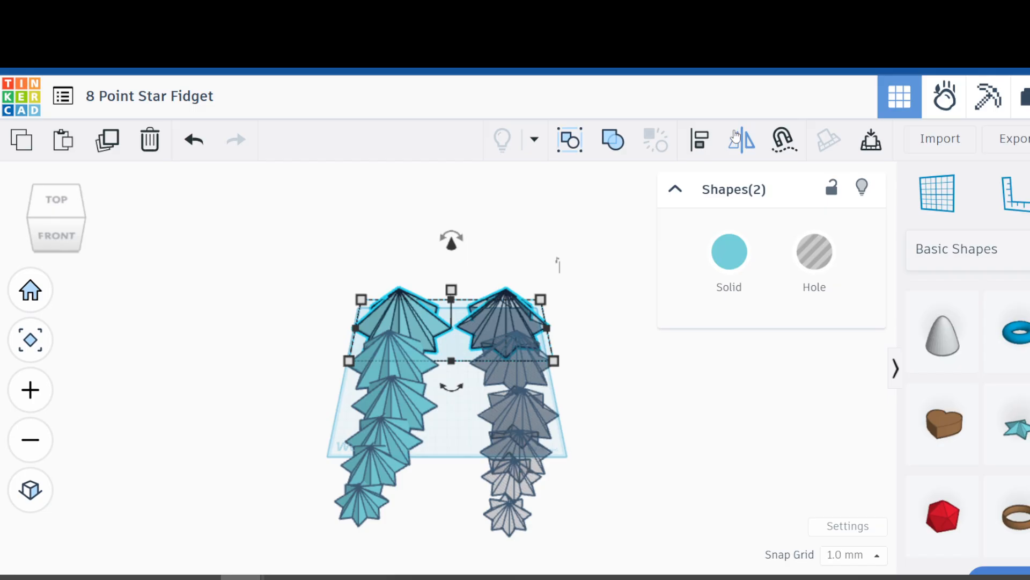
left_click(701, 142)
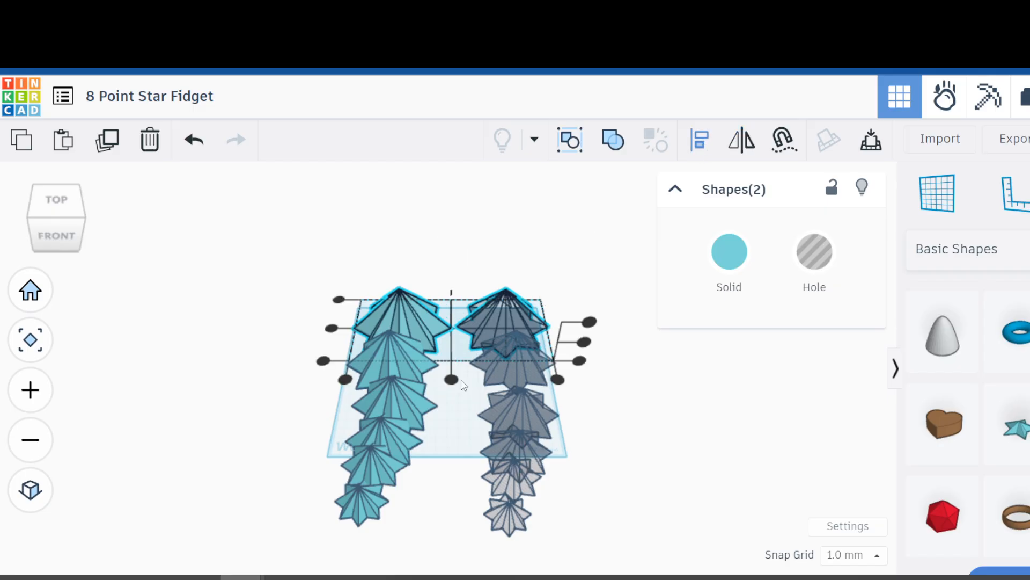
left_click(451, 379)
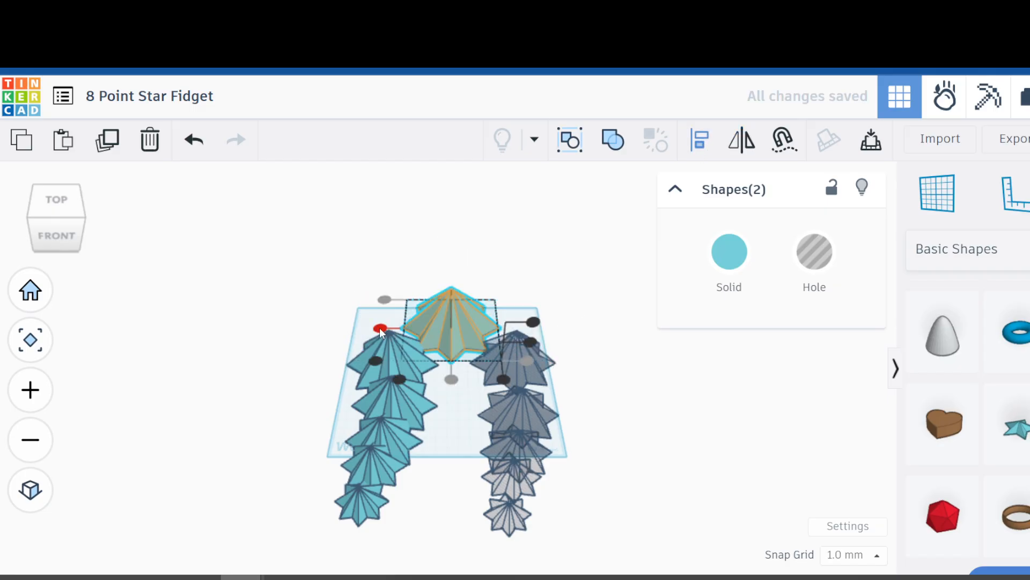
left_click(380, 329)
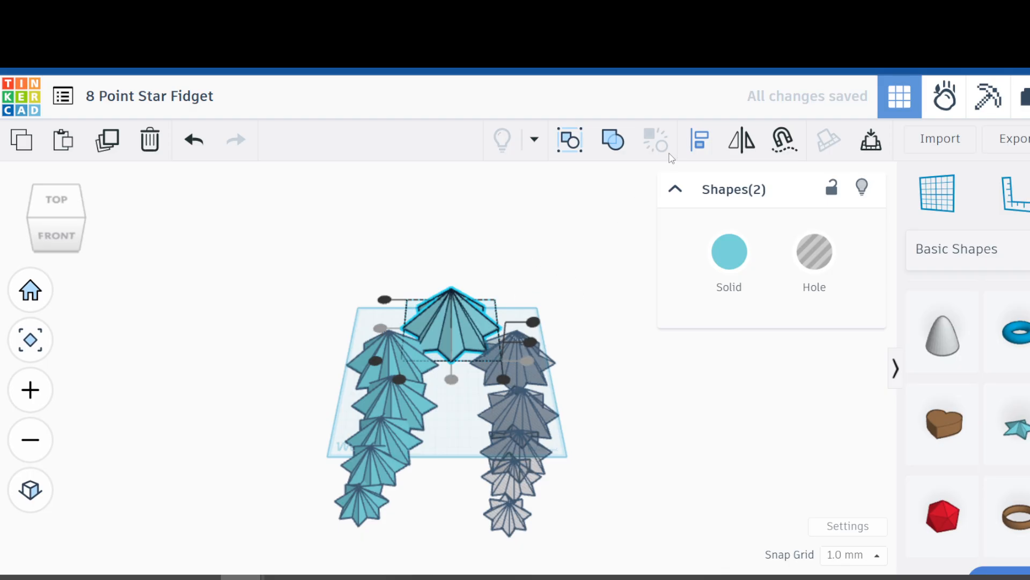
left_click(612, 140)
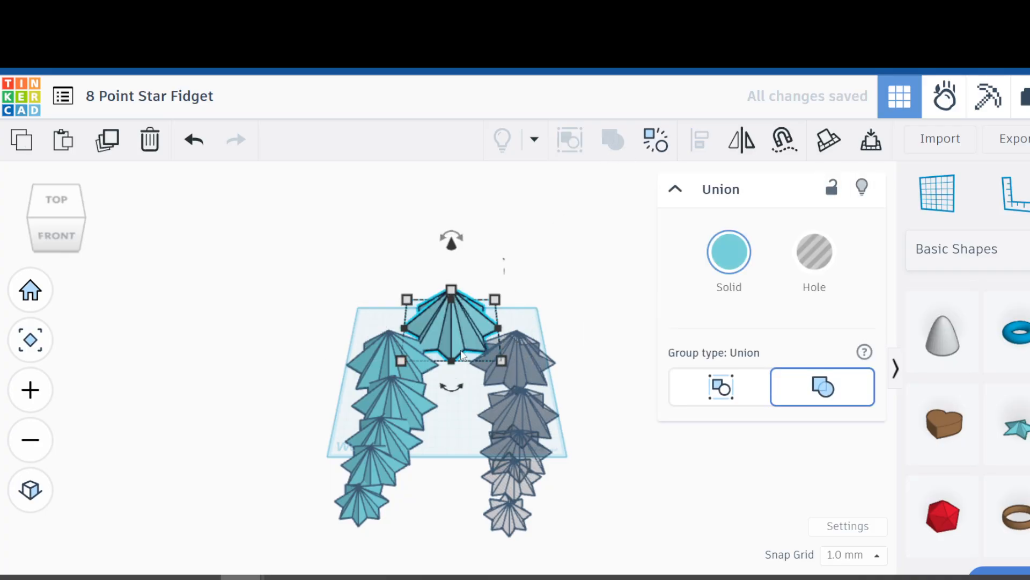
- Centre the second-row solid and hole stars on each other in width and depth, and group them as a Union
left_click(378, 366)
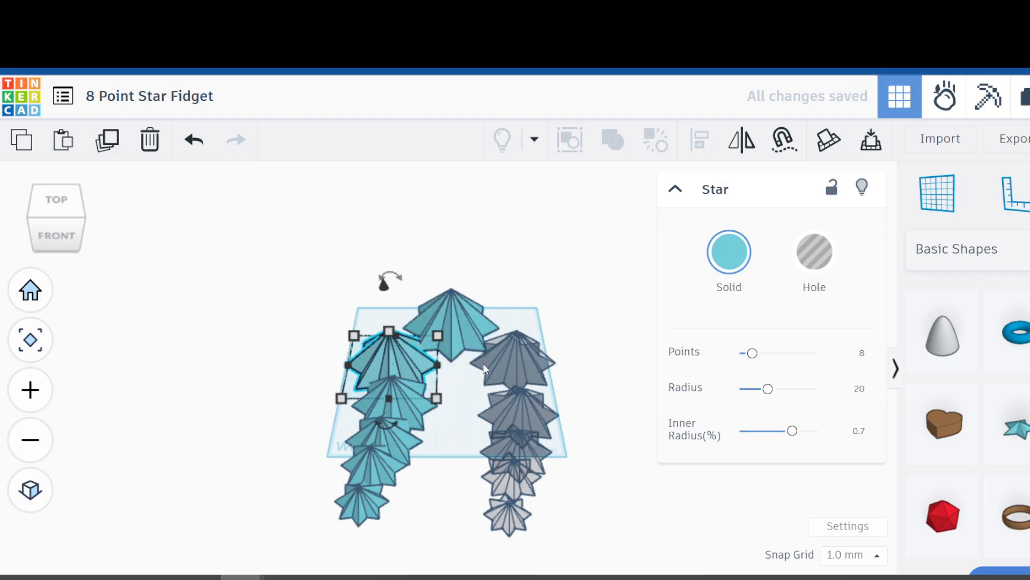
left_click(514, 358, "shift")
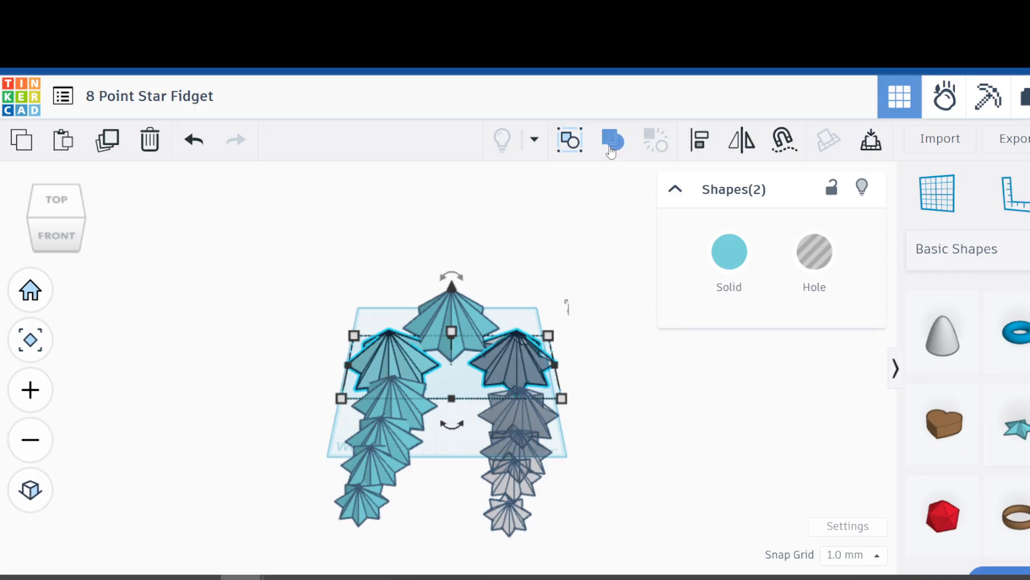
left_click(700, 151)
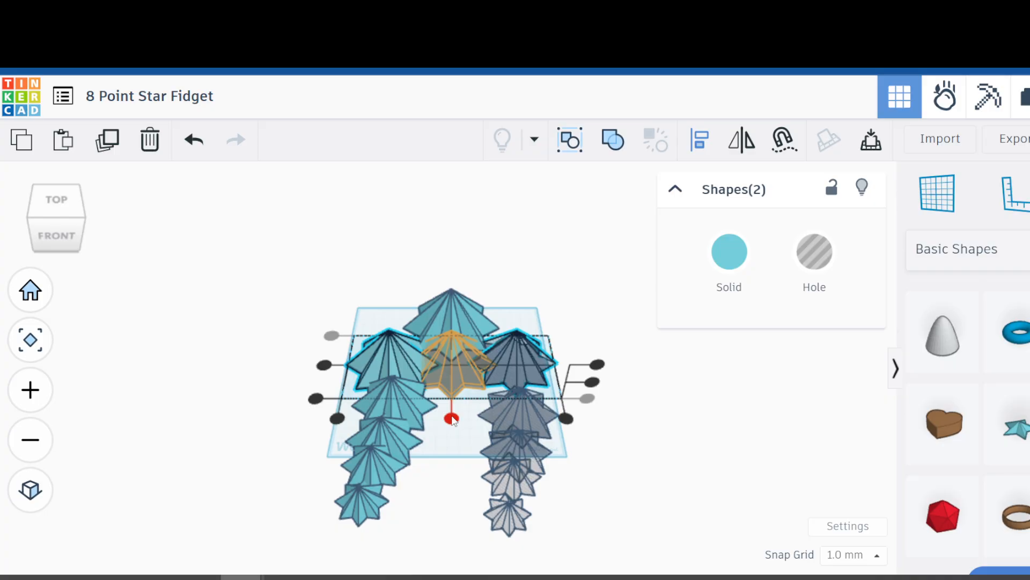
left_click(451, 417)
left_click(383, 365)
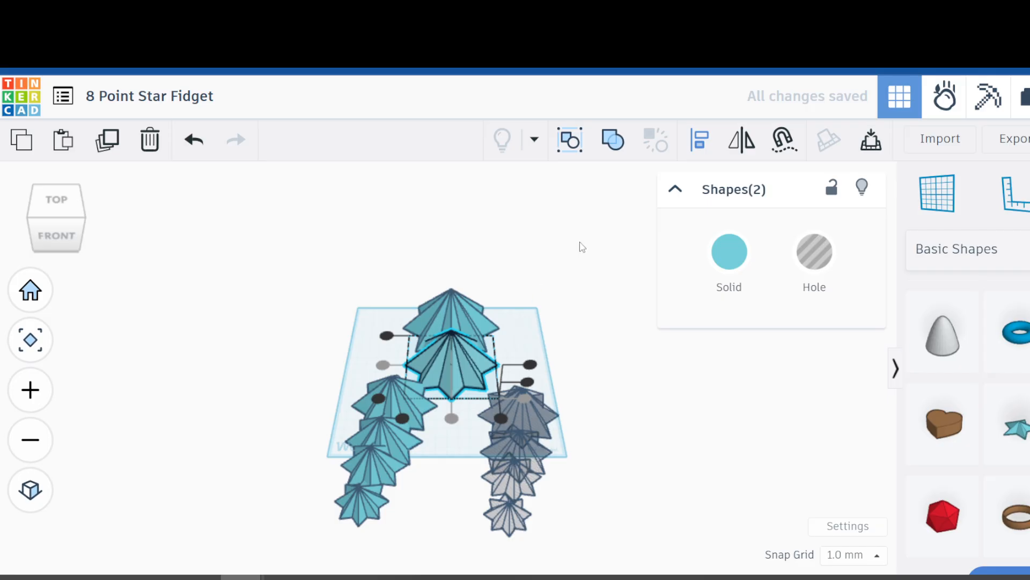
left_click(616, 144)
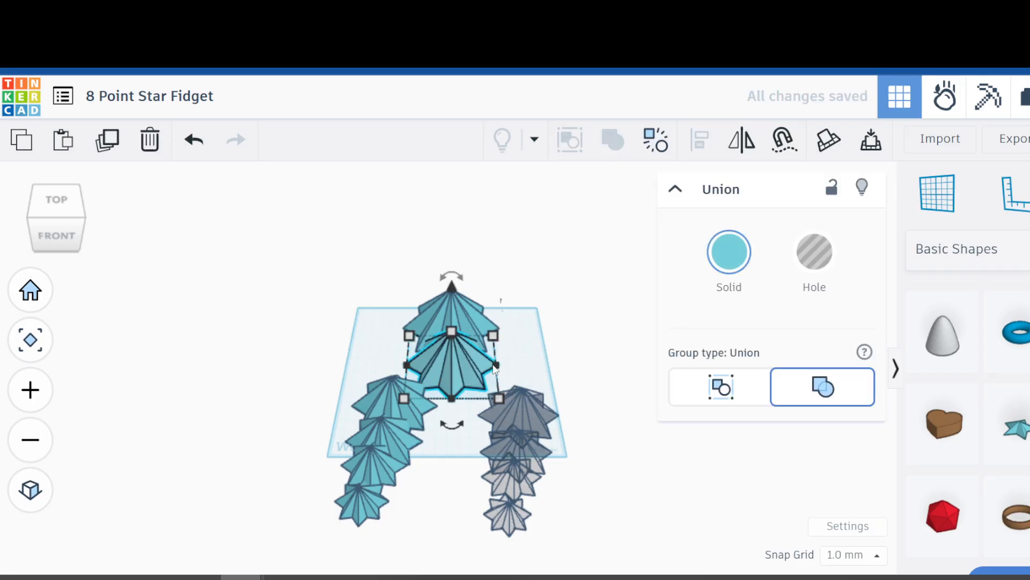
- Centre the third-row solid and hole stars on each other in width and depth, and group them as a Union
left_click(387, 398)
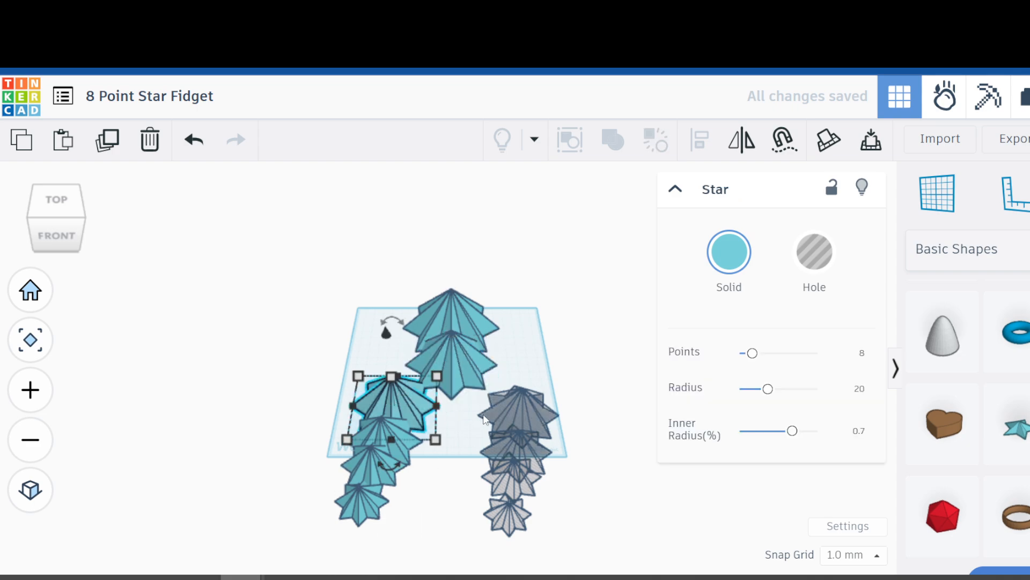
left_click(520, 409, "shift")
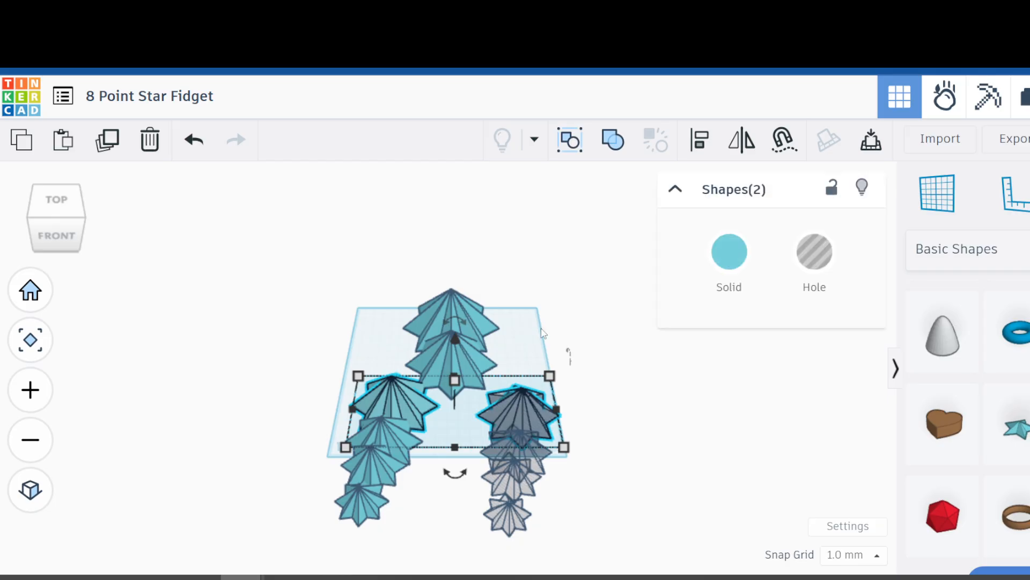
key("l")
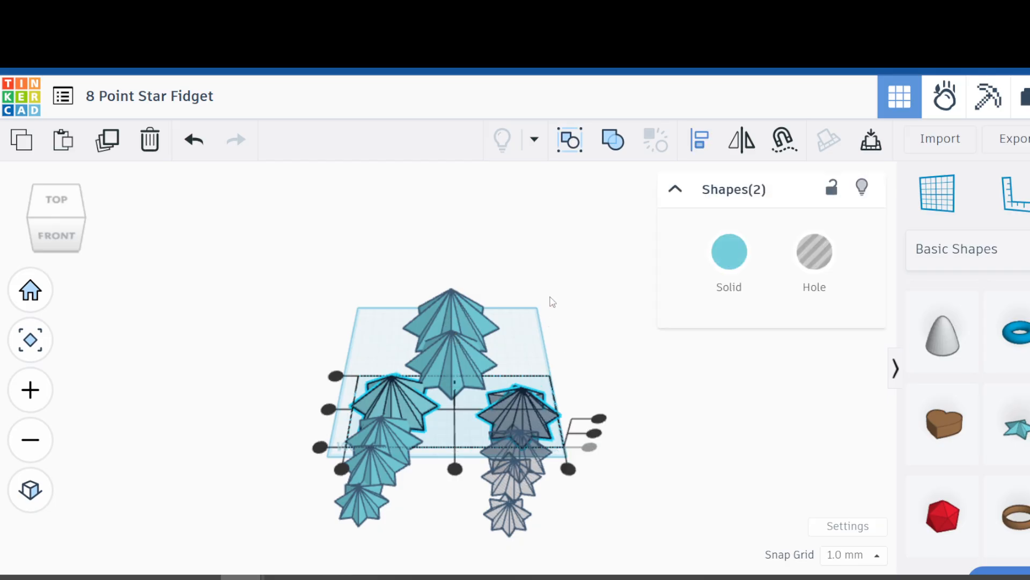
left_click(455, 469)
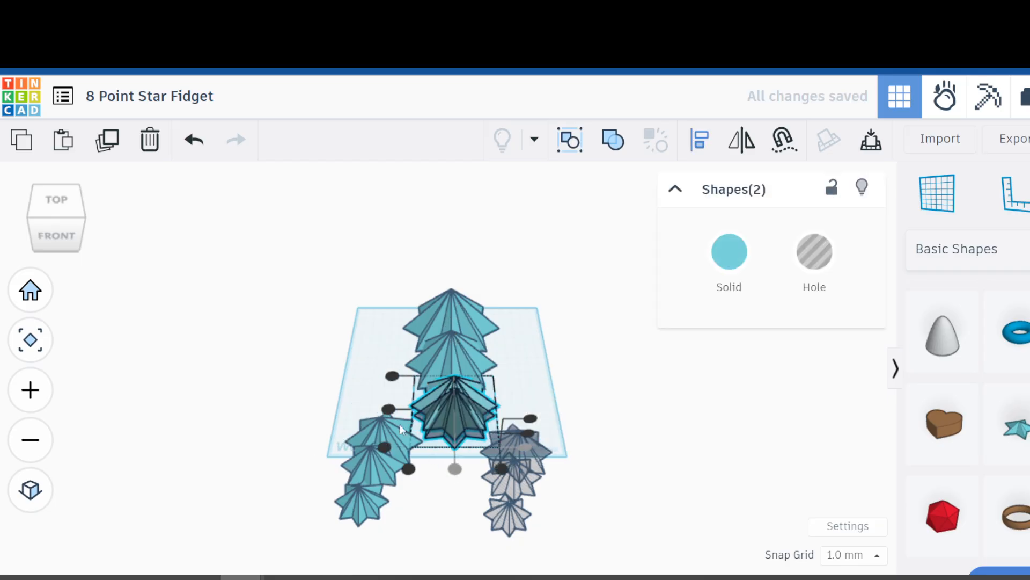
left_click(388, 409)
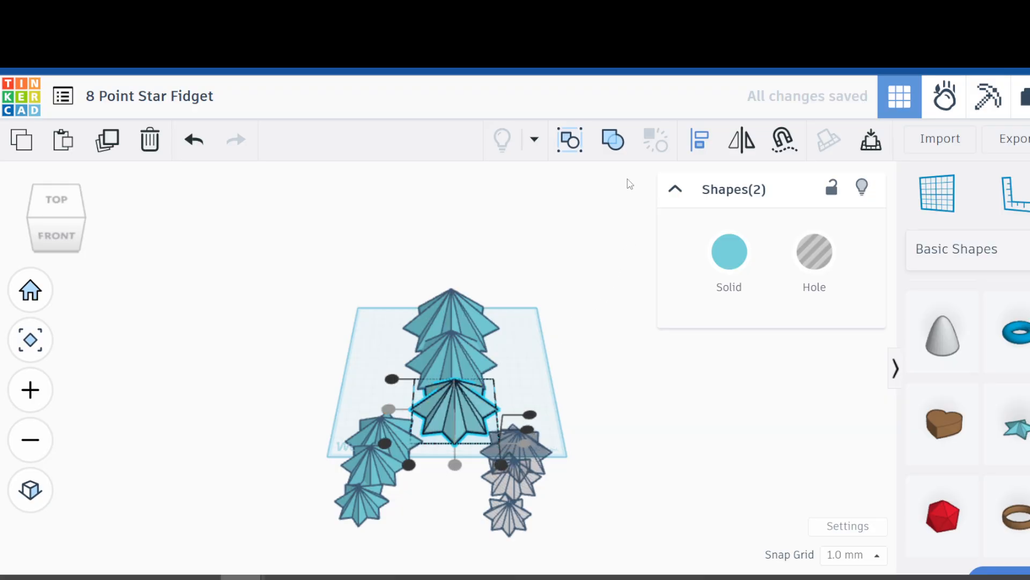
left_click(613, 141)
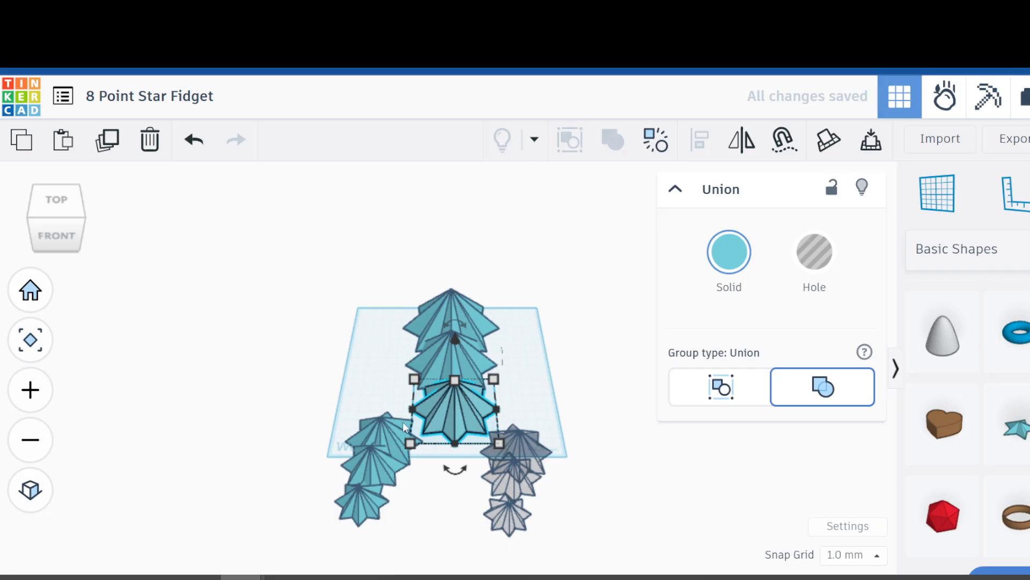
- Centre the fourth-row solid and hole stars on each other in width and depth, and group them as a Union
left_click(394, 432)
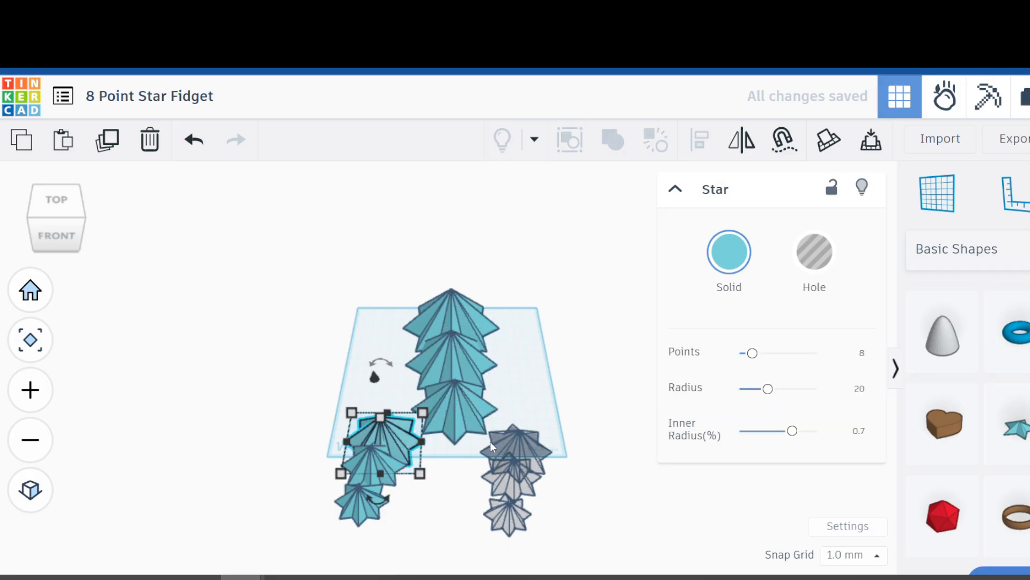
left_click(527, 442, "shift")
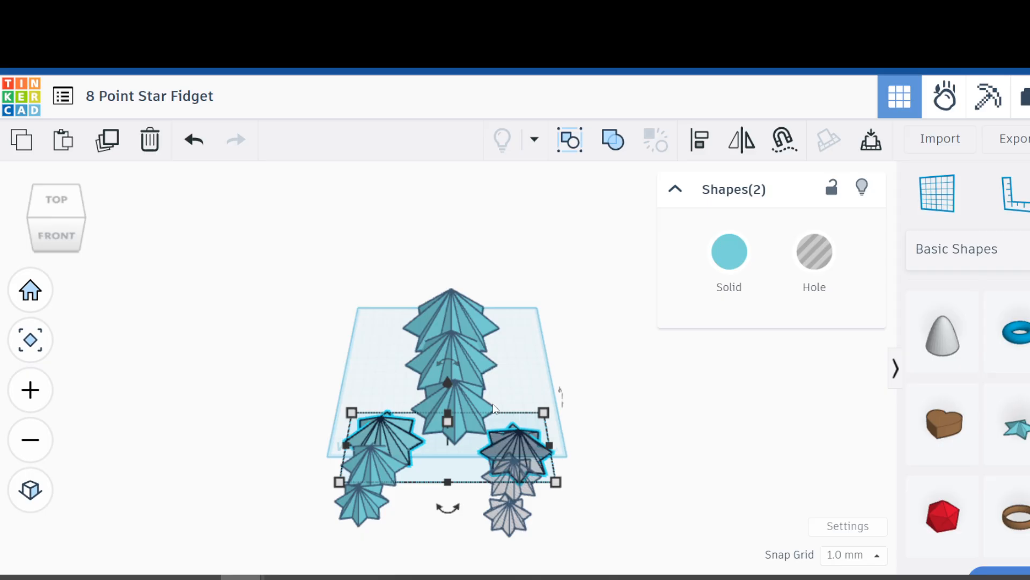
key("l")
left_click(448, 504)
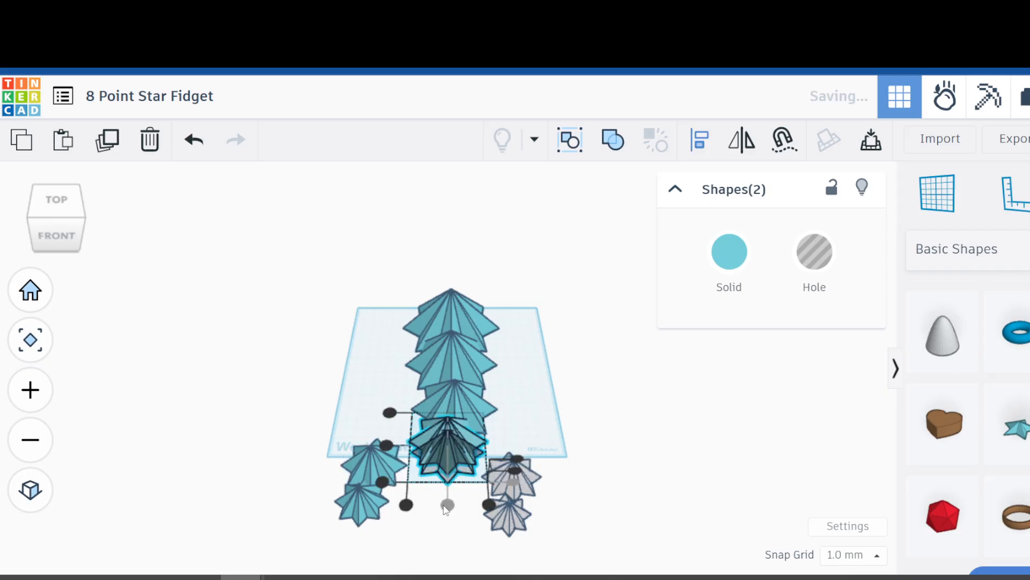
left_click(388, 447)
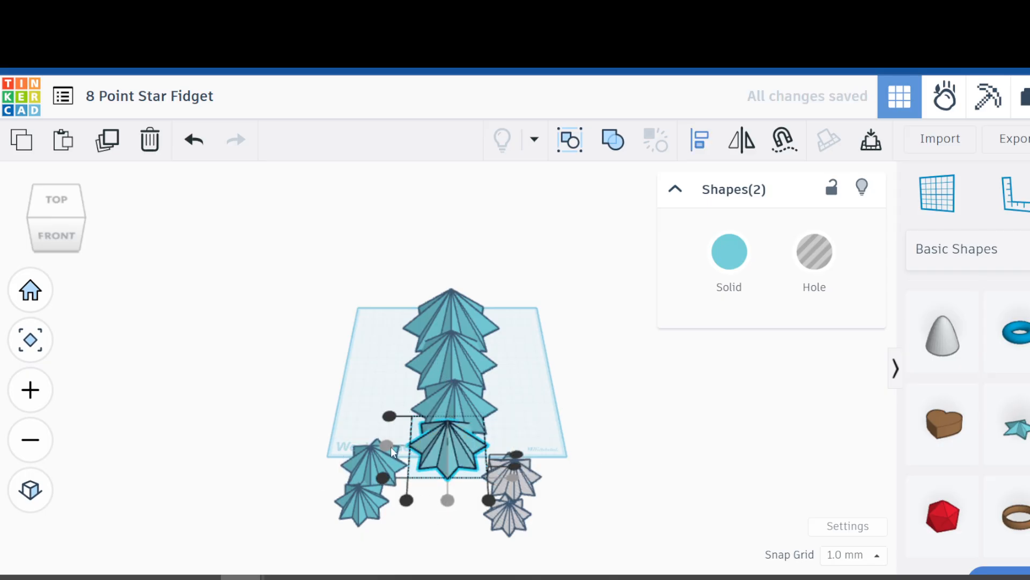
left_click(620, 145)
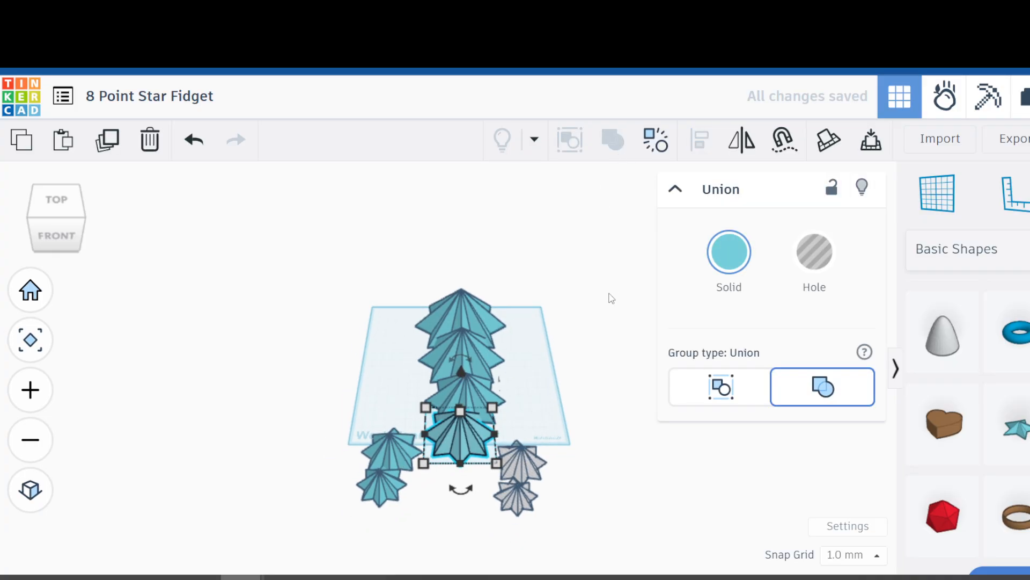
- Move the sixth-row star pair forward clear of the fifth row, and centre and Union-group the fifth-row solid and hole stars
left_click_drag(344, 530, 542, 532)
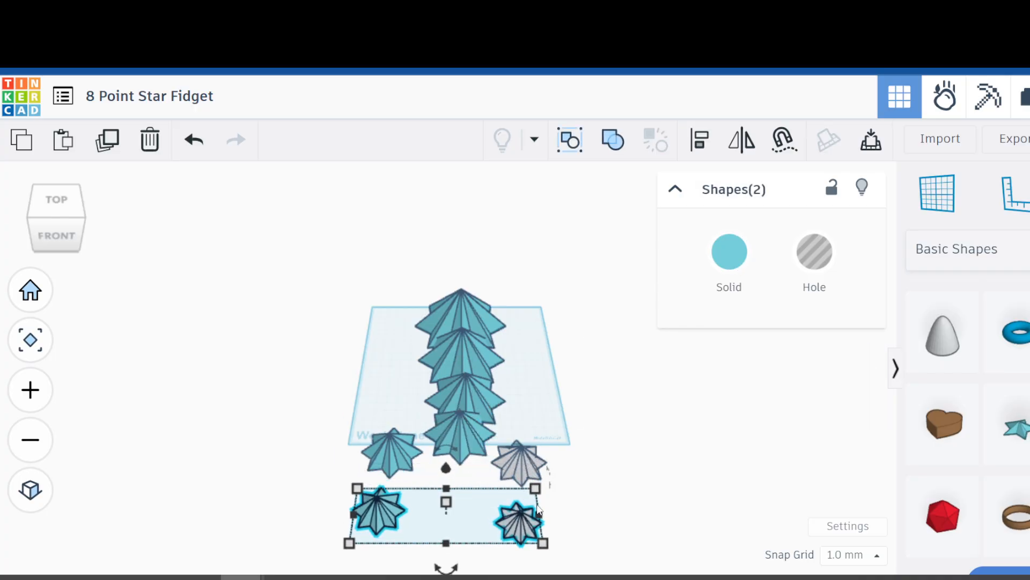
left_click(387, 450)
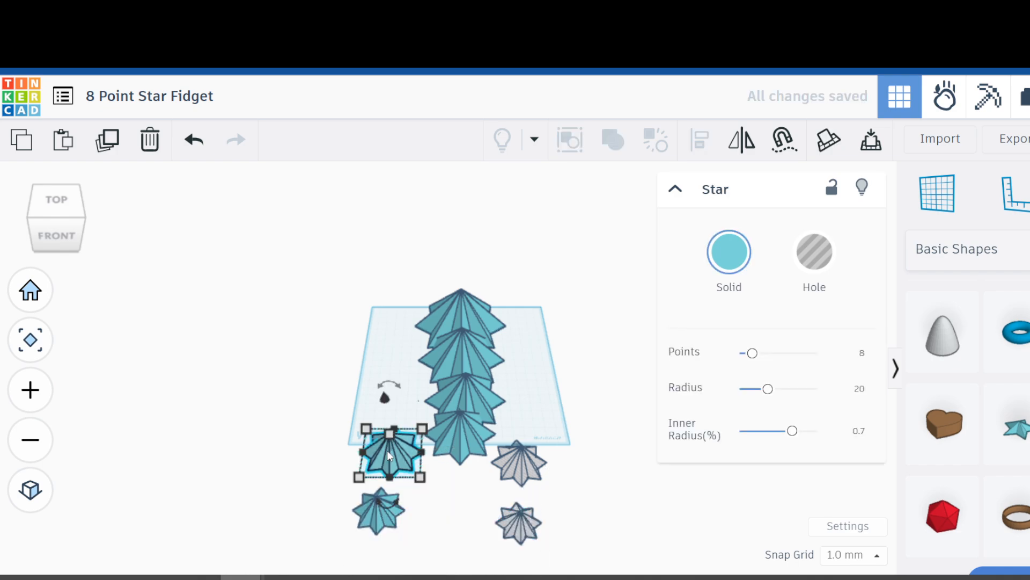
left_click(525, 465, "shift")
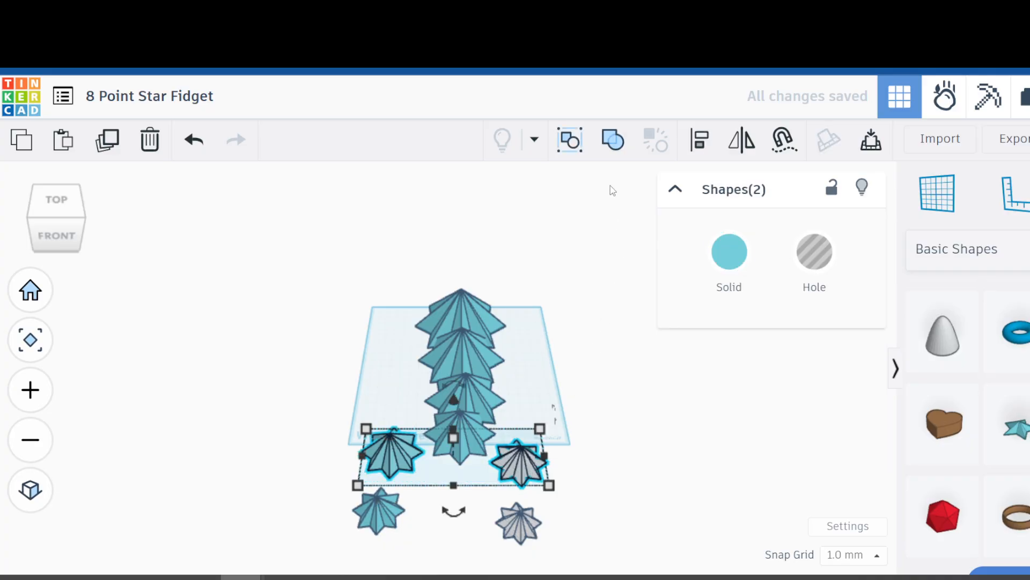
key("l")
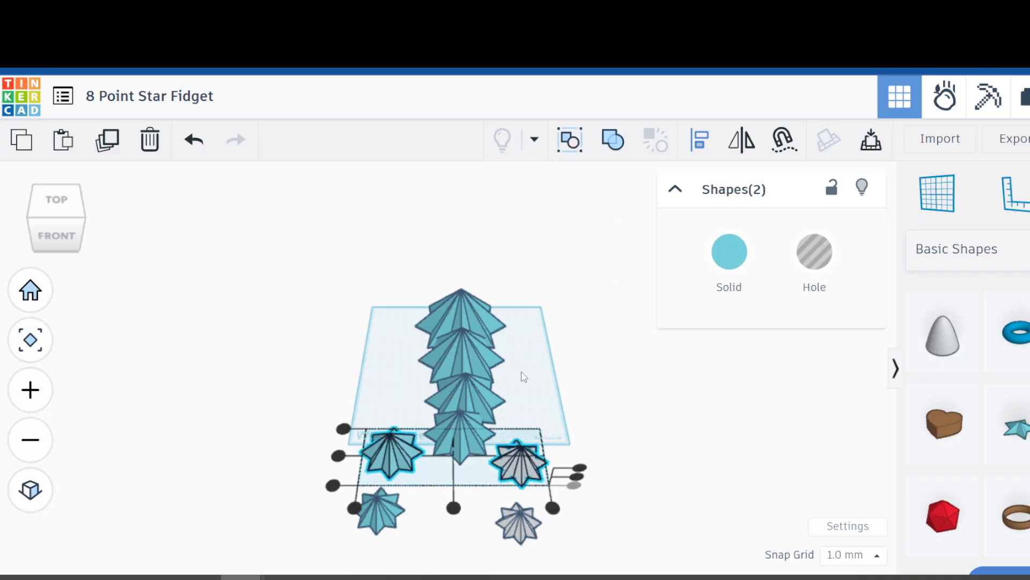
left_click(453, 507)
left_click(407, 460)
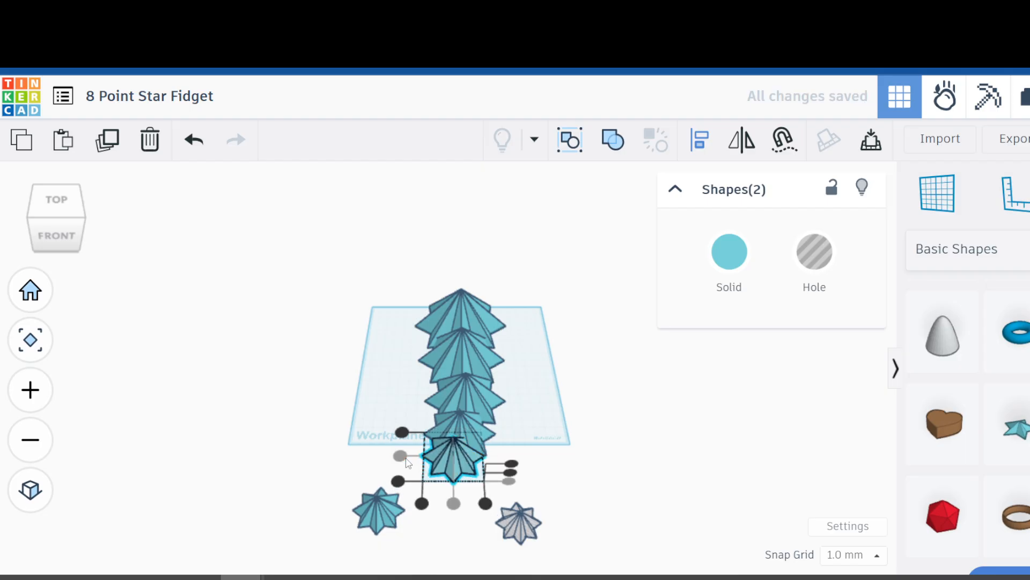
left_click(615, 144)
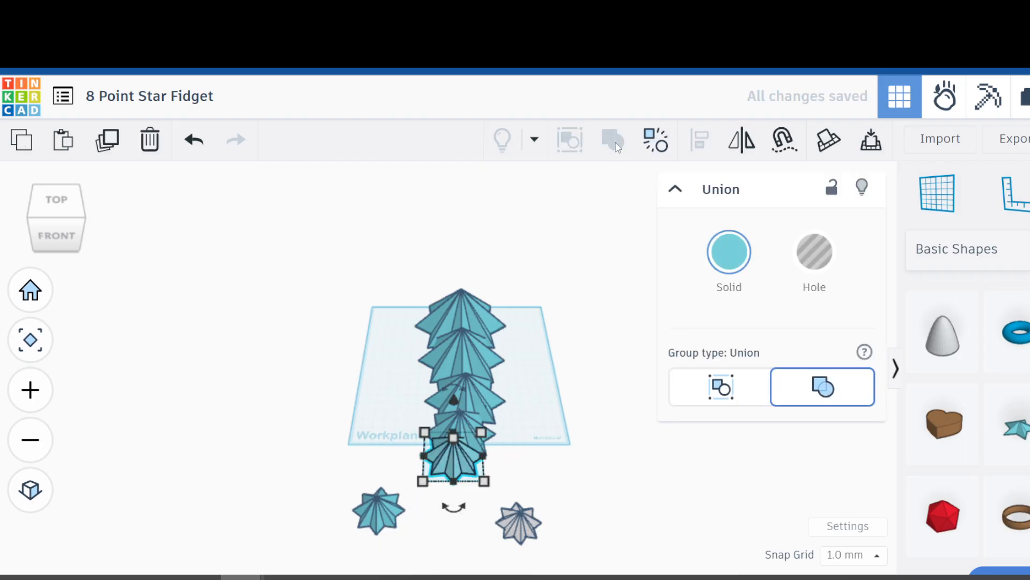
- Centre the sixth-row solid and hole stars on each other in width and depth, and group them as a Union
left_click(382, 506)
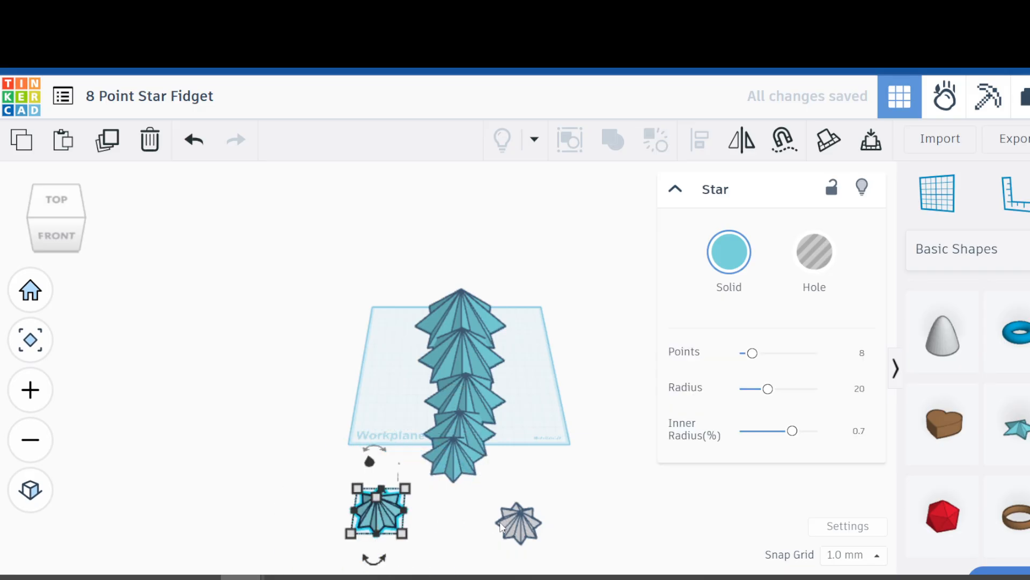
left_click(515, 523, "shift")
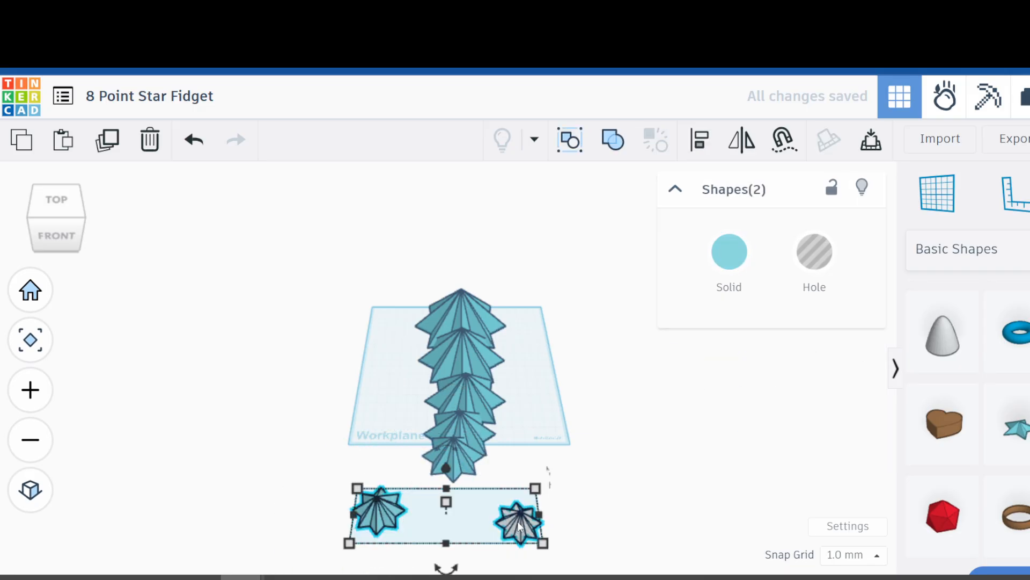
key("l")
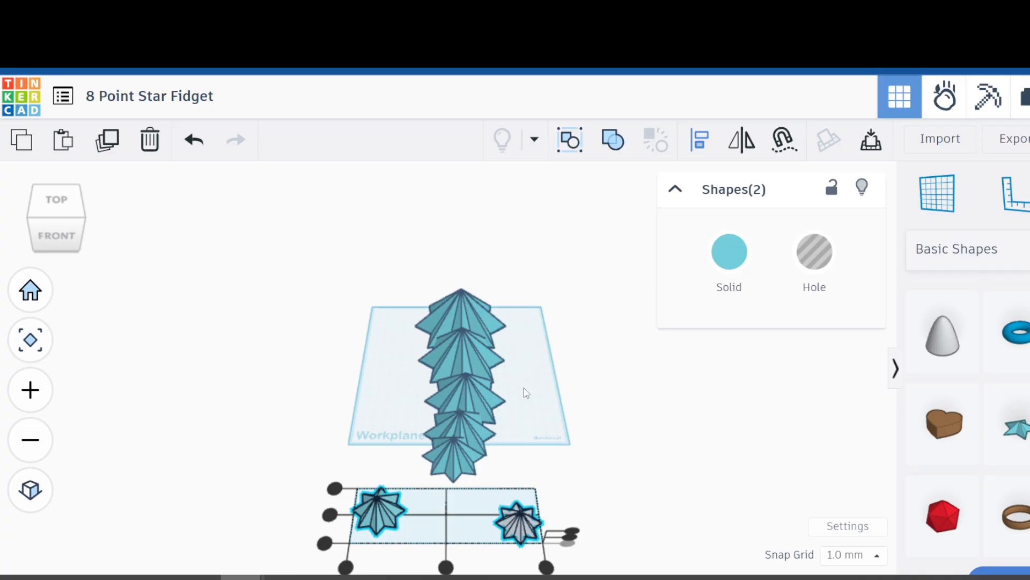
left_click(446, 568)
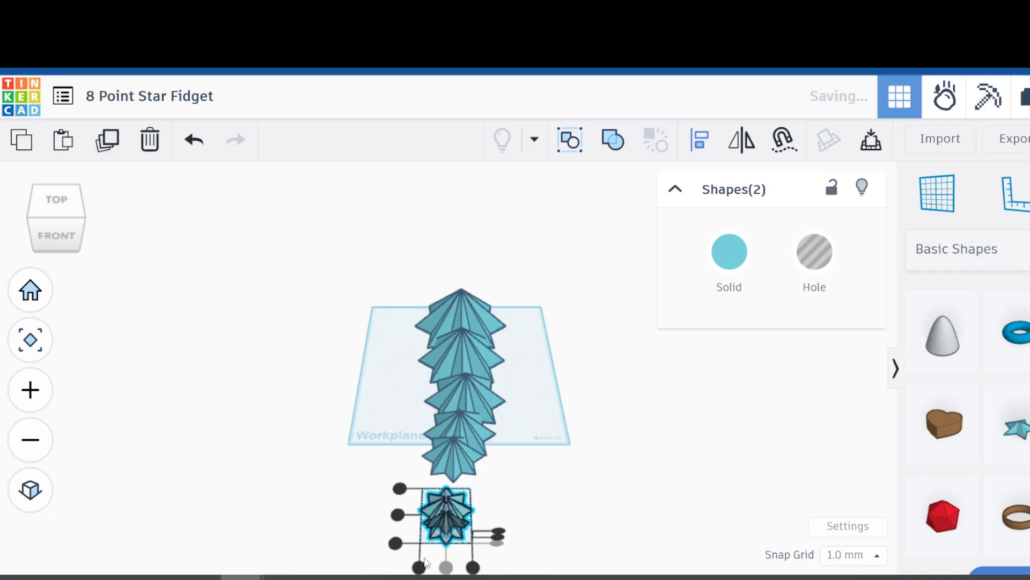
left_click(398, 515)
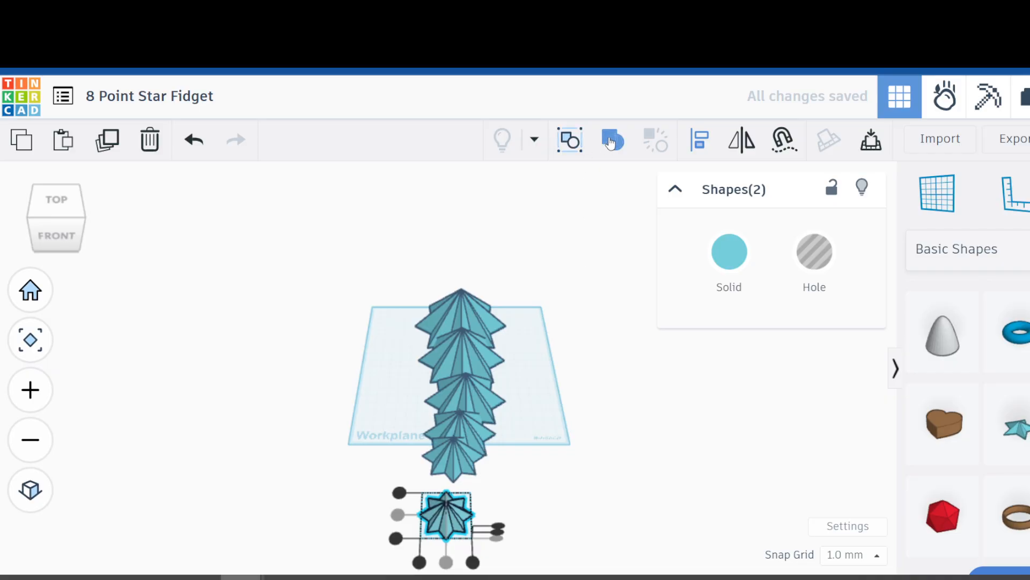
left_click(613, 140)
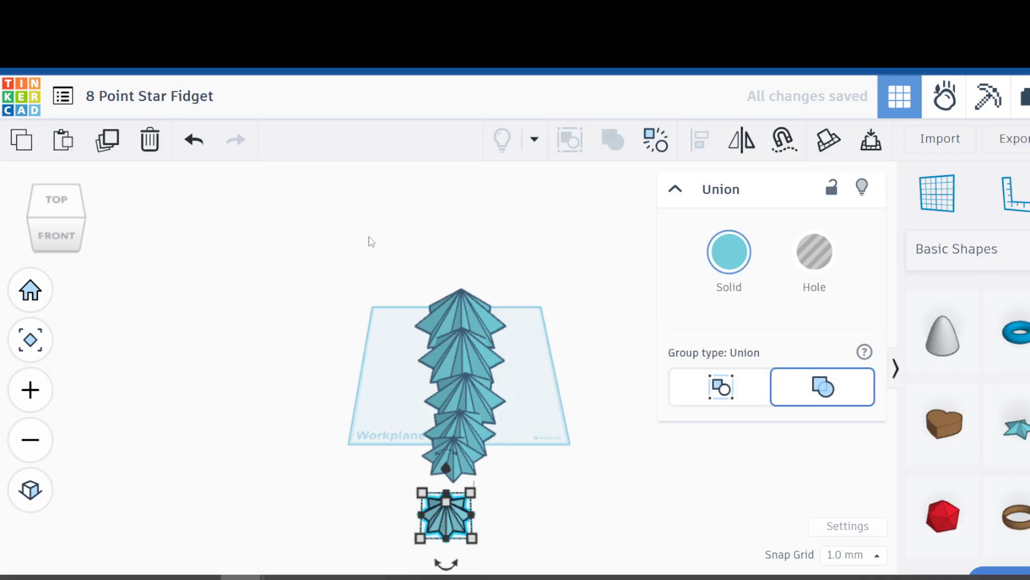
- Centre all six hollow stars on one another in width and depth, and group them as a Union
left_click_drag(376, 243, 546, 540)
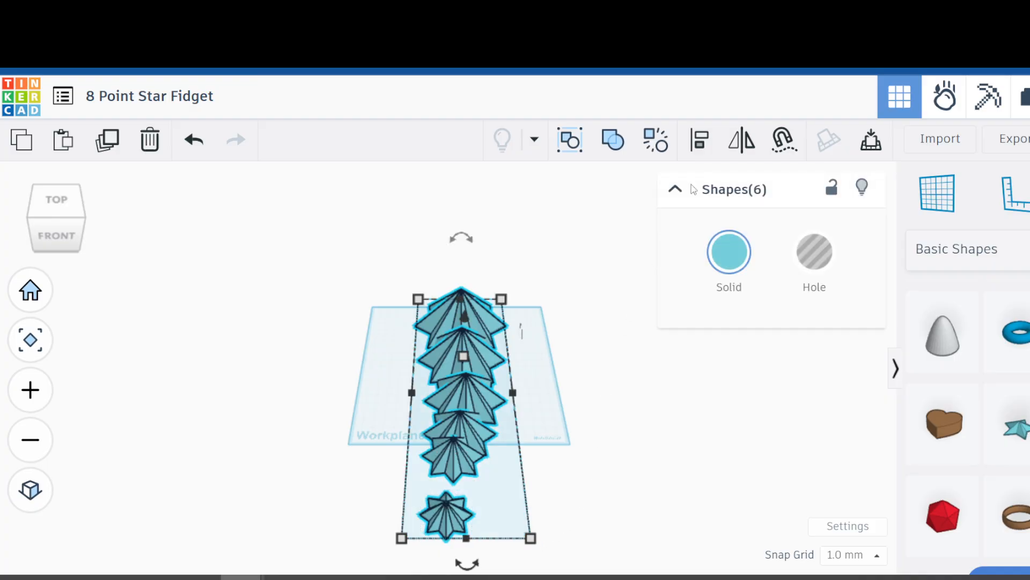
left_click(701, 144)
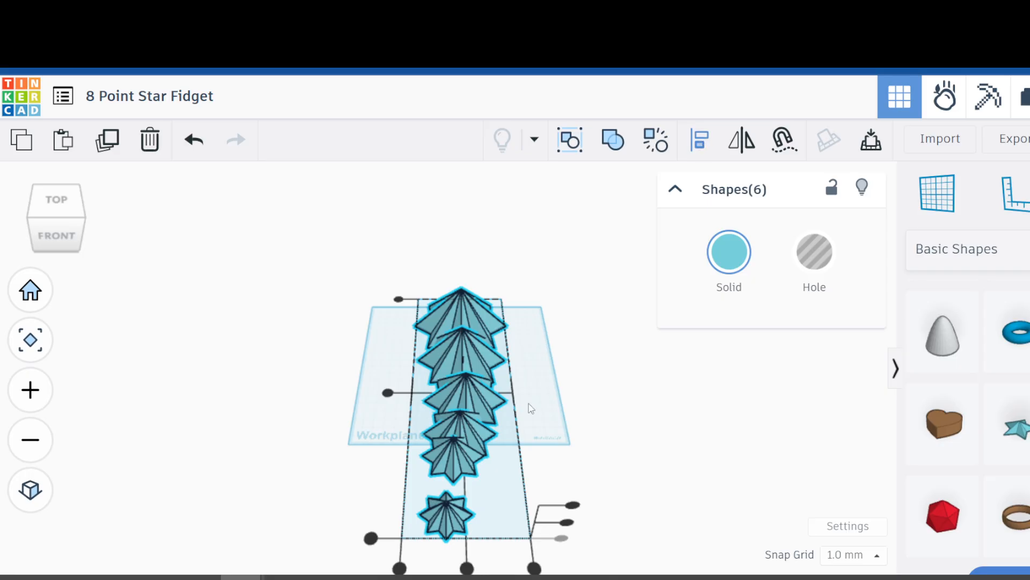
left_click(467, 568)
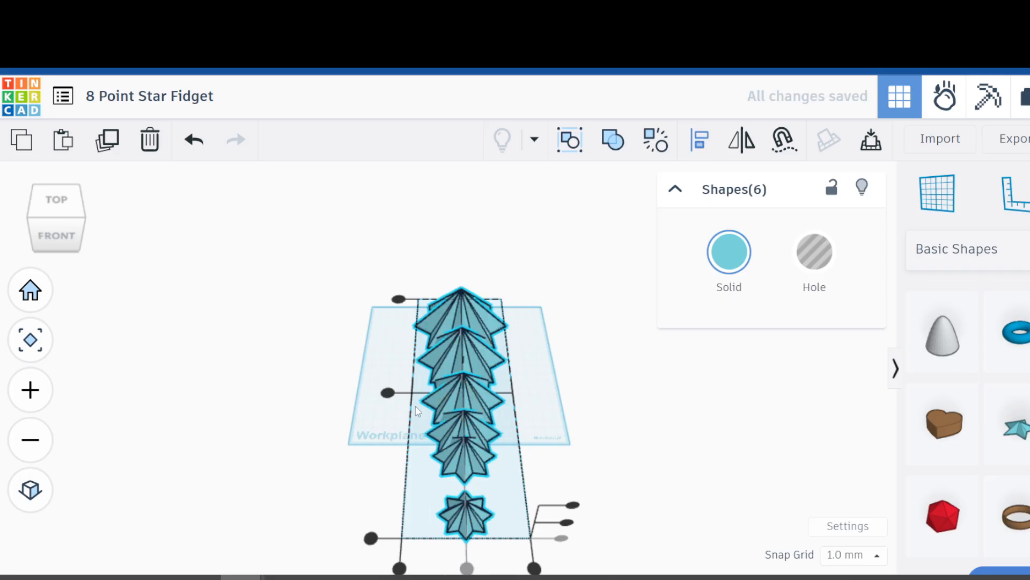
left_click(387, 394)
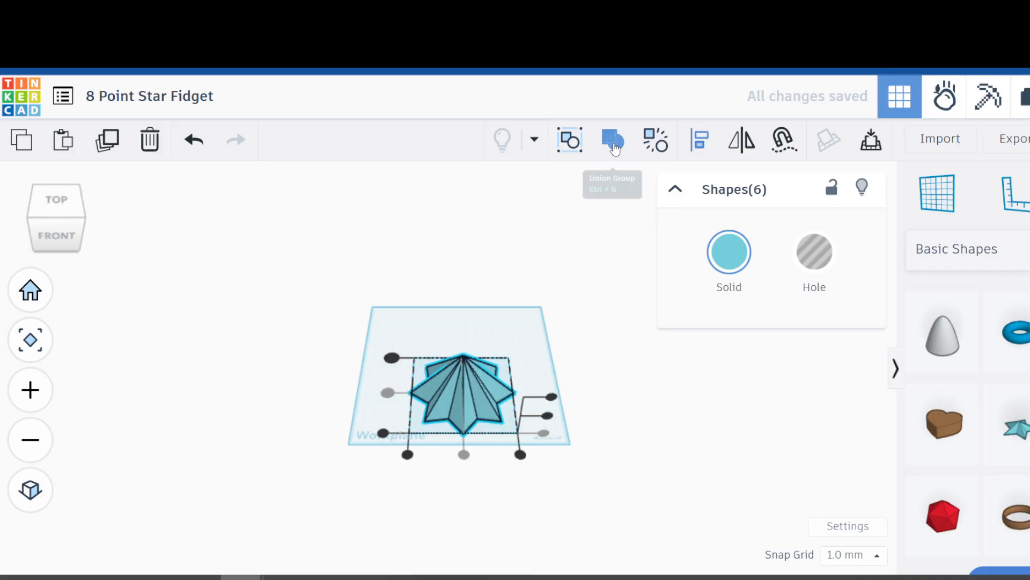
left_click(614, 141)
- Move the nested star group 5 mm sideways and 51 mm back on the workplane
left_click_drag(463, 413, 455, 376)
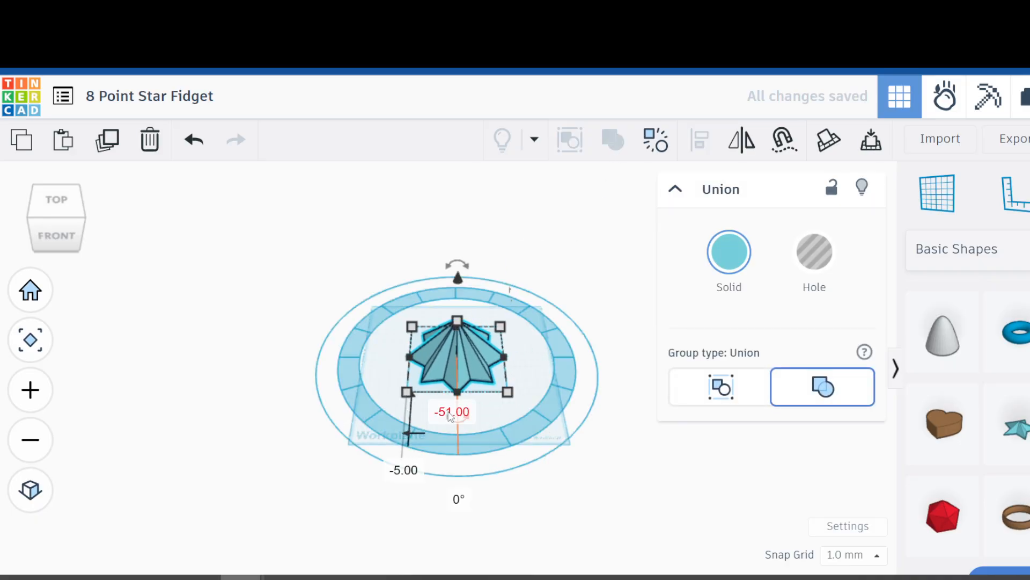
key("f")
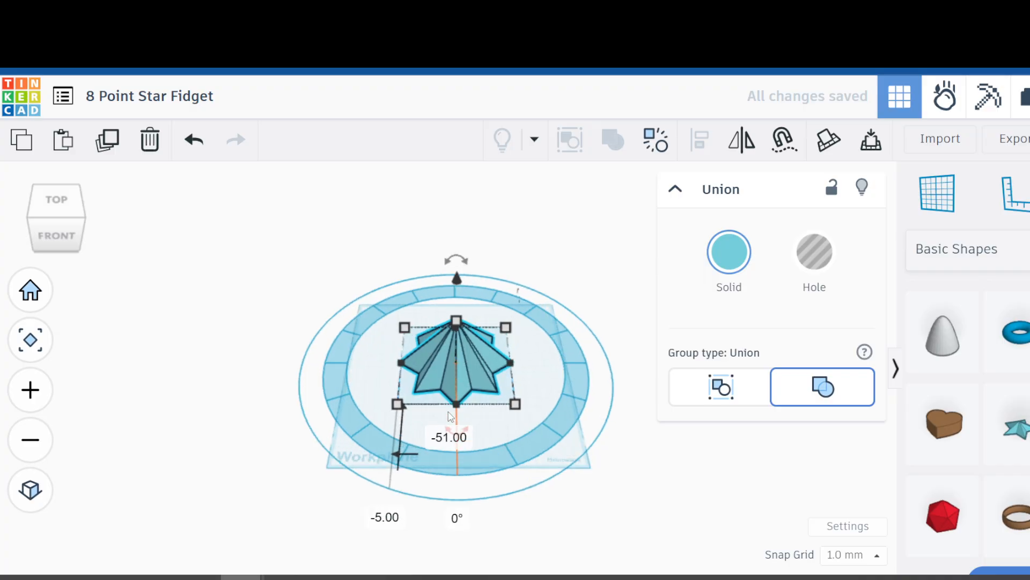
left_click(199, 315)
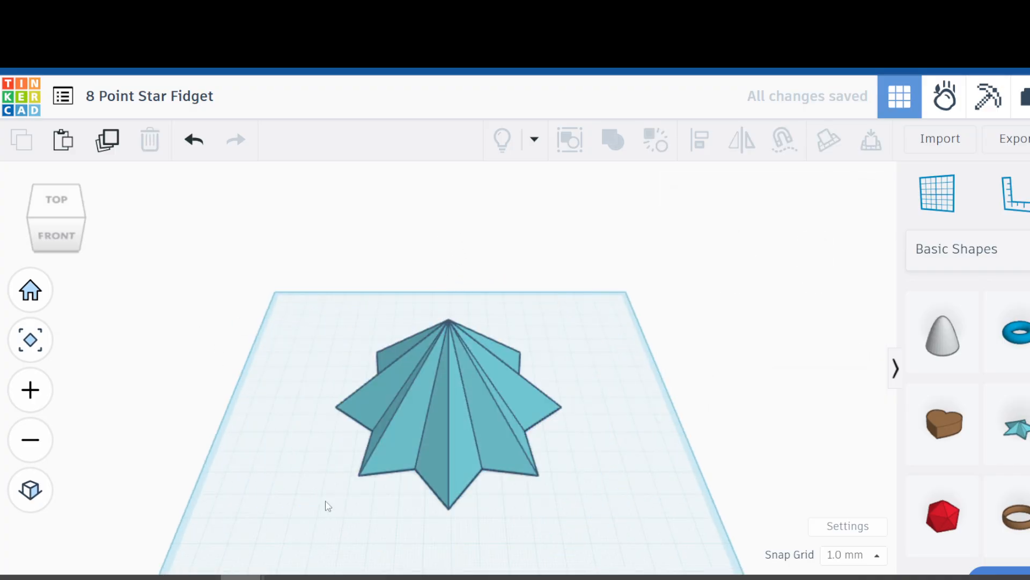
- Add a 40 mm high hole box covering the whole nested star and raise it 10 mm above the workplane
right_click_drag(326, 504, 334, 477)
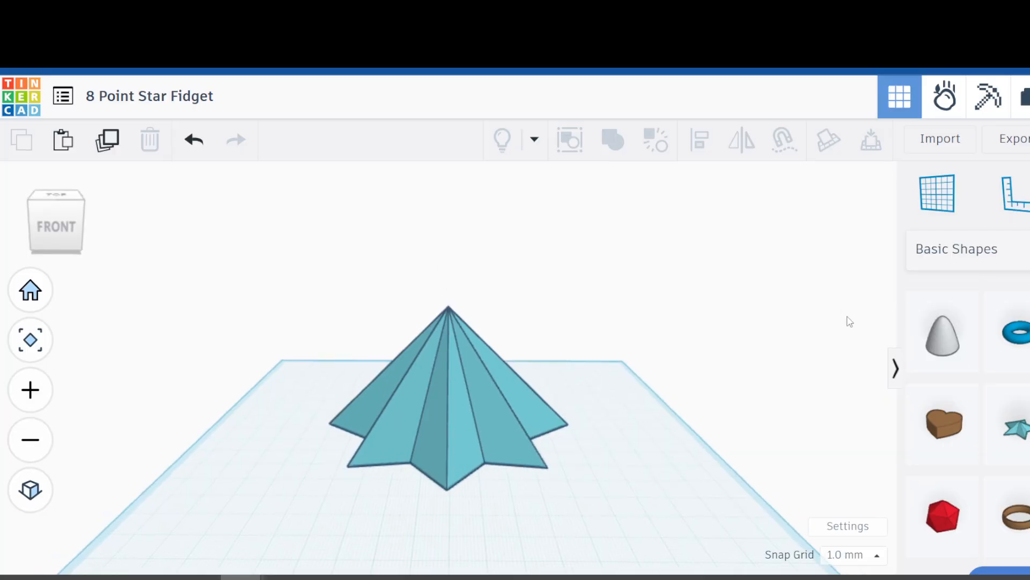
scroll(948, 451, "up", 5)
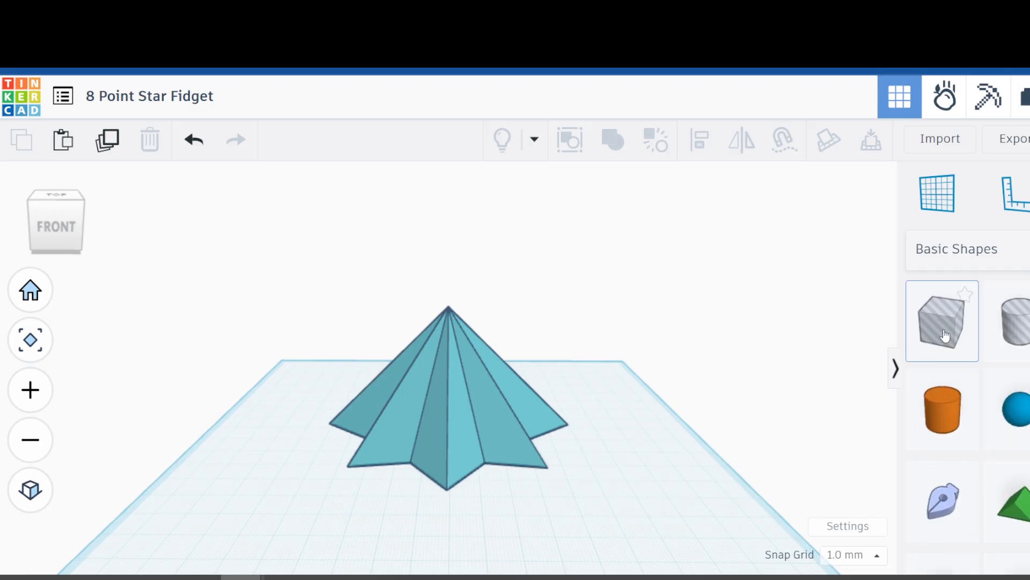
left_click_drag(946, 335, 666, 521)
left_click_drag(431, 379, 442, 336)
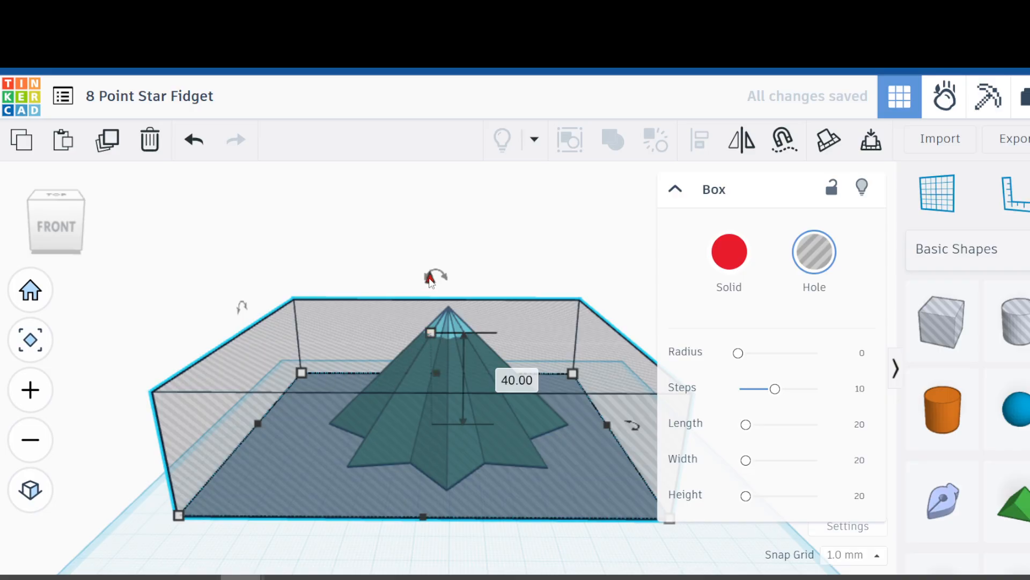
left_click_drag(431, 280, 431, 248)
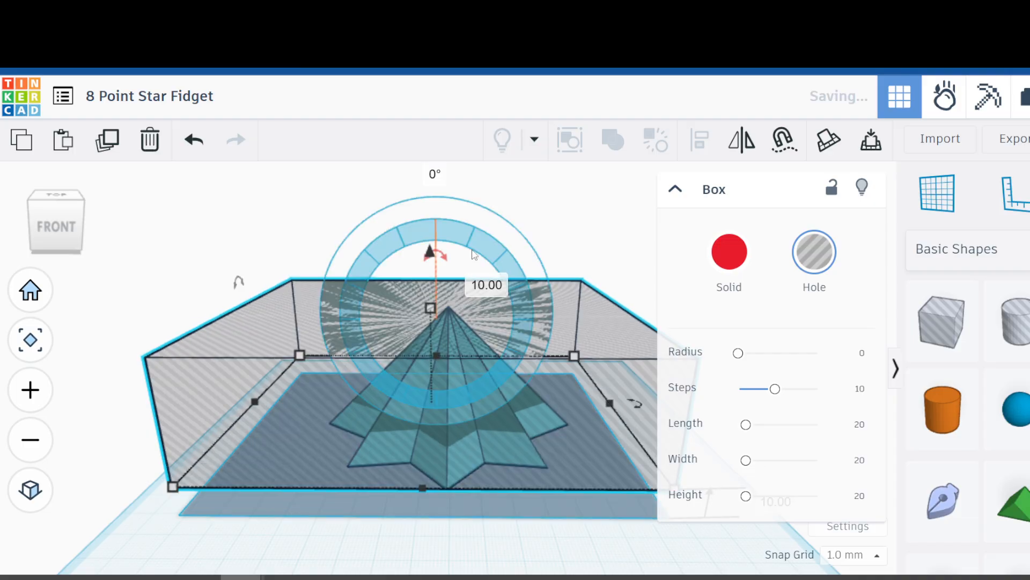
left_click(676, 190)
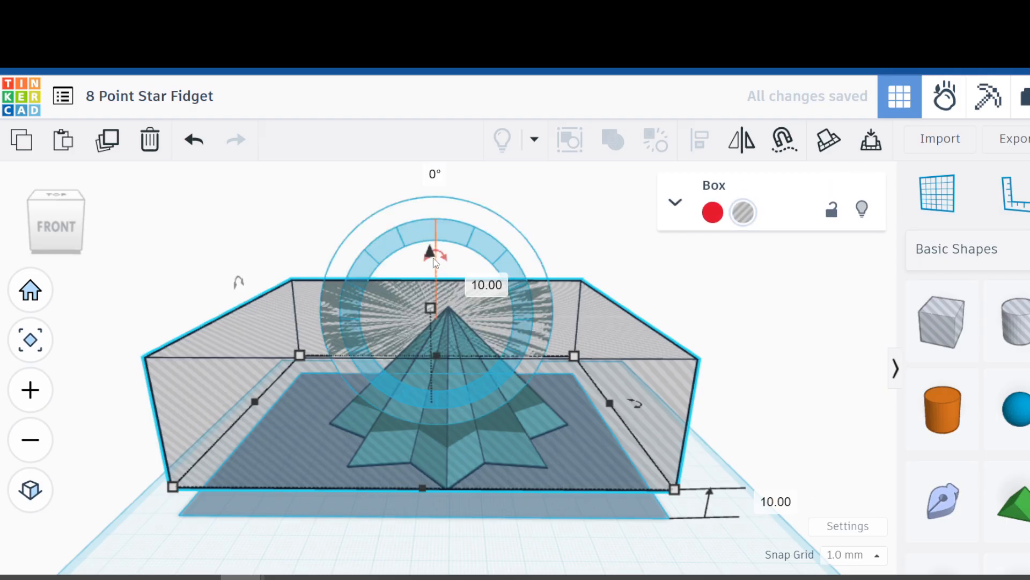
mouse_move(430, 252)
left_mouse_down()
mouse_move(431, 281)
mouse_move(430, 257)
left_mouse_up()
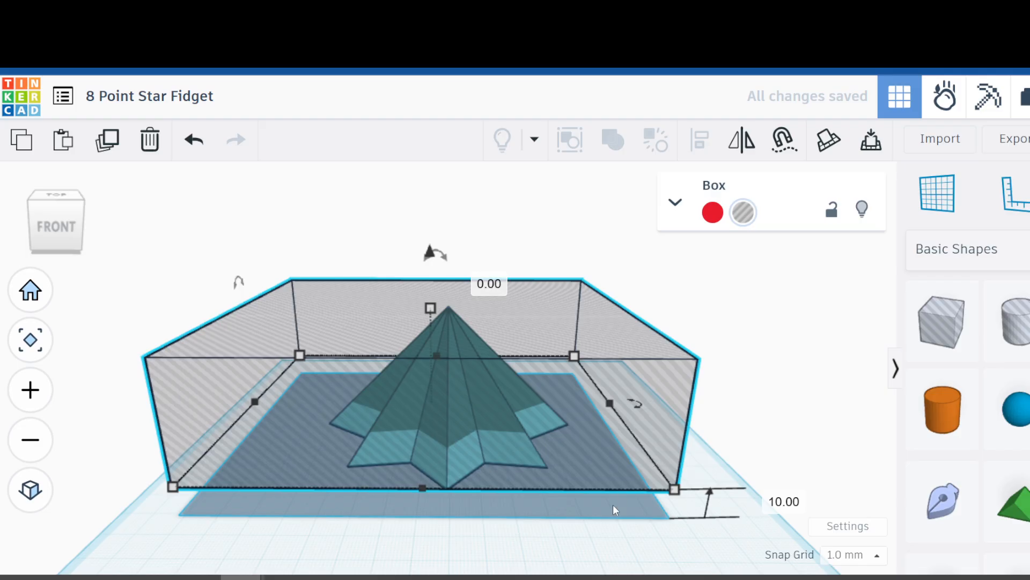
- Group the nested star and the hole box as a Union to cut away everything above 10 mm
right_click_drag(613, 505, 627, 503)
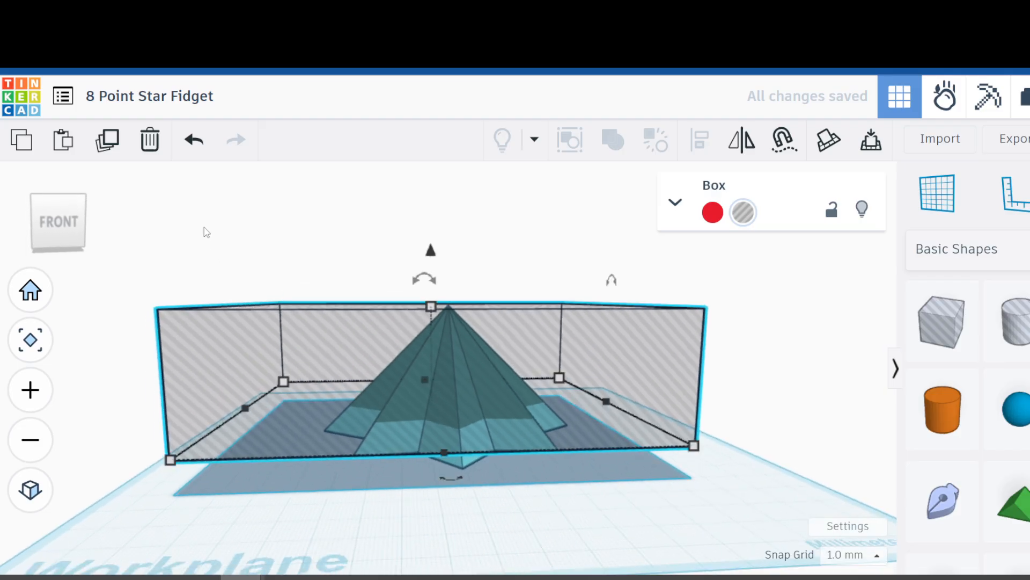
left_click_drag(204, 228, 724, 533)
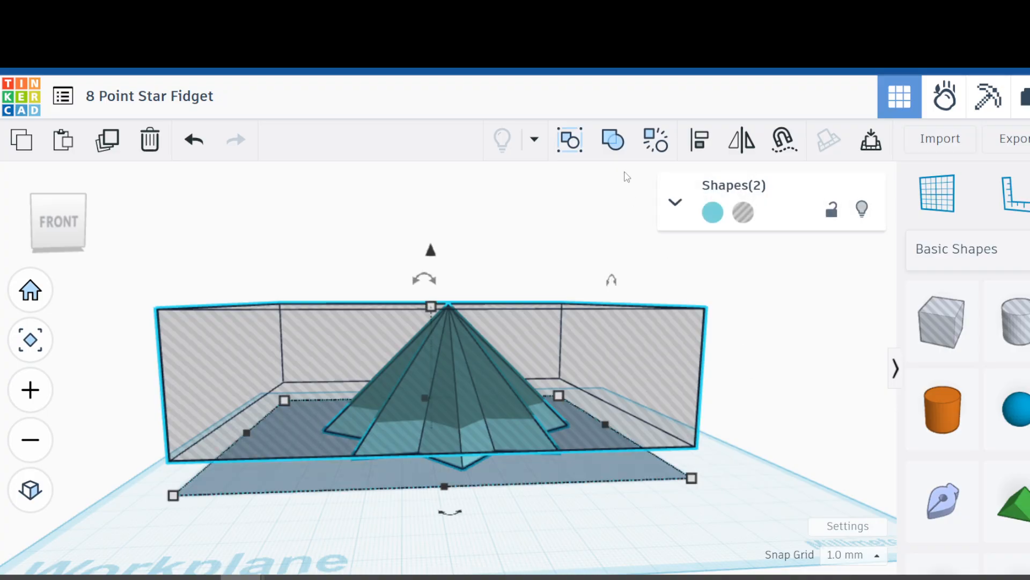
left_click(613, 141)
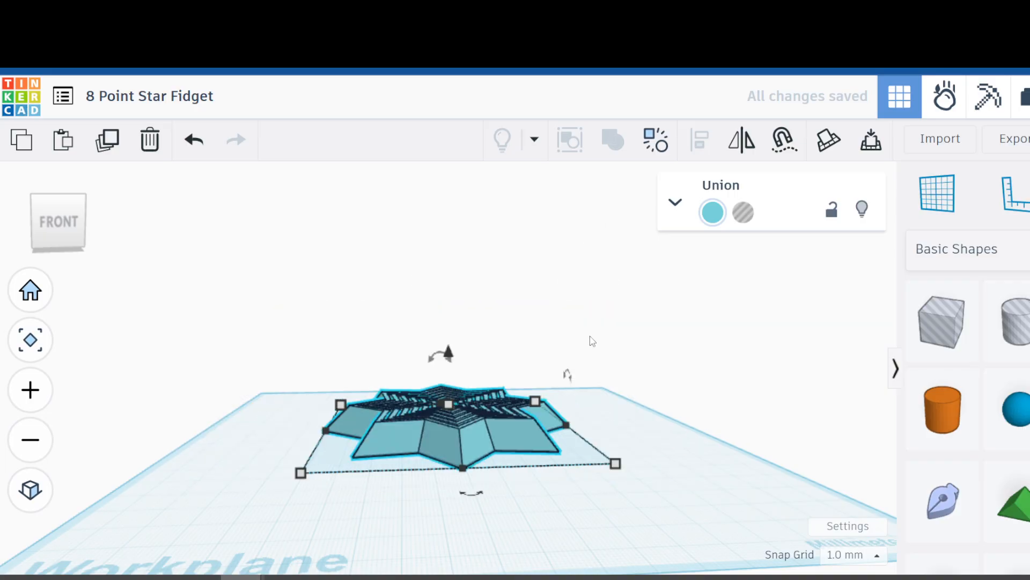
right_click_drag(599, 357, 606, 413)
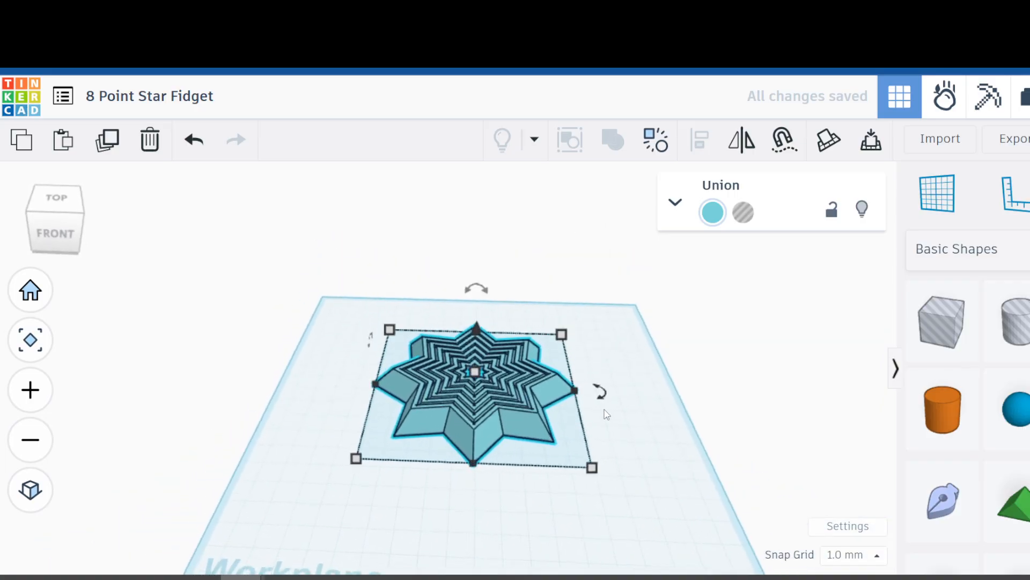
- Duplicate the cut star and shift the copy sideways along the width until it sits beside the original with only their edges overlapping
left_click(530, 417)
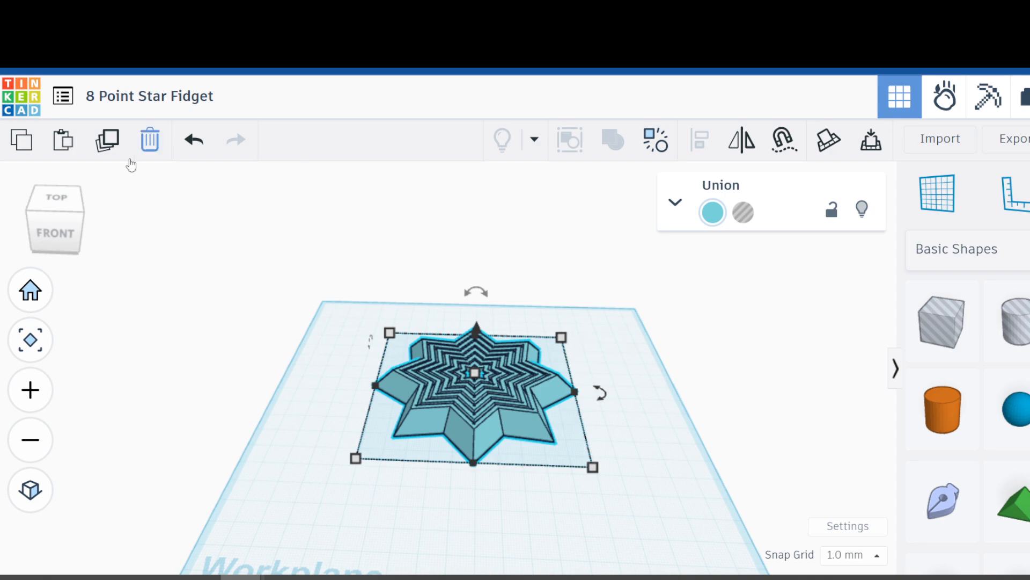
left_click(108, 141)
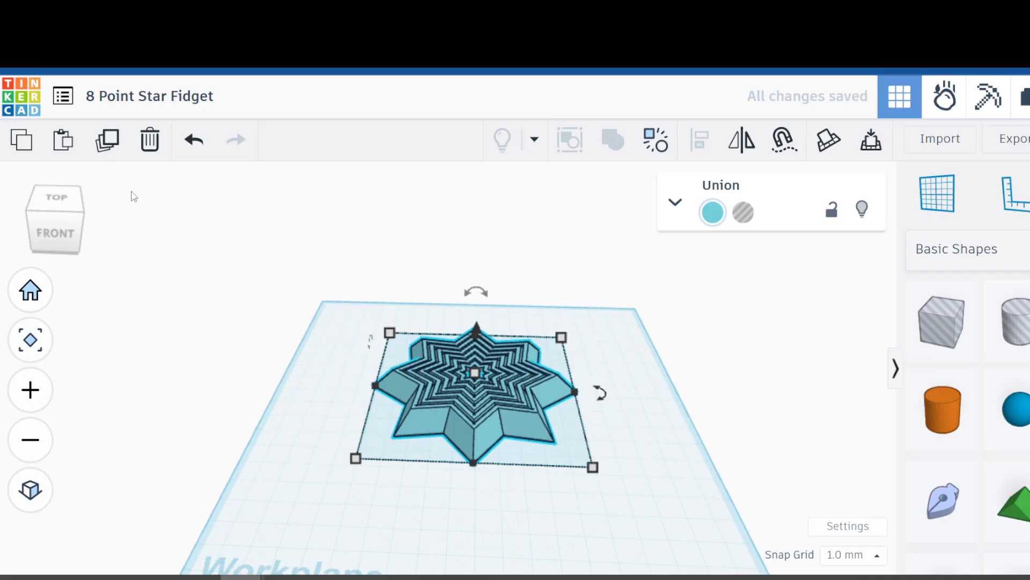
key("Right")
key("Right")
key("Right")
key("Right")
key("Right")
key("Right")
key("Right")
key("Right")
key("Right")
key("Right")
key("Right")
key("Right")
key("Right")
key("Right")
key("Right")
key("Right")
key("Right")
key("Right")
key("Right")
key("Right")
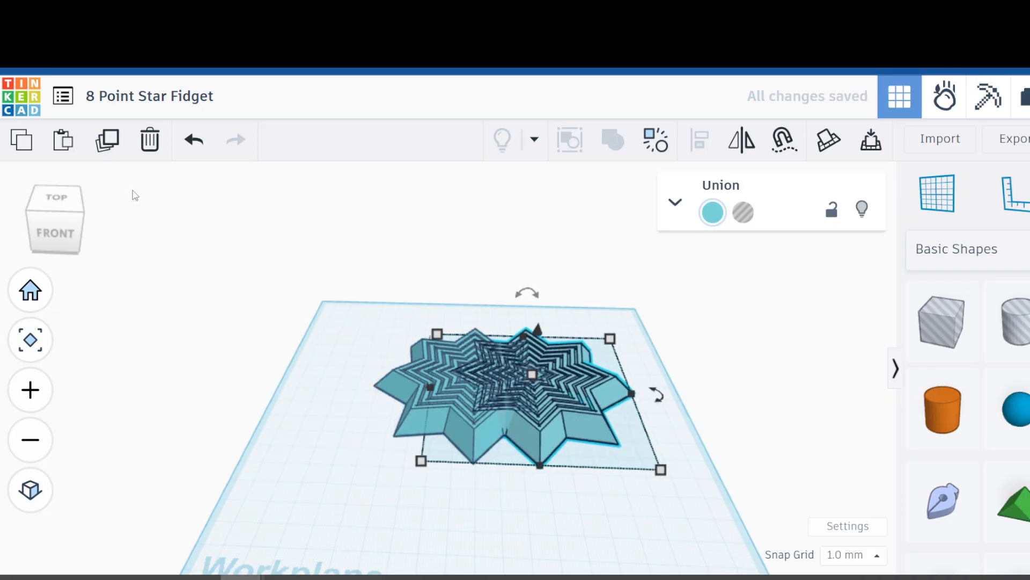
key("Right")
key("Right")
key("Right")
key("Right")
key("Right")
key("Right")
key("Right")
key("Right")
key("Right")
key("Right")
key("Right")
key("Right")
key("Right")
key("Right")
key("Right")
key("Right")
key("Right")
key("Right")
key("Right")
key("Right")
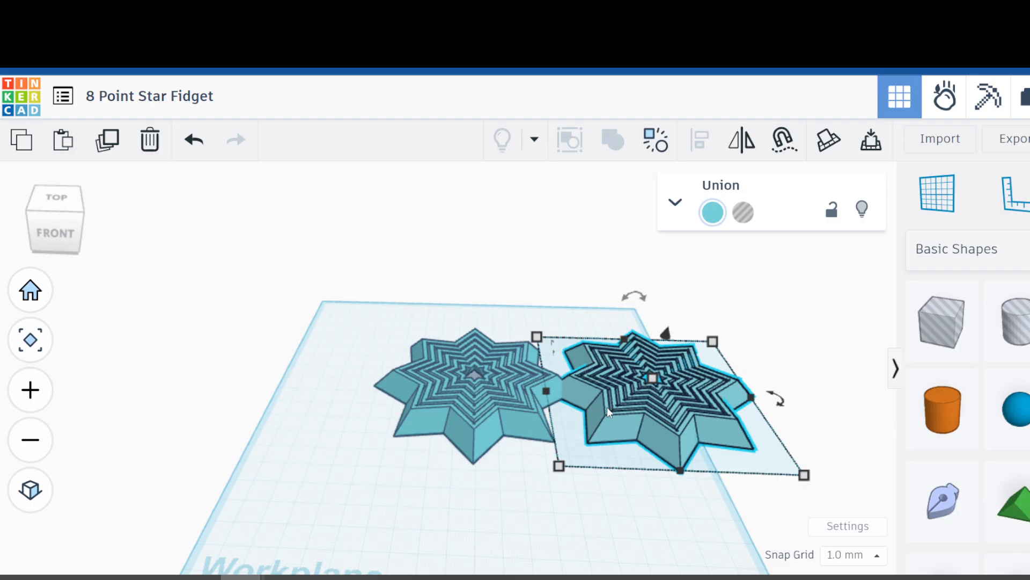
- Mirror the original star vertically so that its wide face points up
left_click(481, 416)
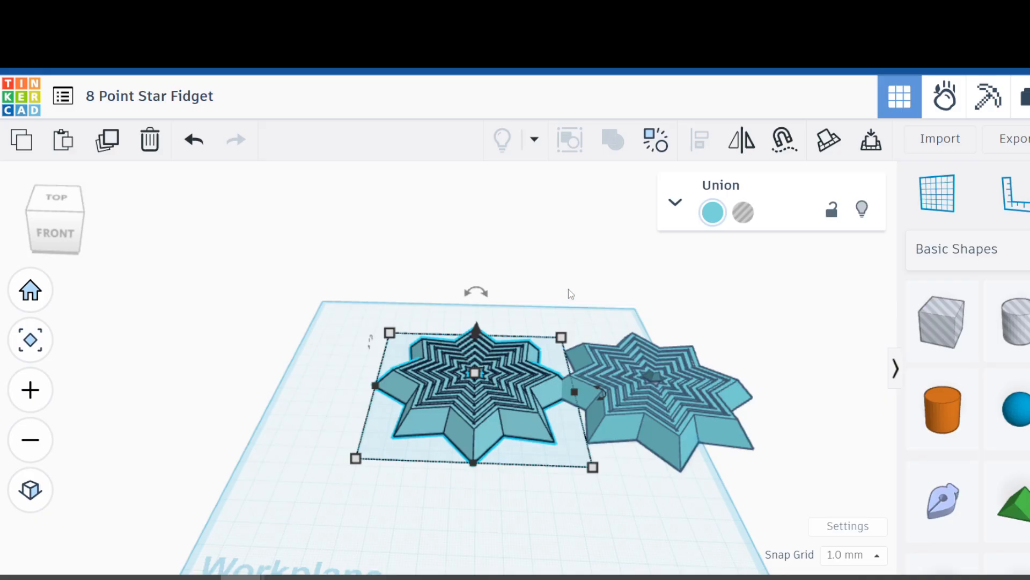
left_click(742, 152)
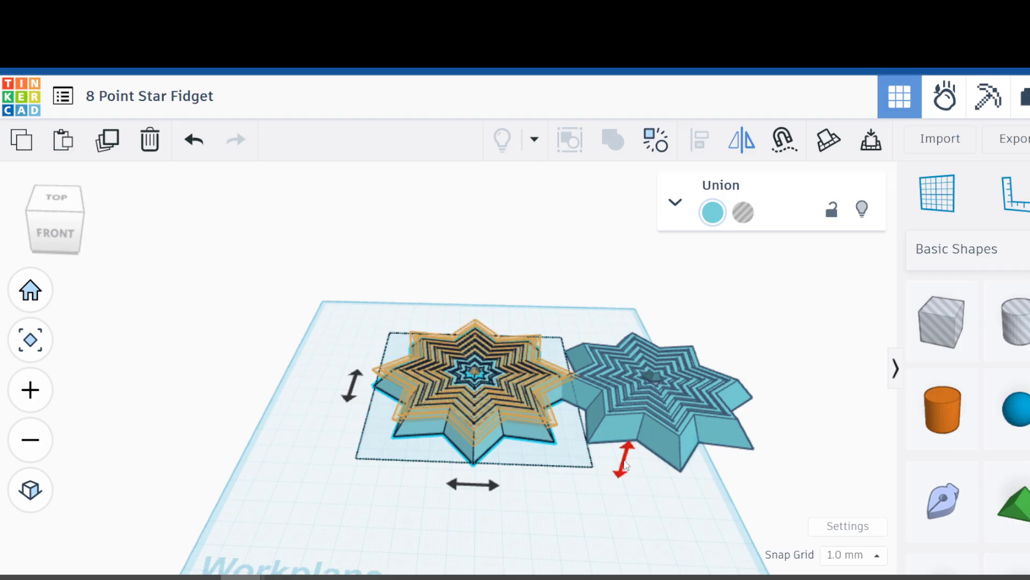
left_click(625, 465)
left_click(557, 508)
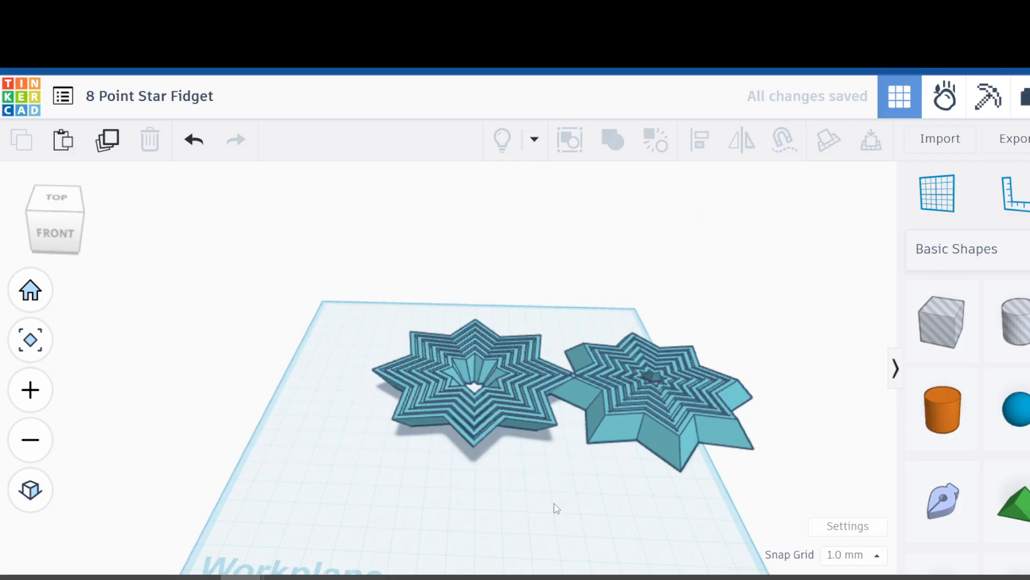
- Raise the unflipped star copy 10 mm above the workplane
left_click(627, 408)
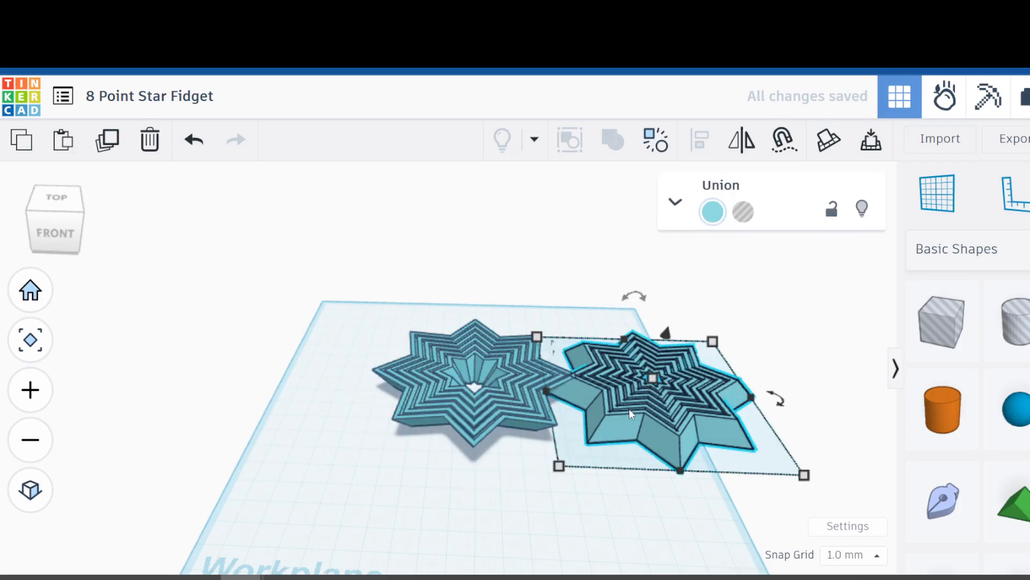
left_click_drag(666, 334, 674, 317)
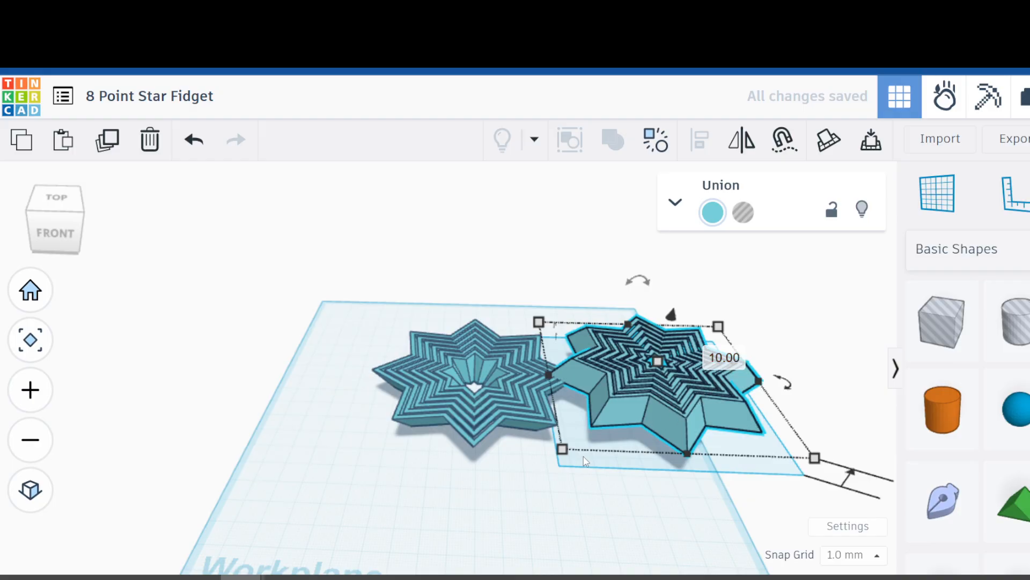
left_click(576, 503)
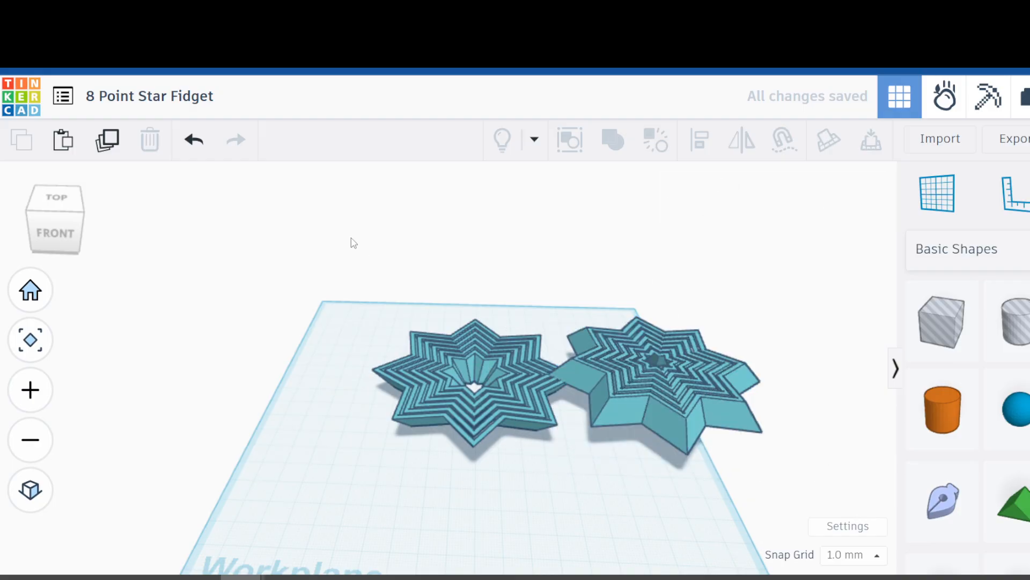
- Align the two star halves on their centres in width so that the raised copy sits on the flipped one
left_click_drag(333, 233, 726, 464)
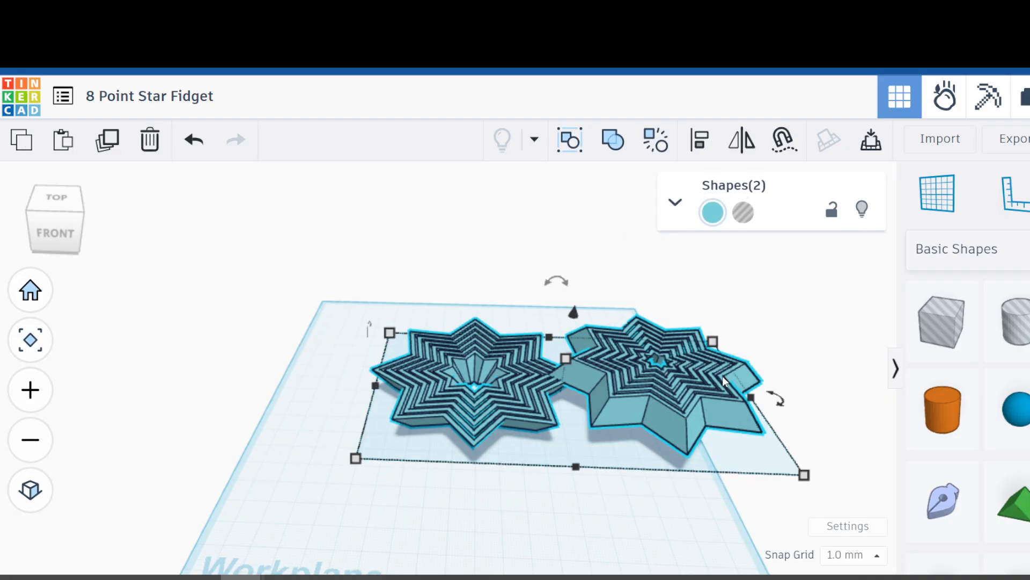
left_click(700, 141)
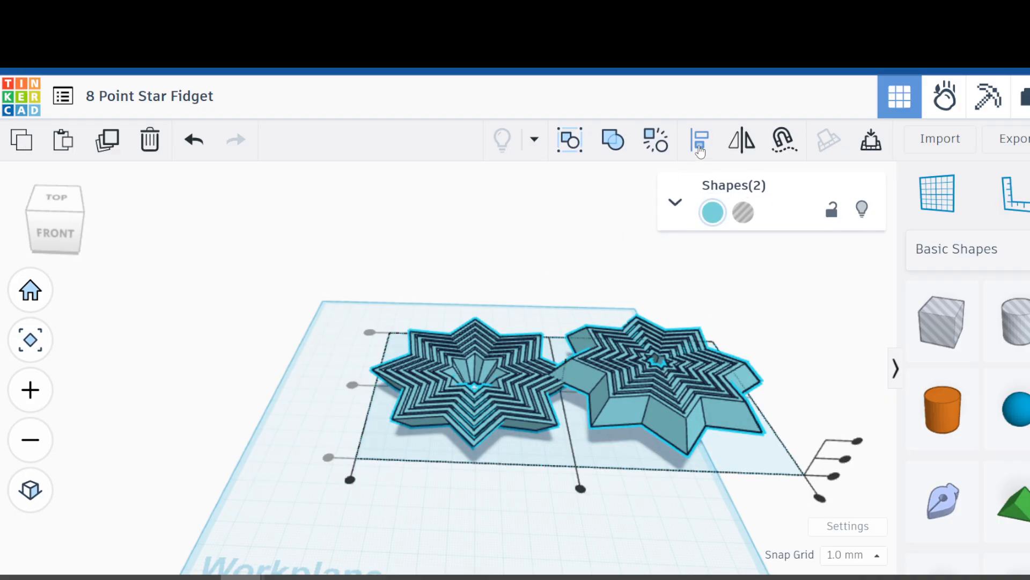
left_click(580, 489)
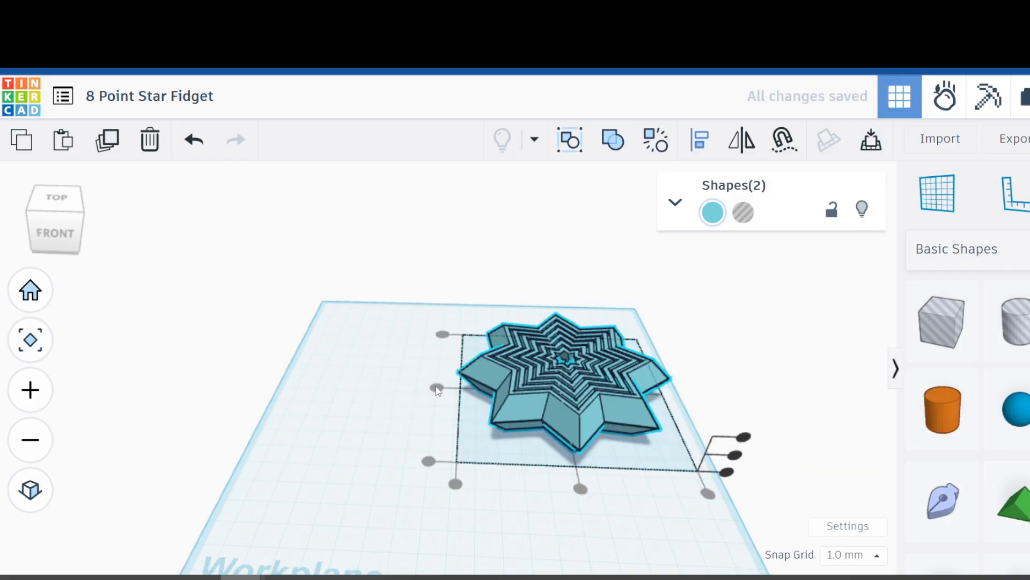
left_click(357, 359)
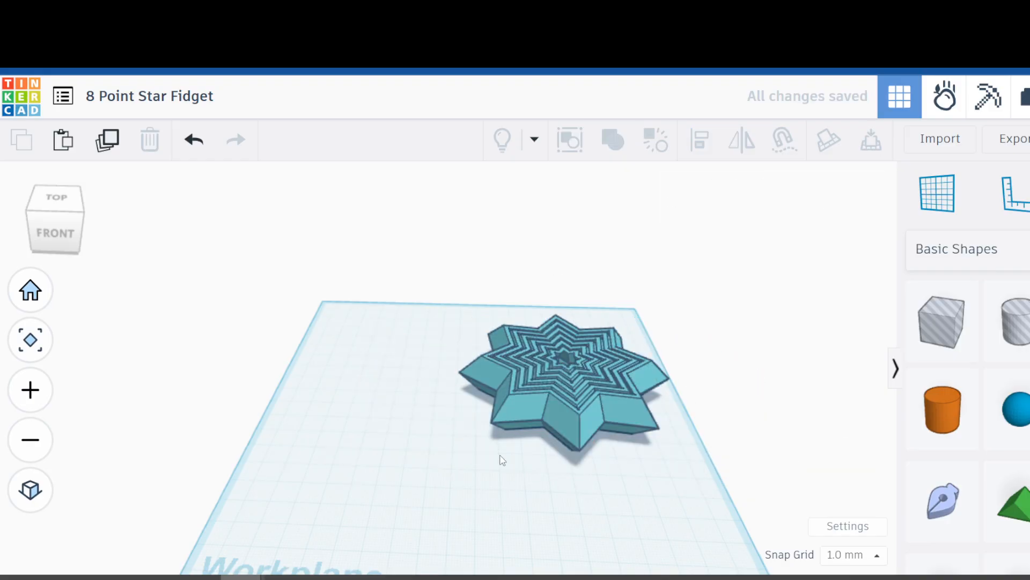
- Group the two stacked star halves as a Union and move the result towards the middle of the workplane
left_click_drag(410, 266, 681, 502)
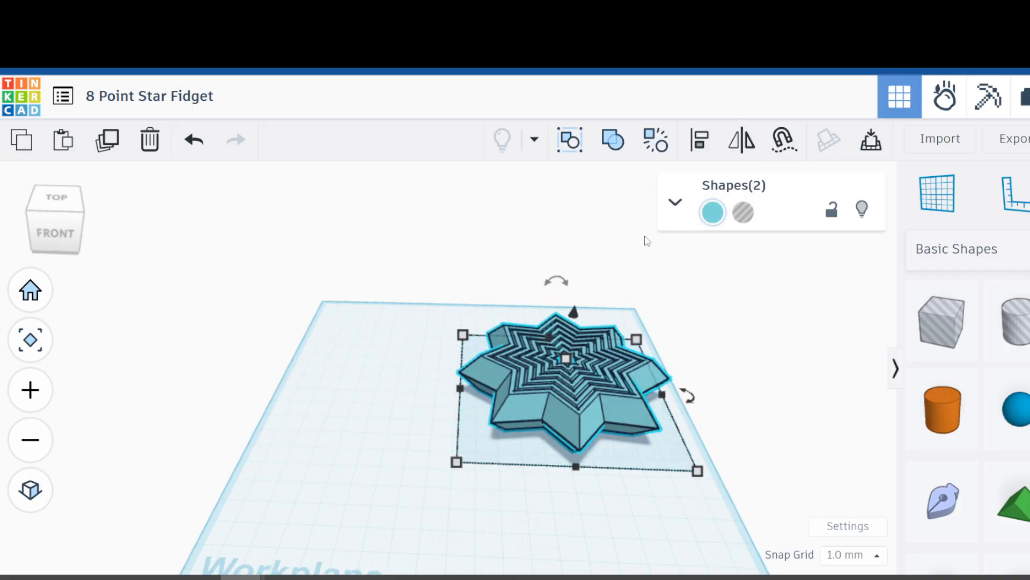
left_click(618, 160)
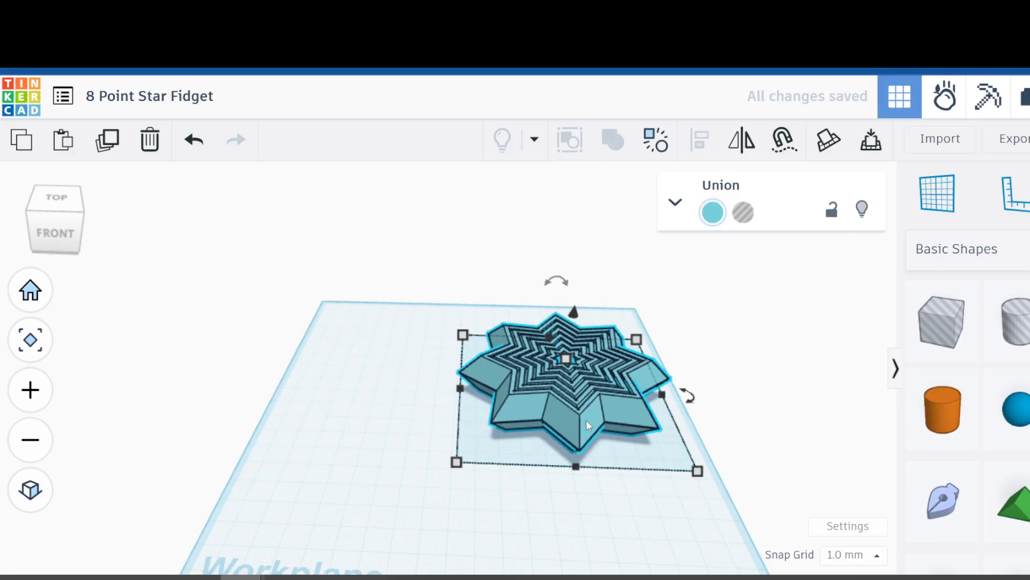
left_click_drag(589, 425, 501, 445)
right_click_drag(655, 429, 531, 352)
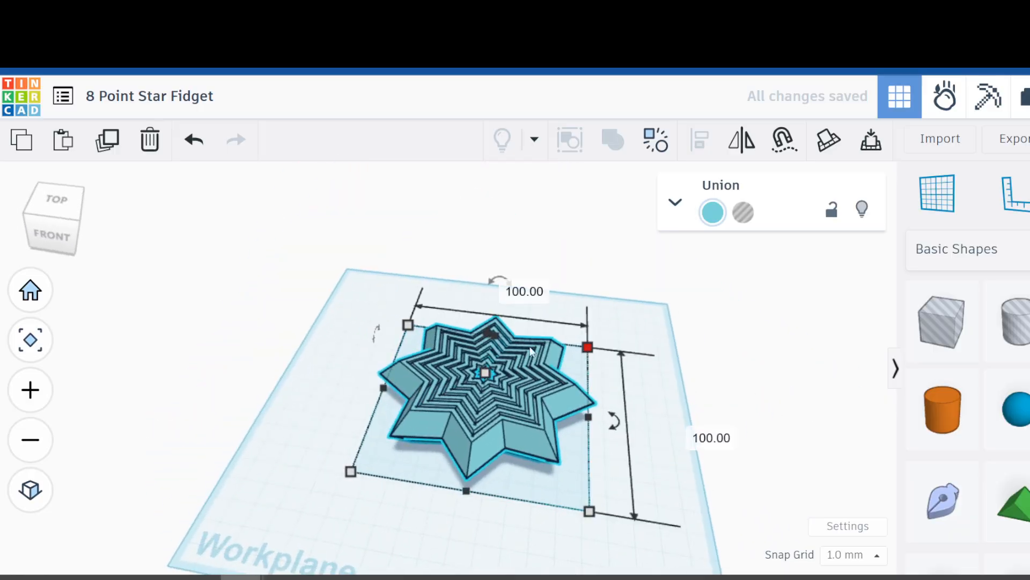